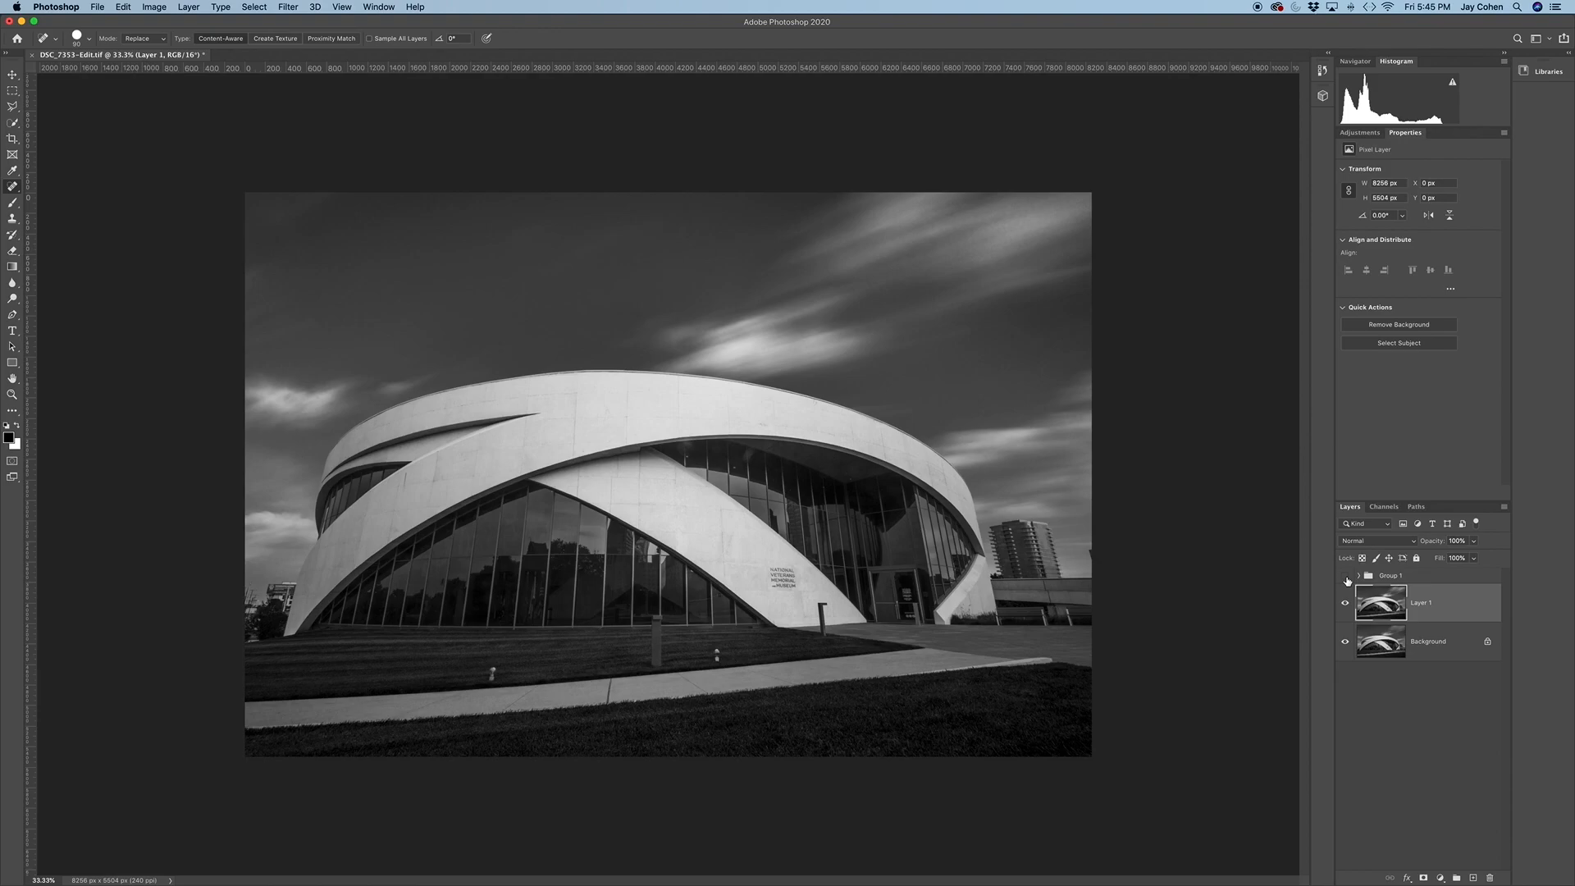
Load the saved "sky" channel as a new selection
left_click(255, 7)
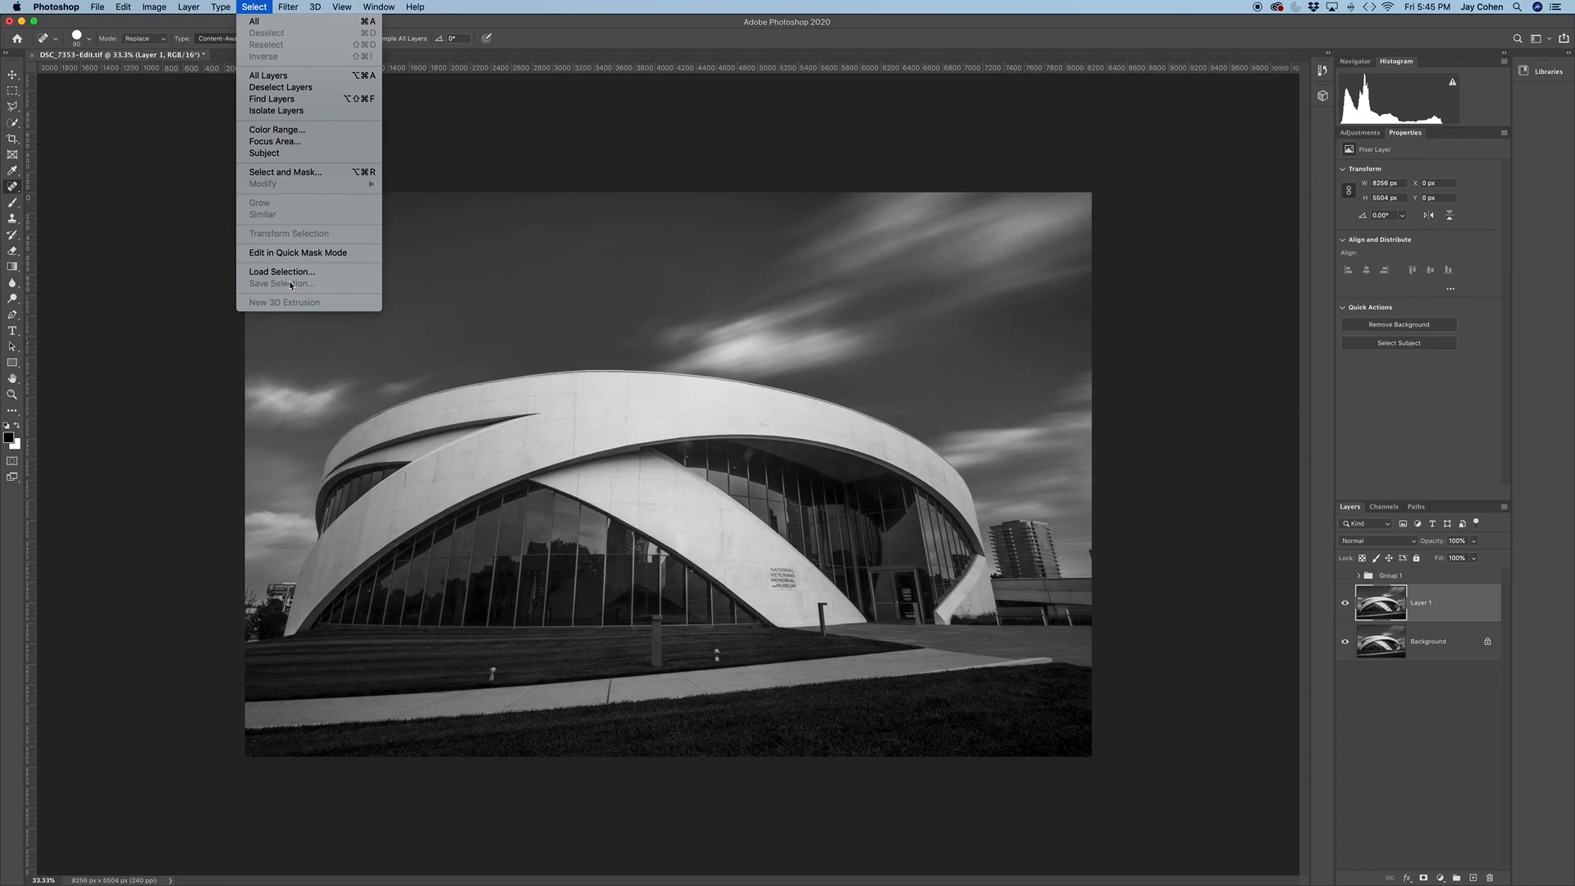
left_click(578, 151)
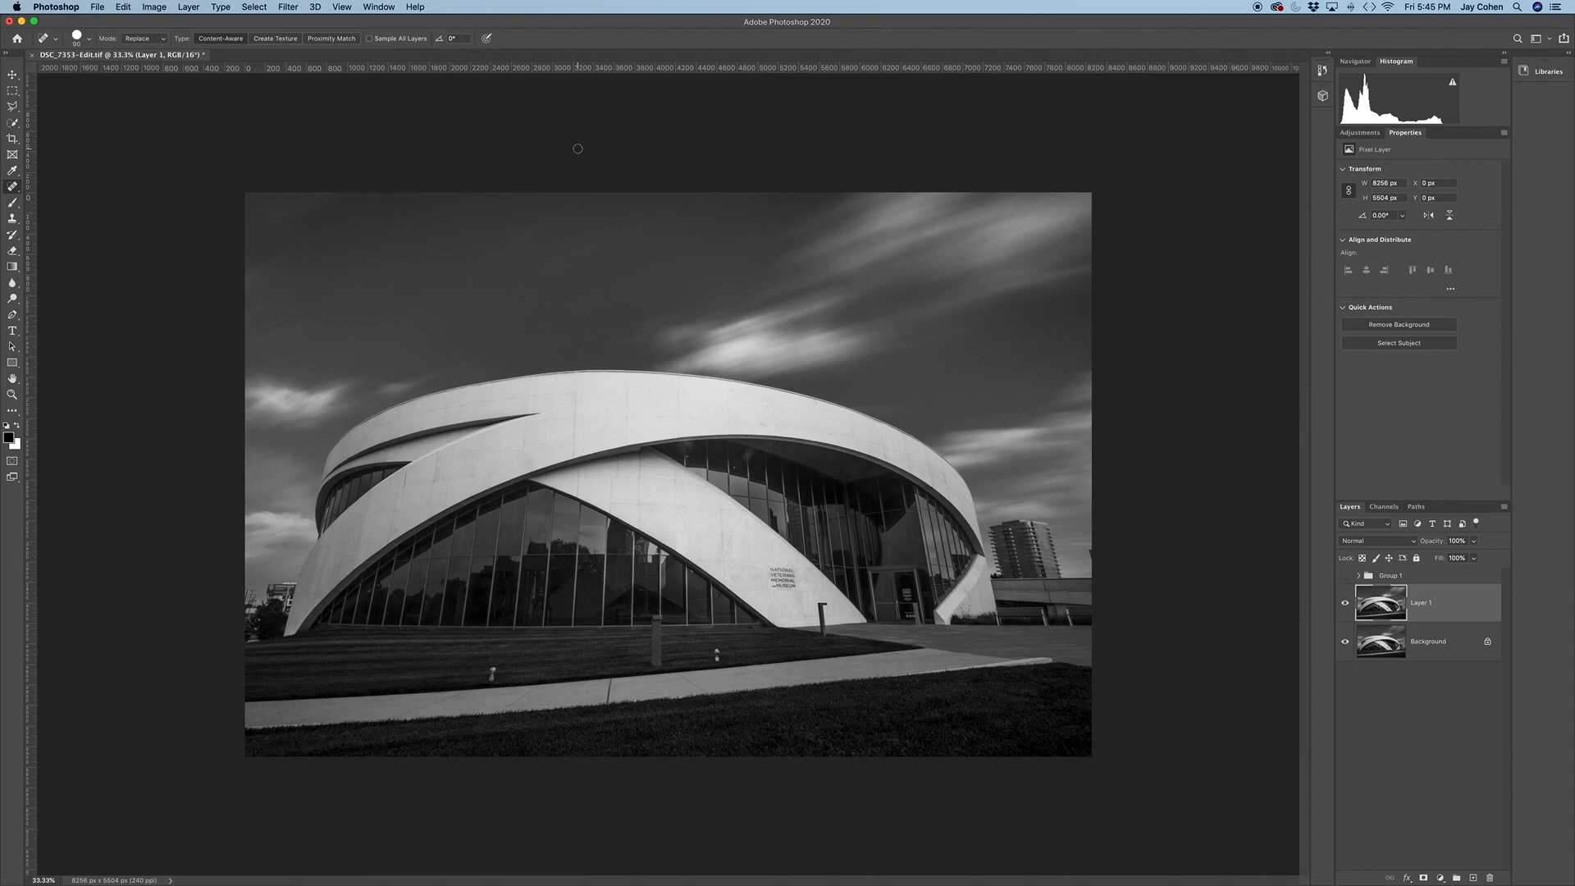
left_click(255, 6)
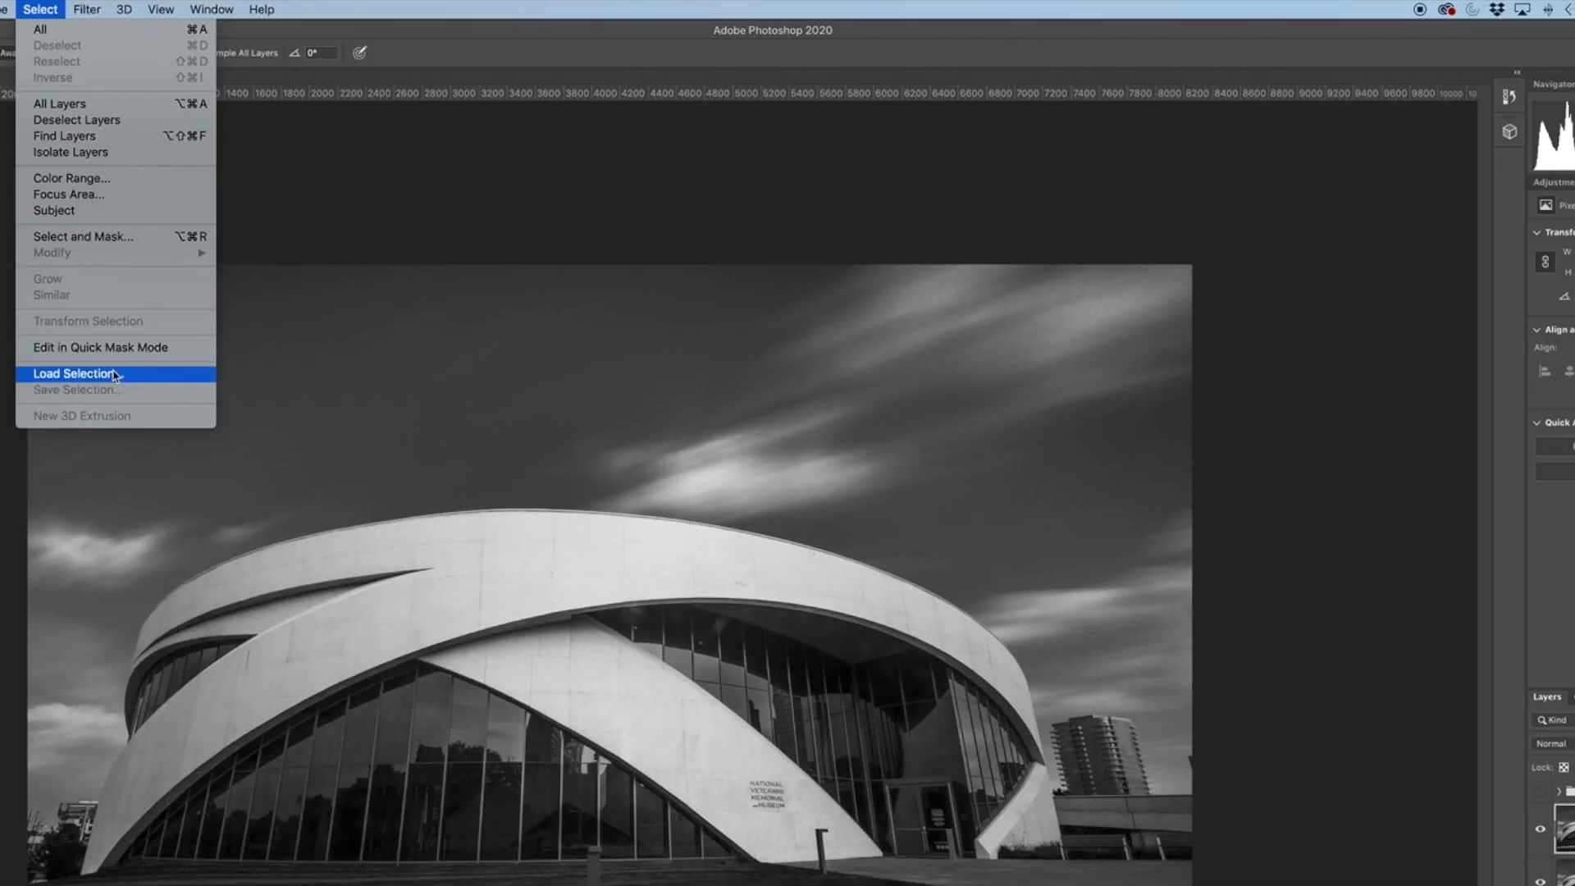
left_click(113, 377)
left_click(1355, 547)
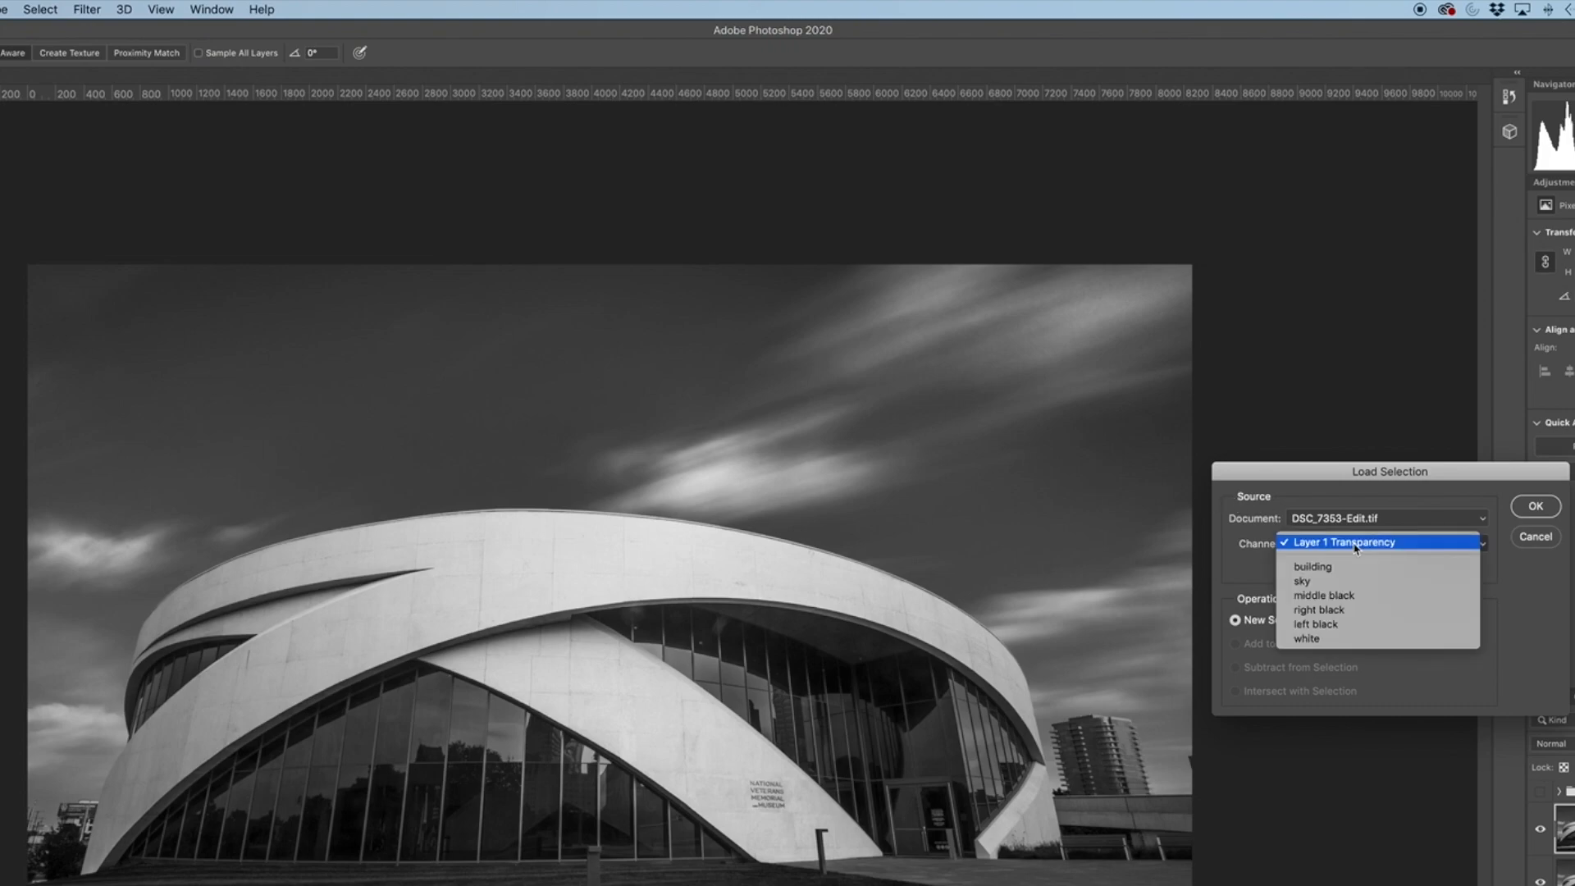
left_click(1328, 587)
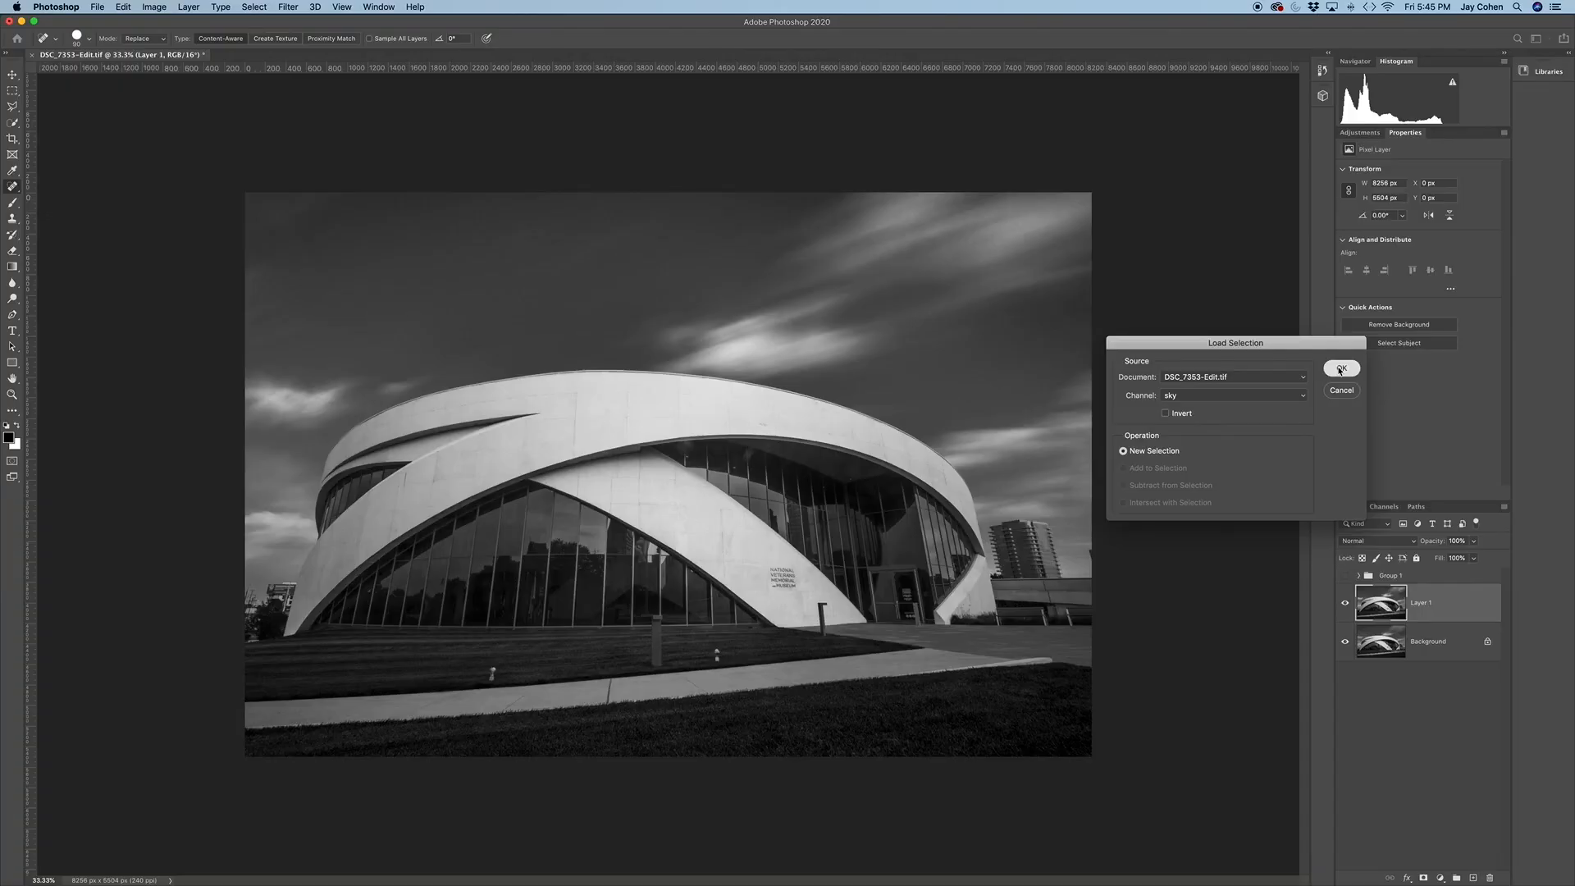
left_click(1534, 506)
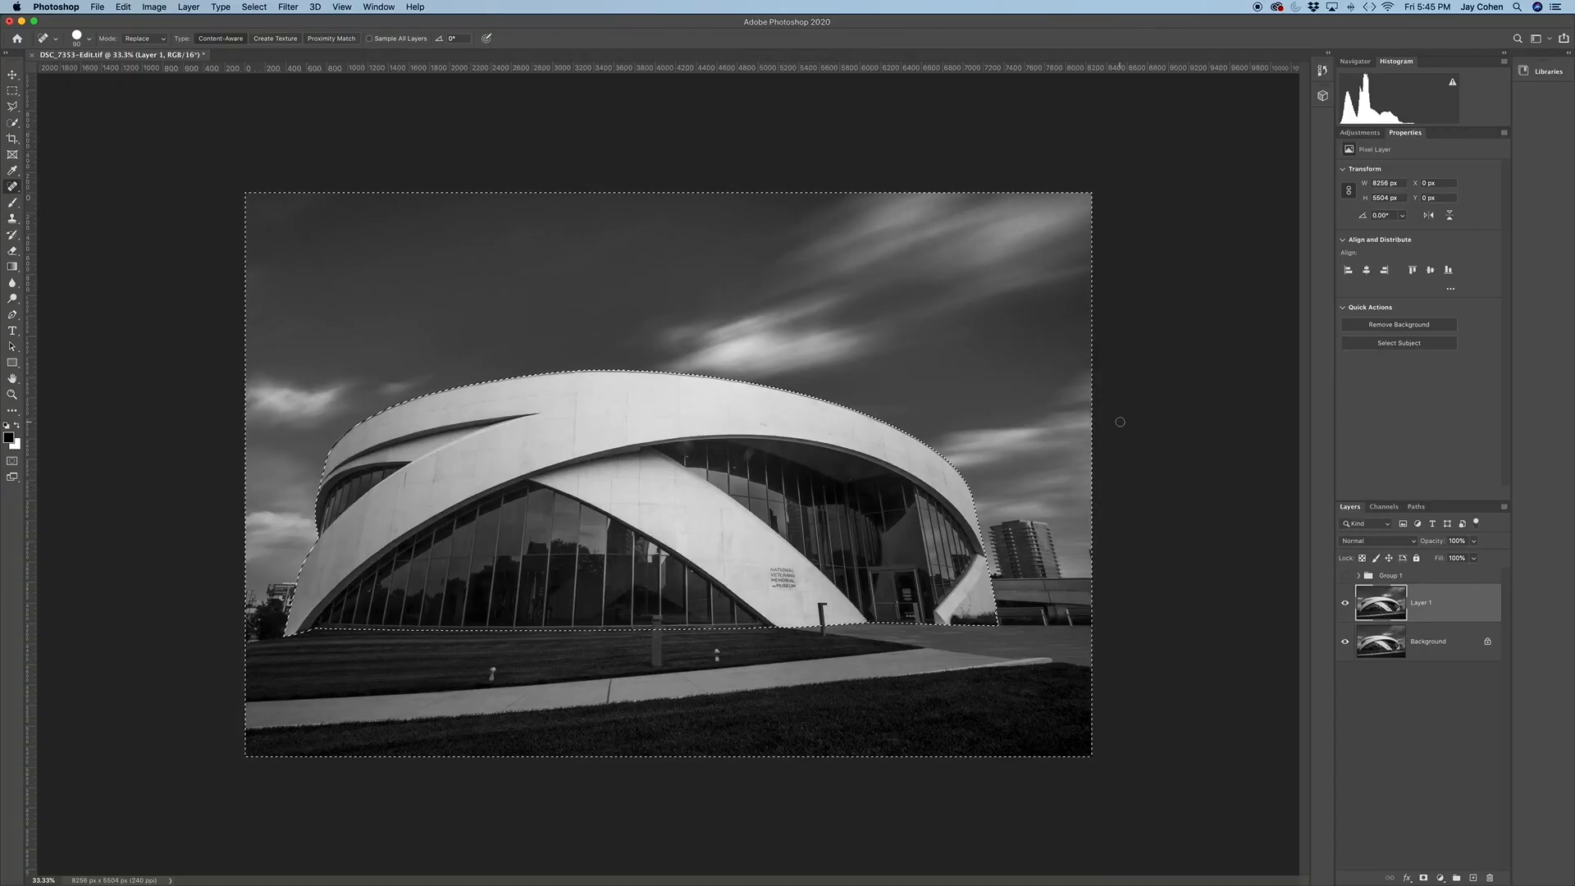
Add a Curves adjustment for the sky selection and darken it with a shadow point plus a point at input 149, output 107
left_click(1366, 135)
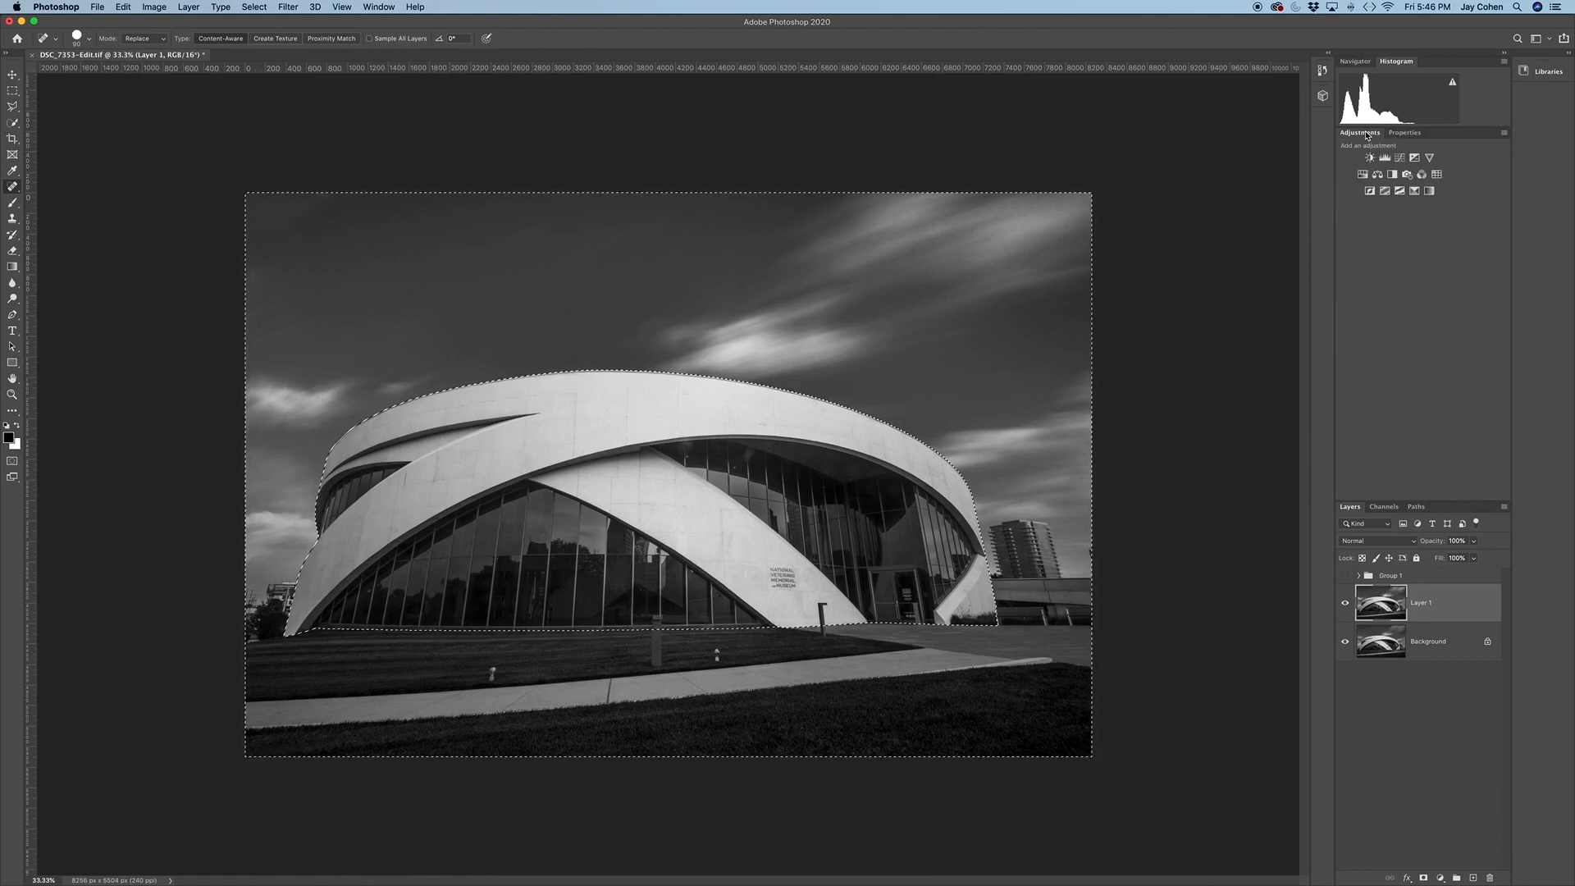
left_click(1400, 157)
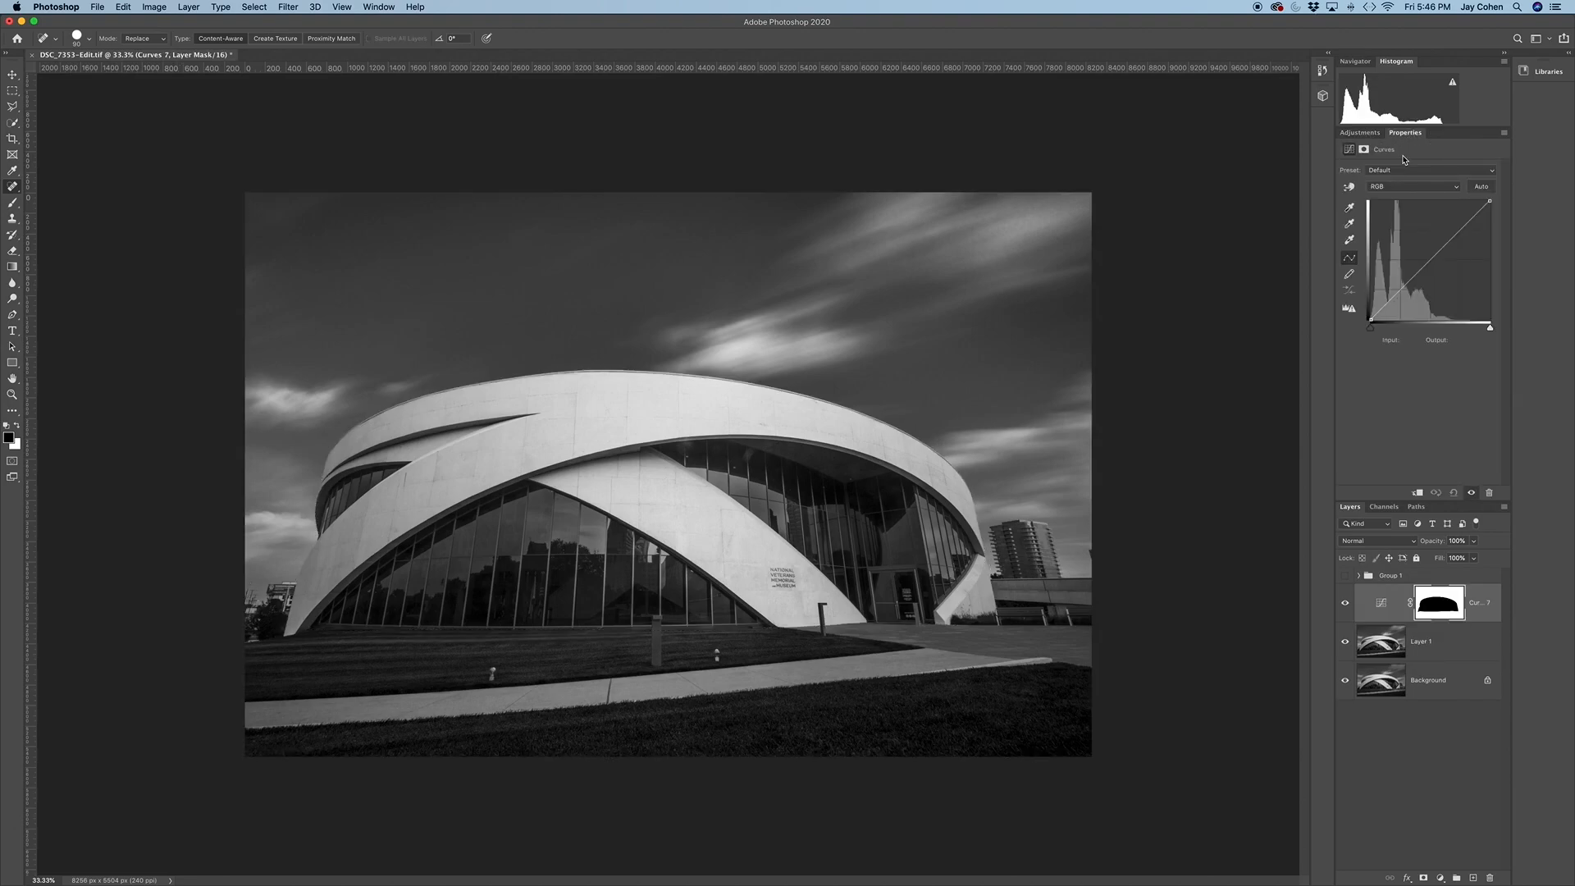
left_click(1409, 279)
left_click_drag(1409, 279, 1410, 287)
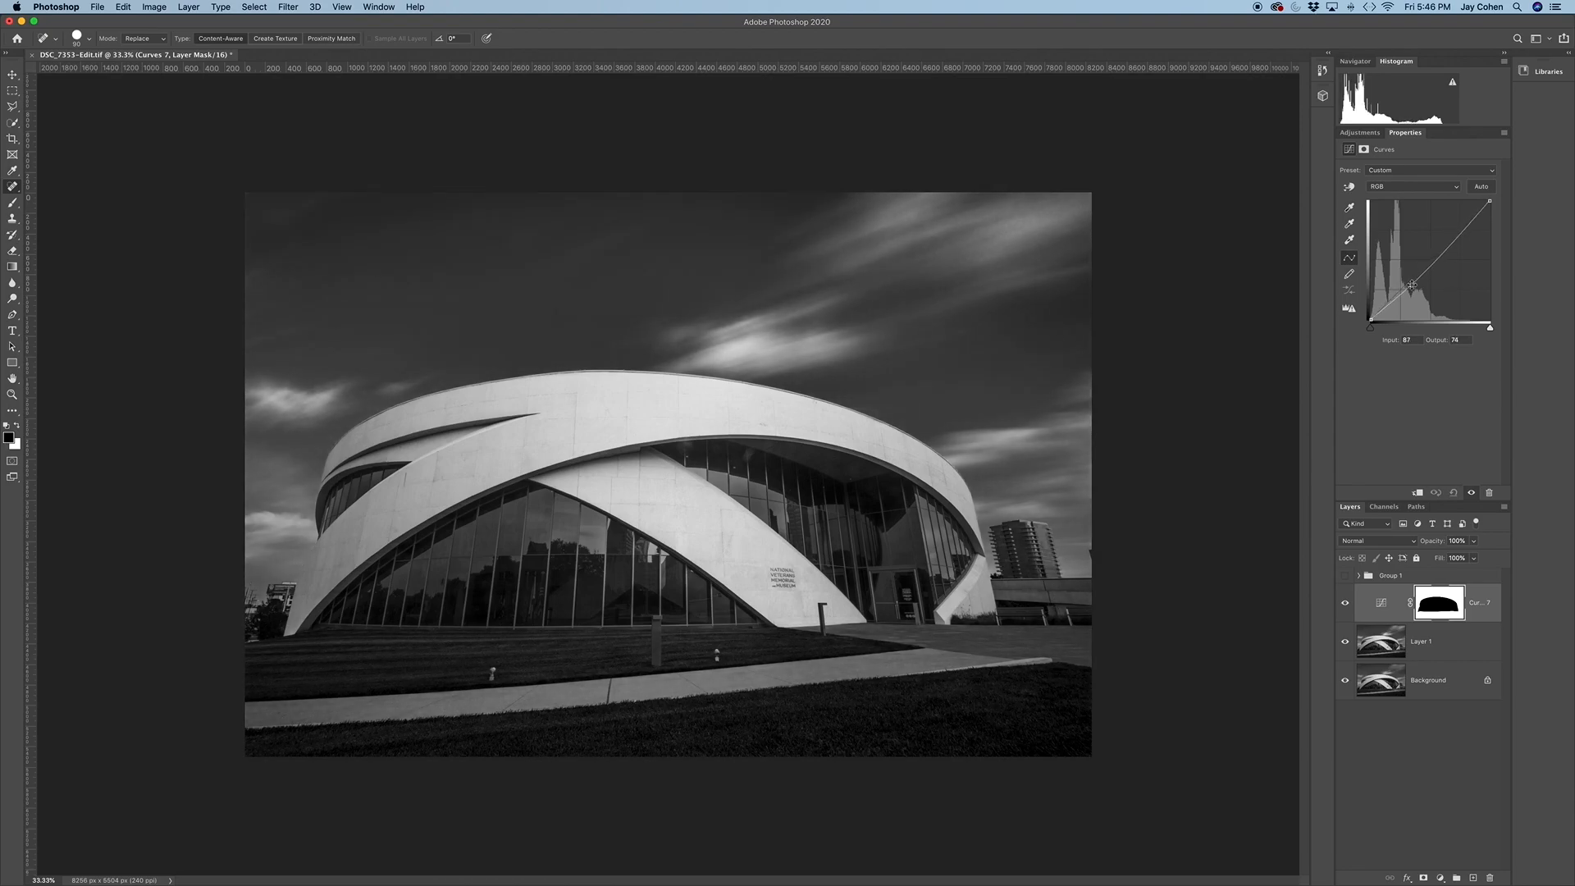
left_click_drag(1321, 445, 1326, 455)
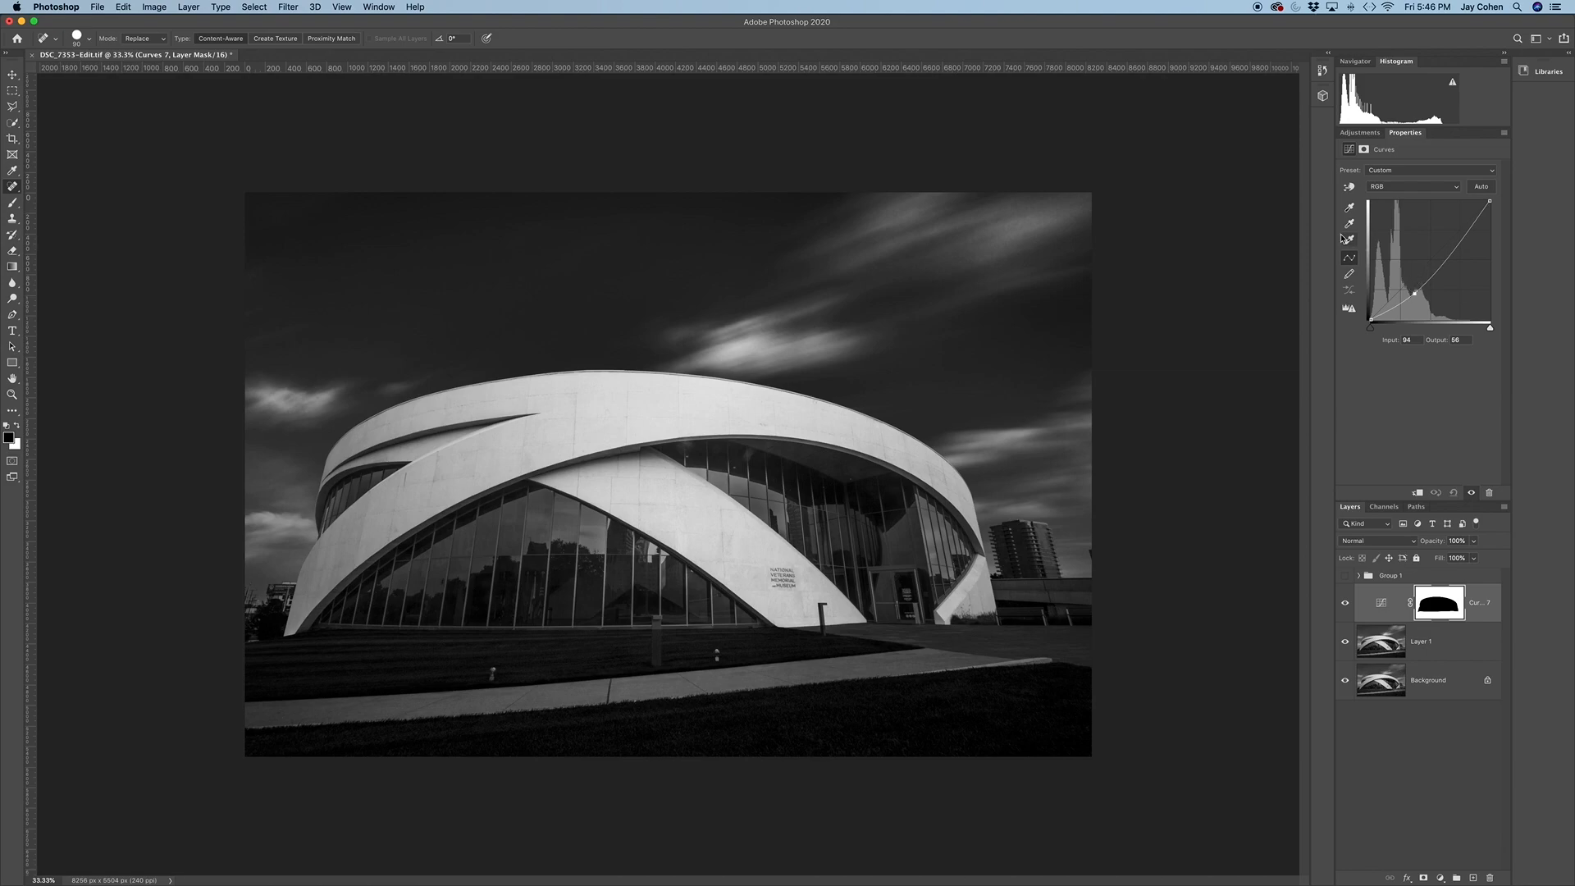
left_click_drag(1415, 292, 1398, 305)
left_click(1434, 263)
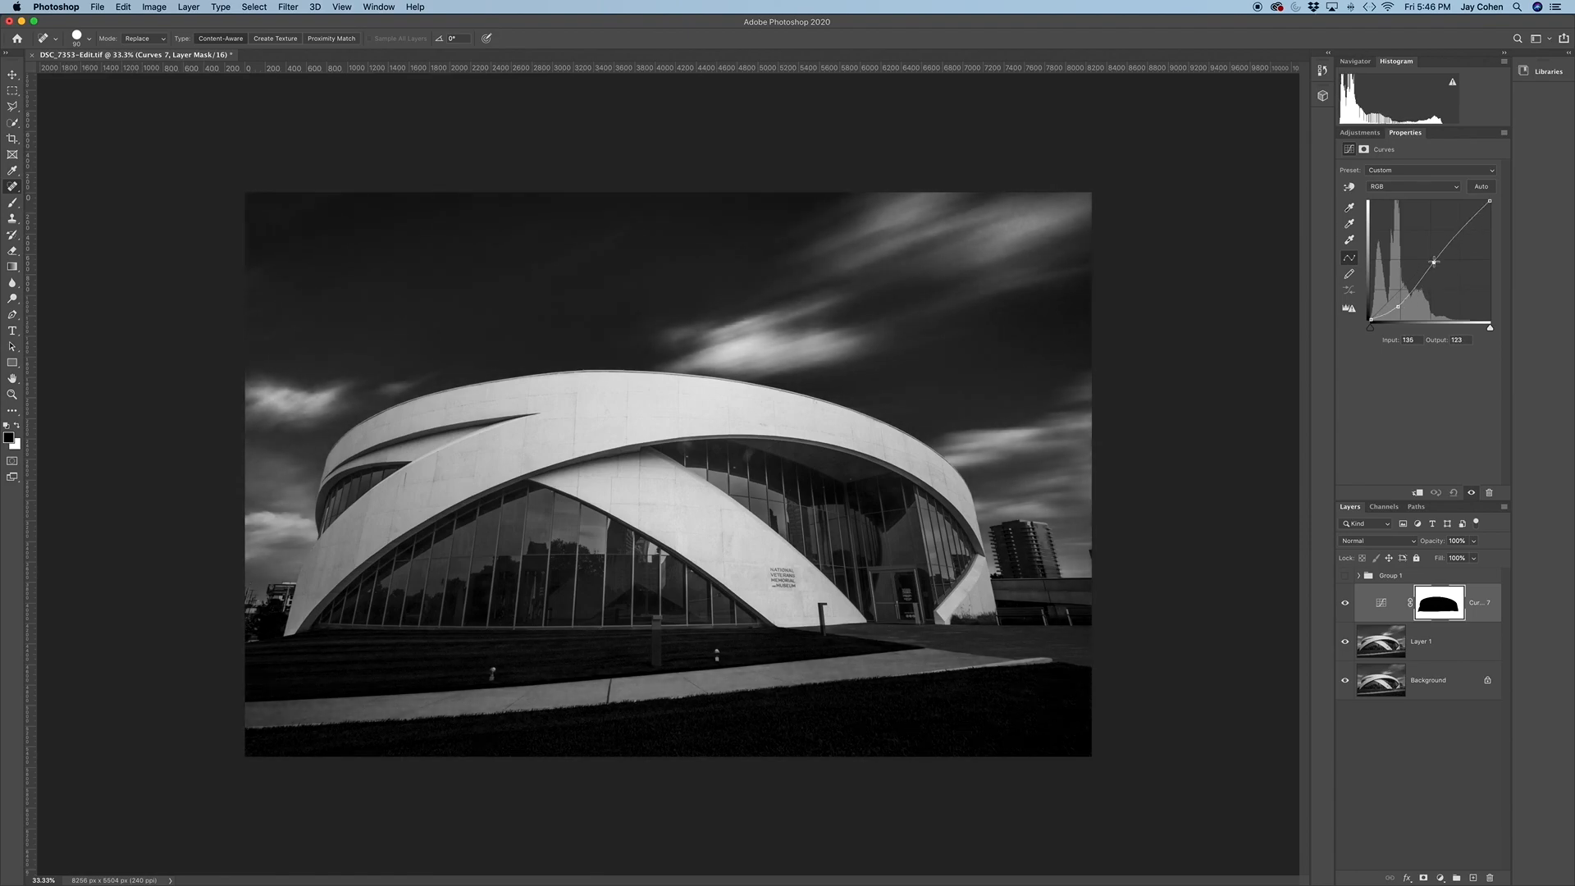
left_click_drag(1434, 263, 1440, 270)
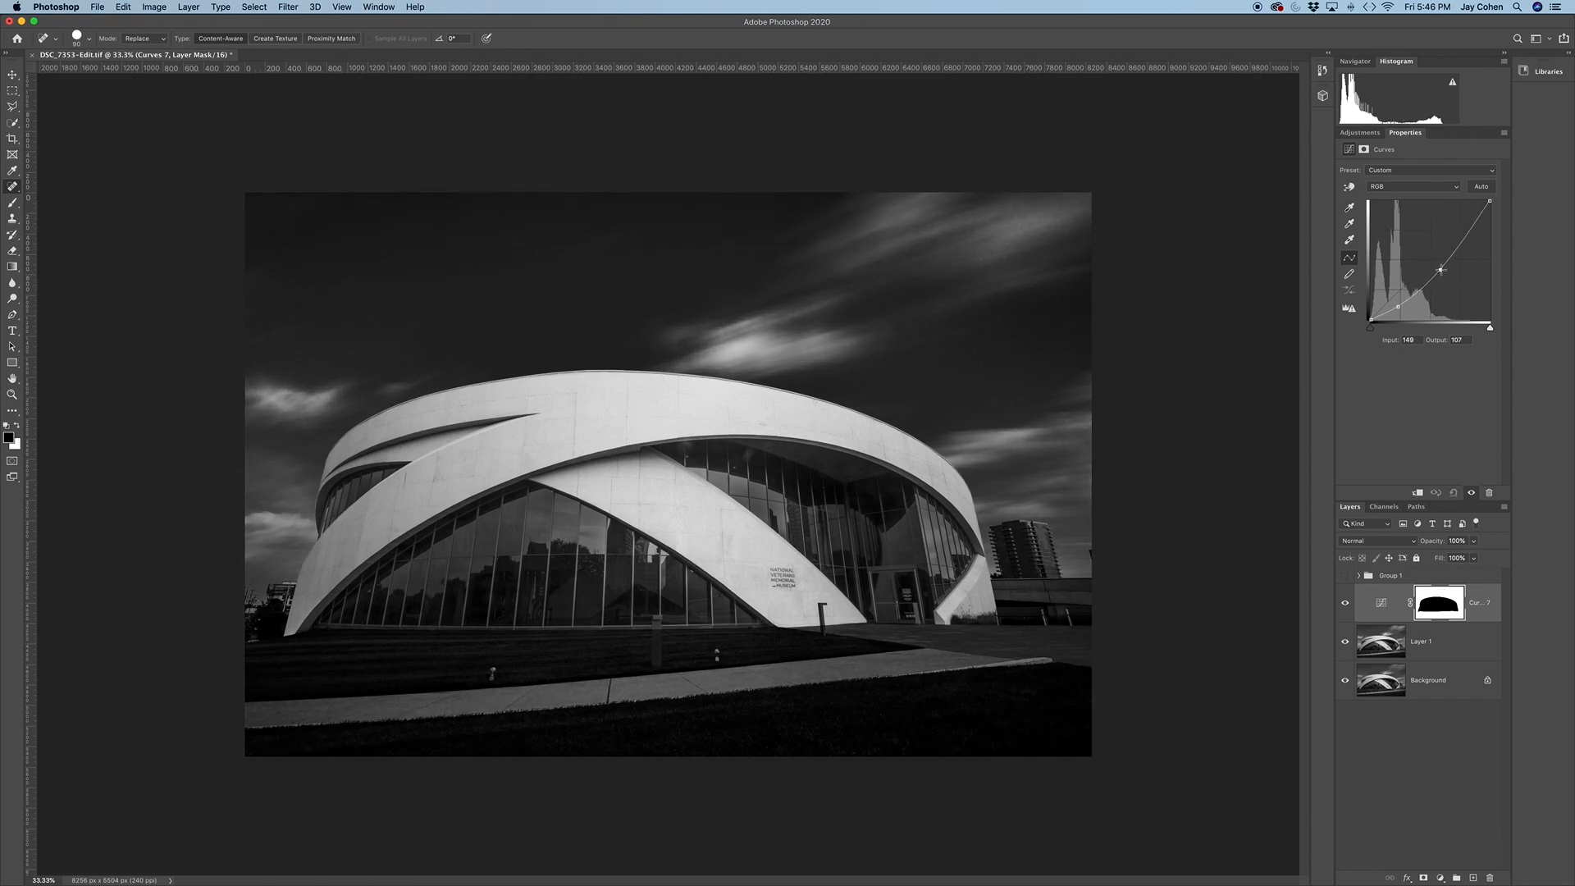
Paint black on the sky Curves mask over the bright clouds with a smaller brush at 7% flow, and compare with the layer hidden
left_click(13, 204)
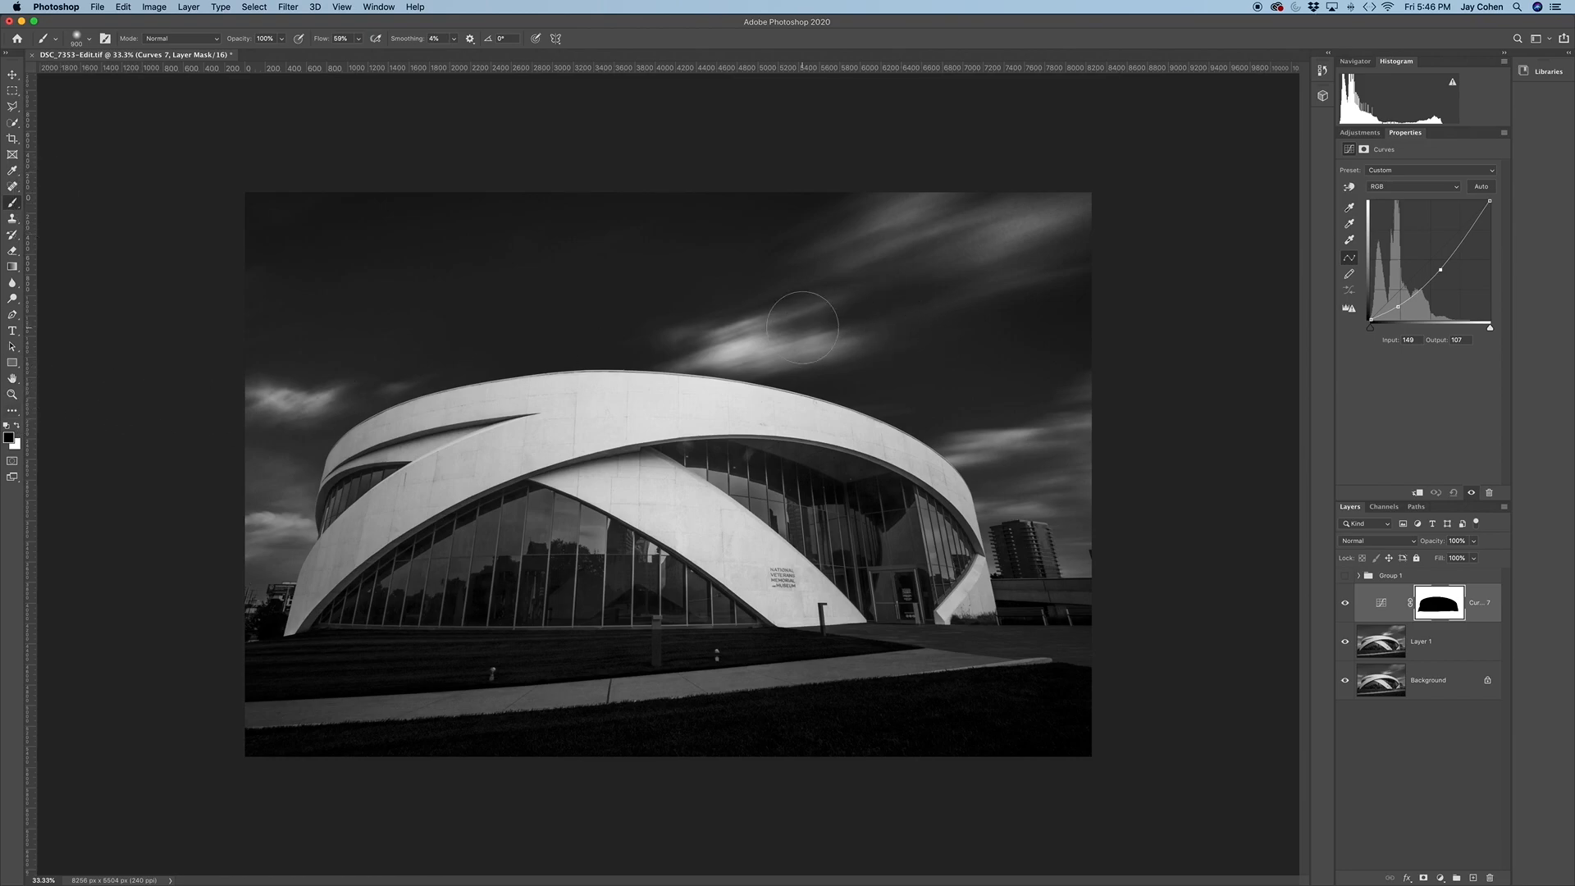
left_click_drag(325, 40, 286, 40)
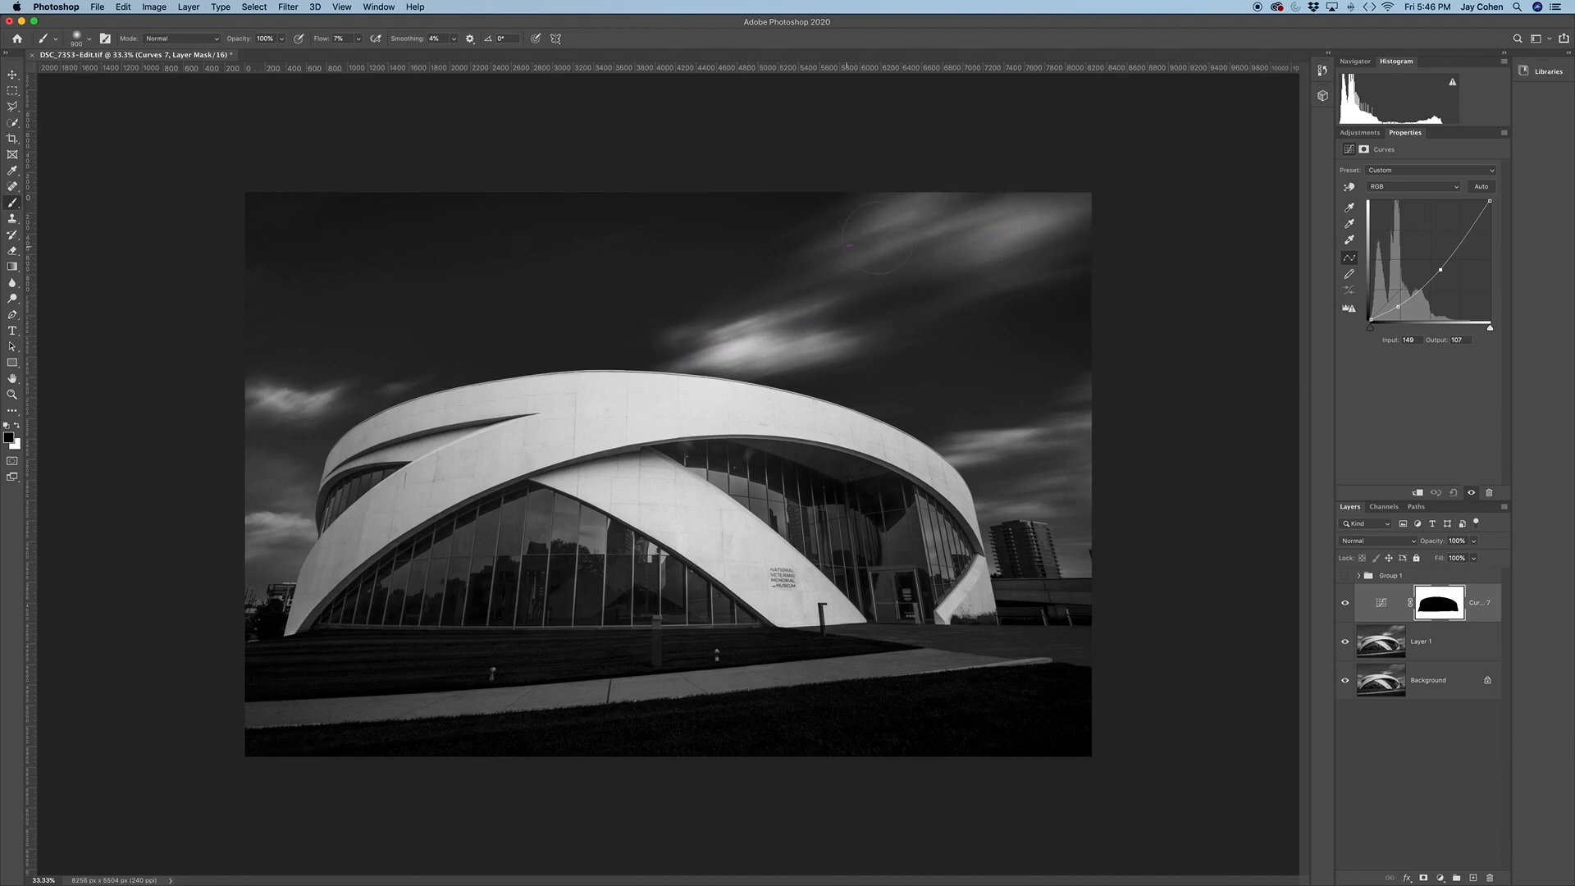
left_click_drag(1069, 213, 1074, 215)
key("bracketleft")
key("bracketleft")
key("bracketleft")
mouse_move(967, 459)
left_mouse_down()
mouse_move(1075, 428)
mouse_move(1045, 435)
mouse_move(1058, 418)
mouse_move(807, 239)
mouse_move(909, 208)
mouse_move(1081, 200)
mouse_move(1000, 258)
mouse_move(324, 379)
mouse_move(303, 395)
mouse_move(332, 406)
mouse_move(242, 578)
mouse_move(262, 509)
mouse_move(245, 547)
left_mouse_up()
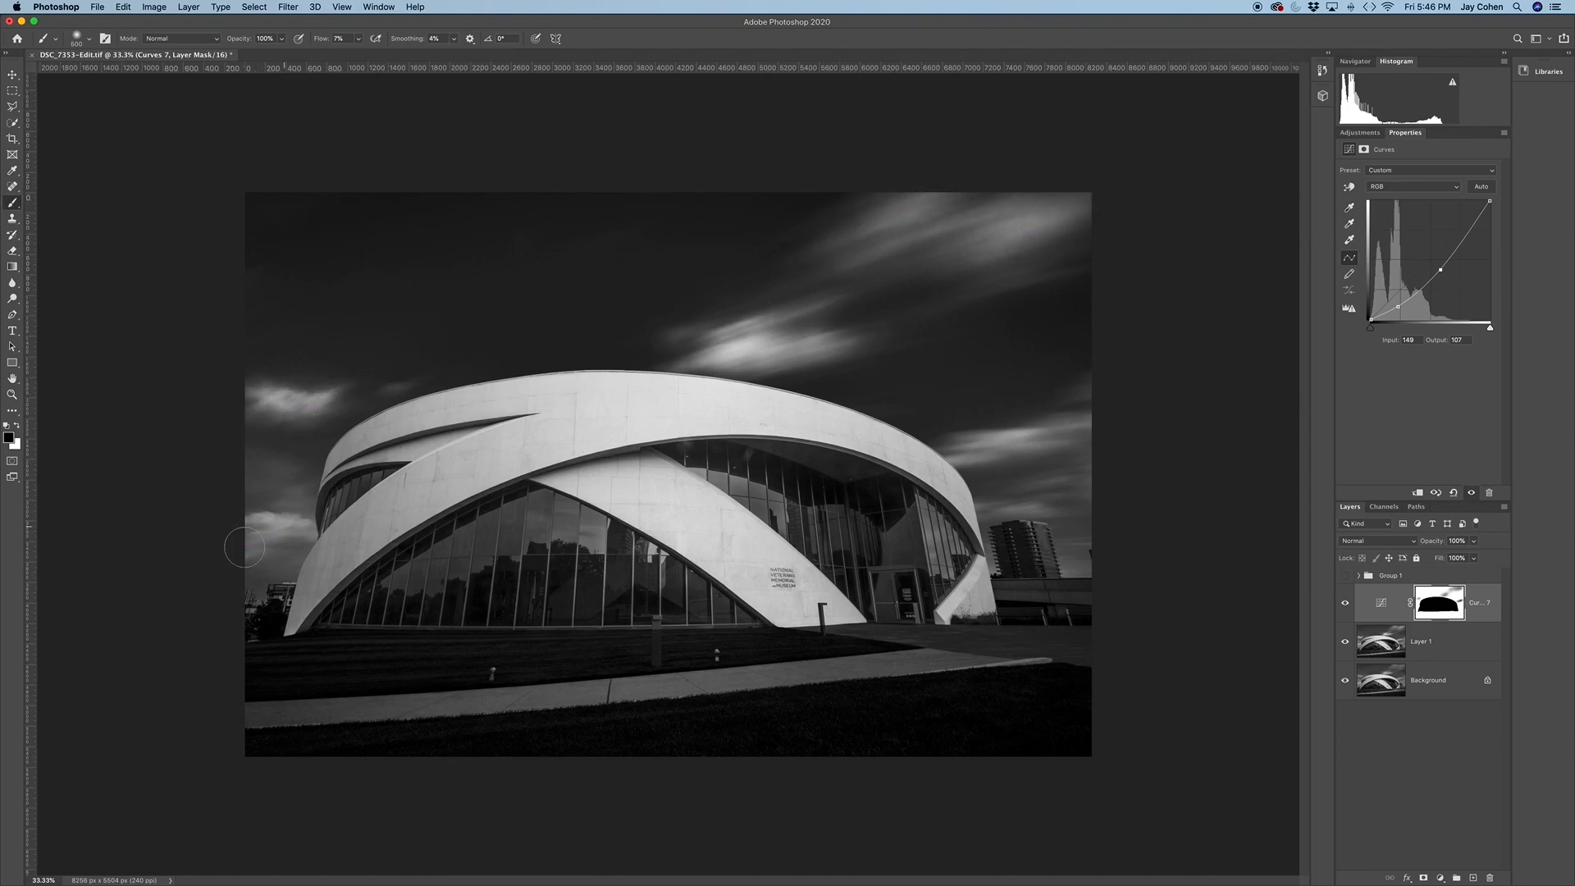
left_click(1345, 604)
left_click(1344, 604)
Load the saved "middle black" channel as a new selection
left_click(259, 9)
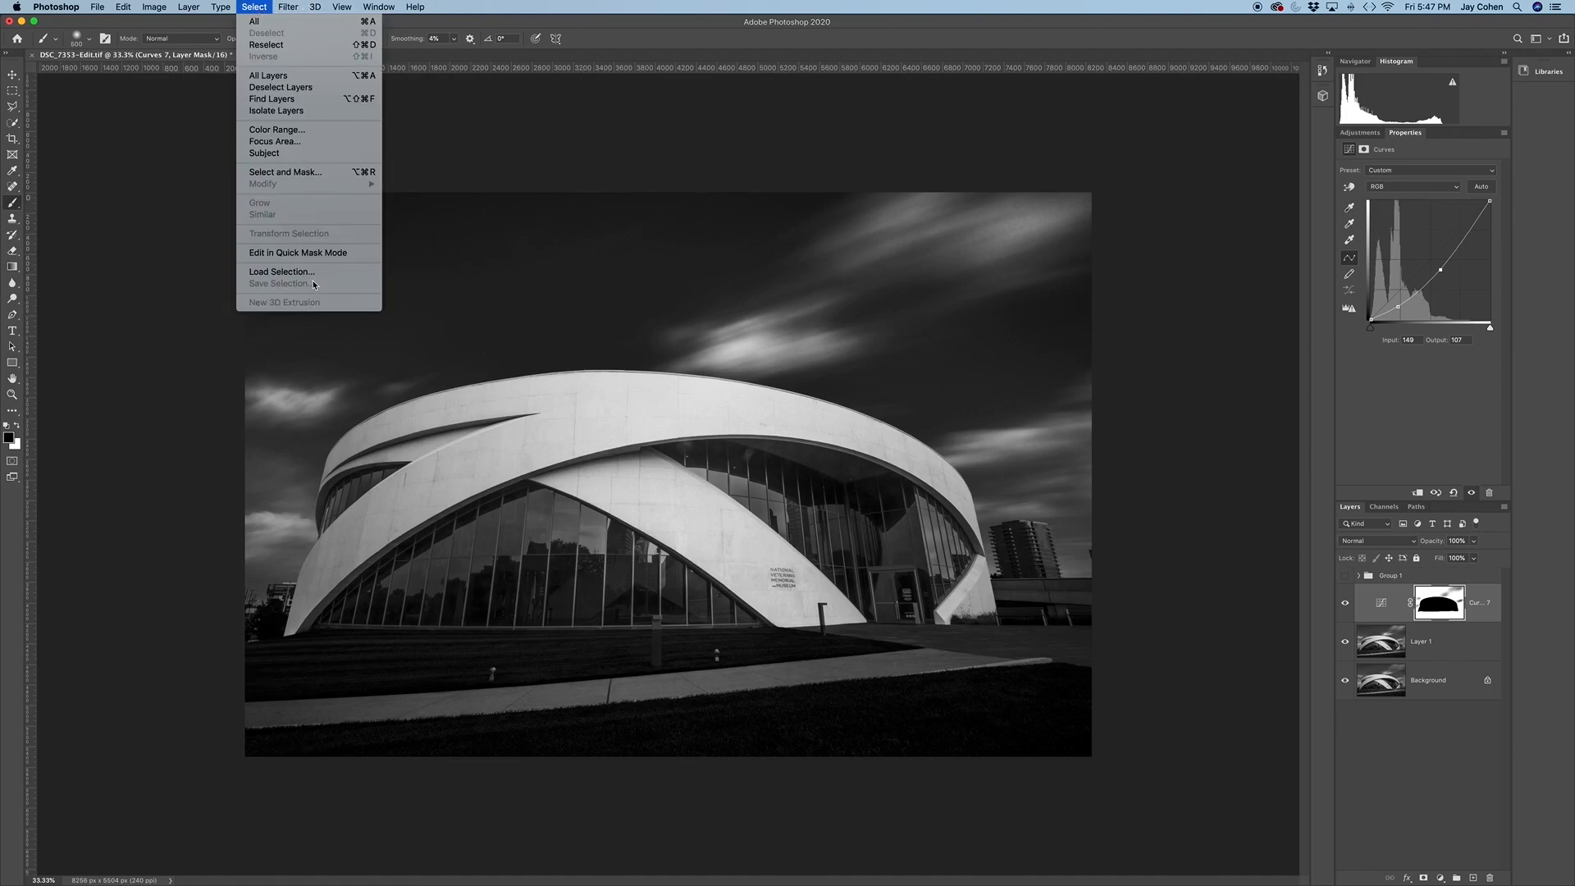
left_click(279, 261)
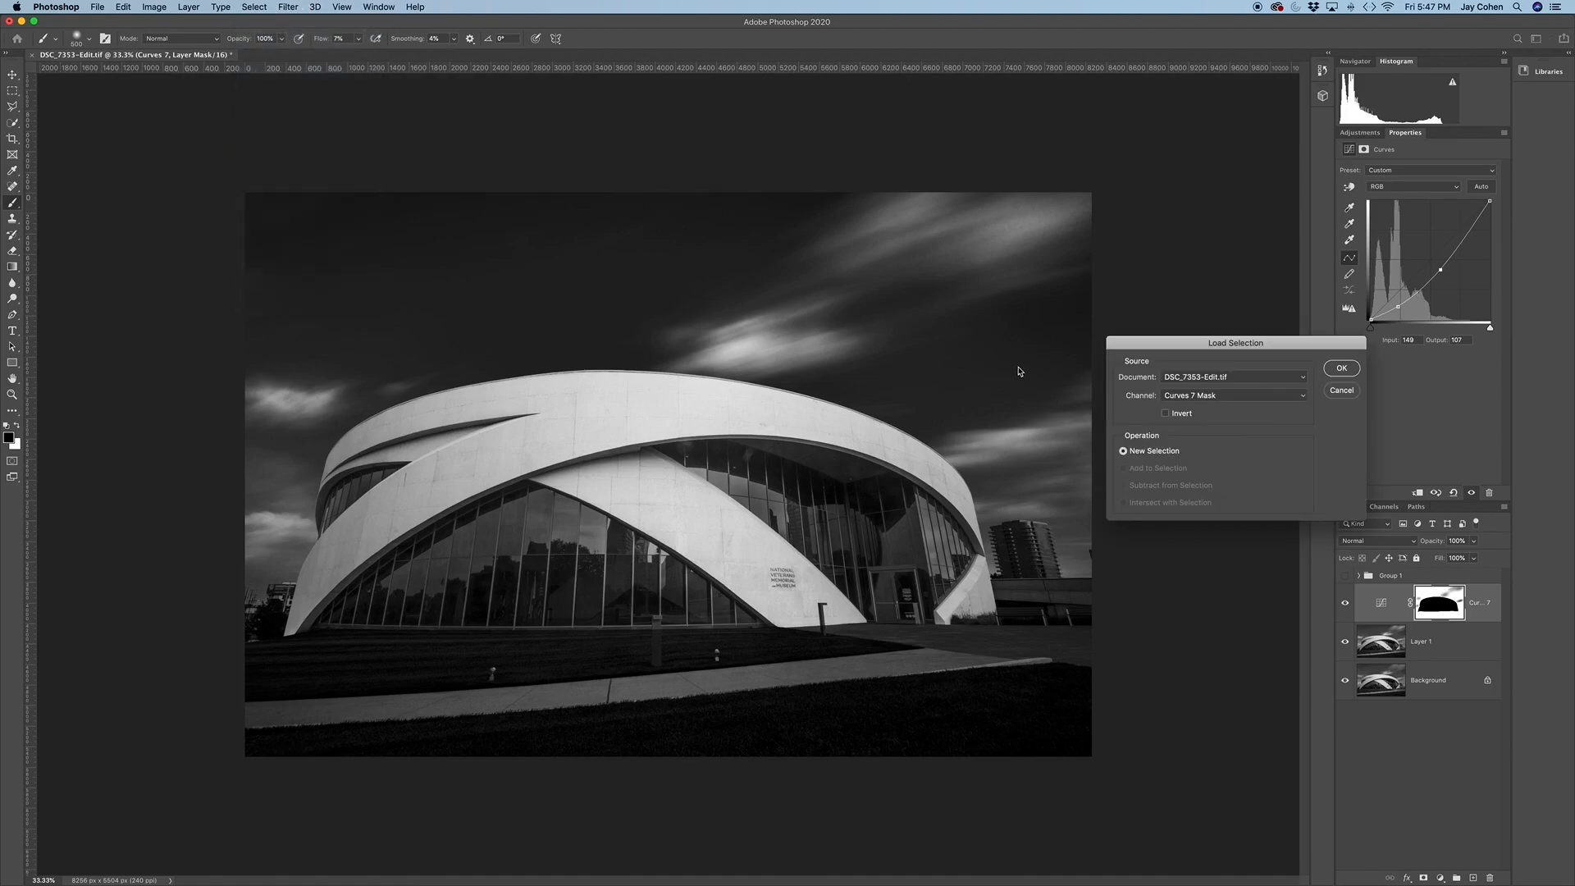
left_click(1224, 397)
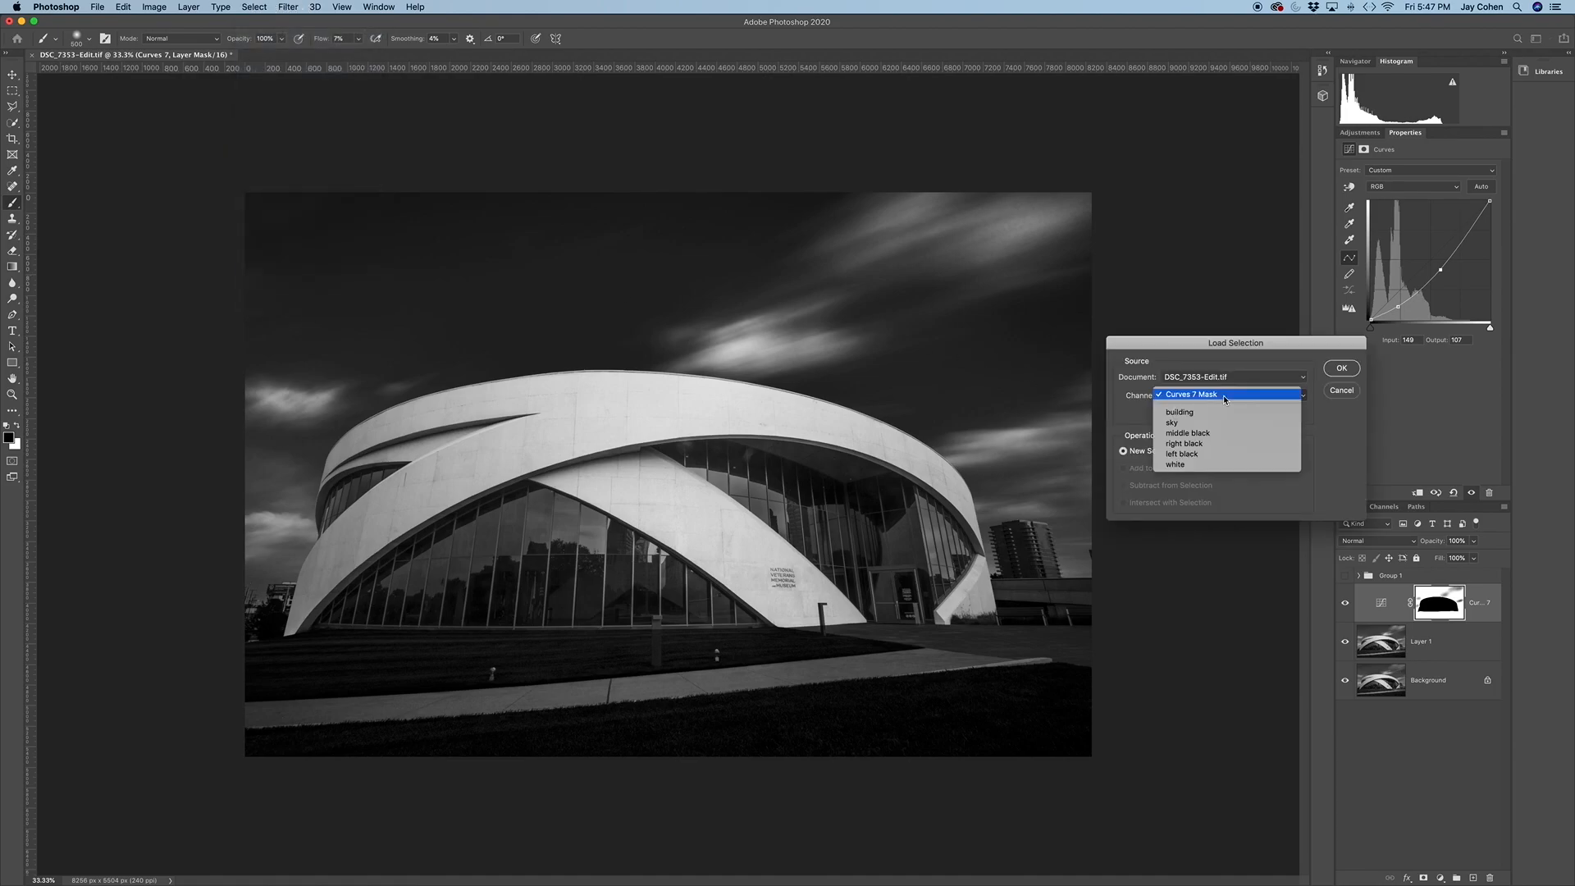
left_click(1199, 434)
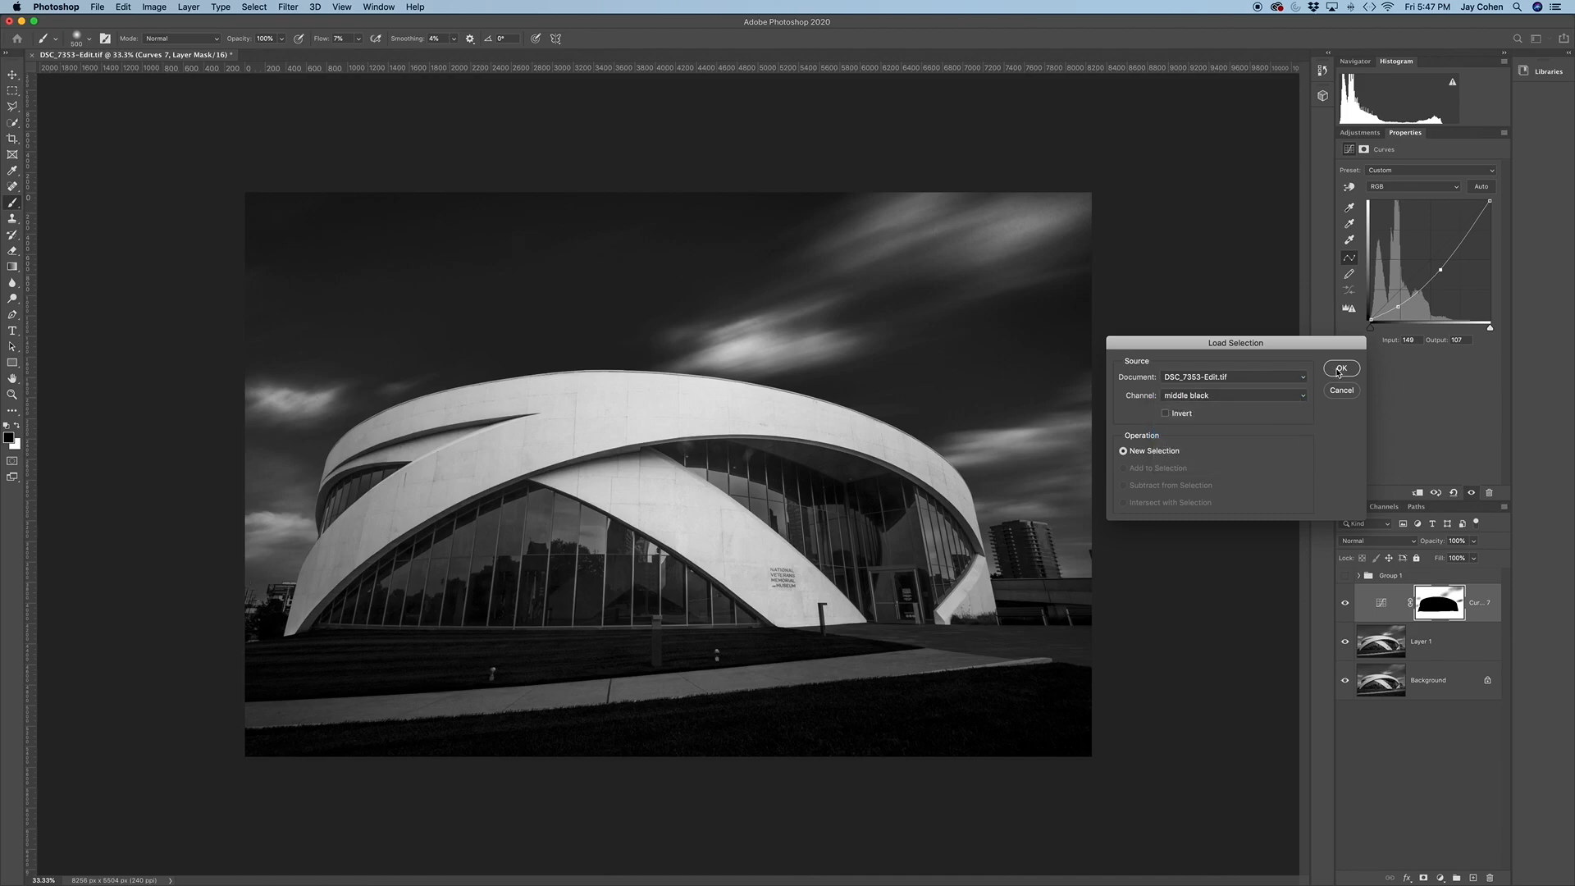
left_click(1340, 370)
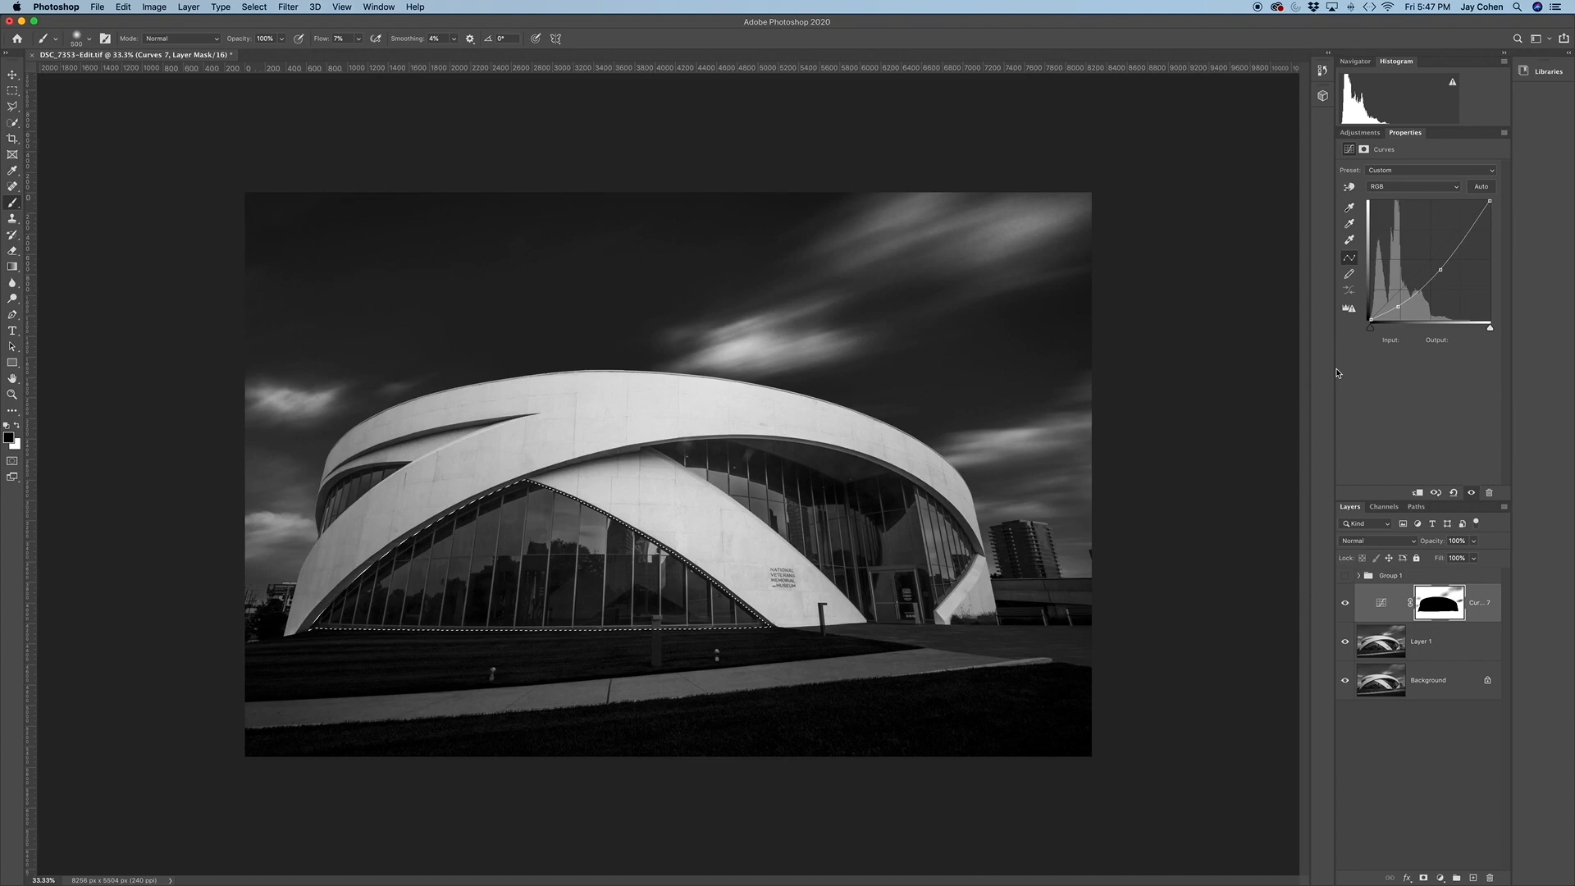
Add a Curves adjustment for the middle windows and darken it with a point at input 72, output 35
left_click(1362, 135)
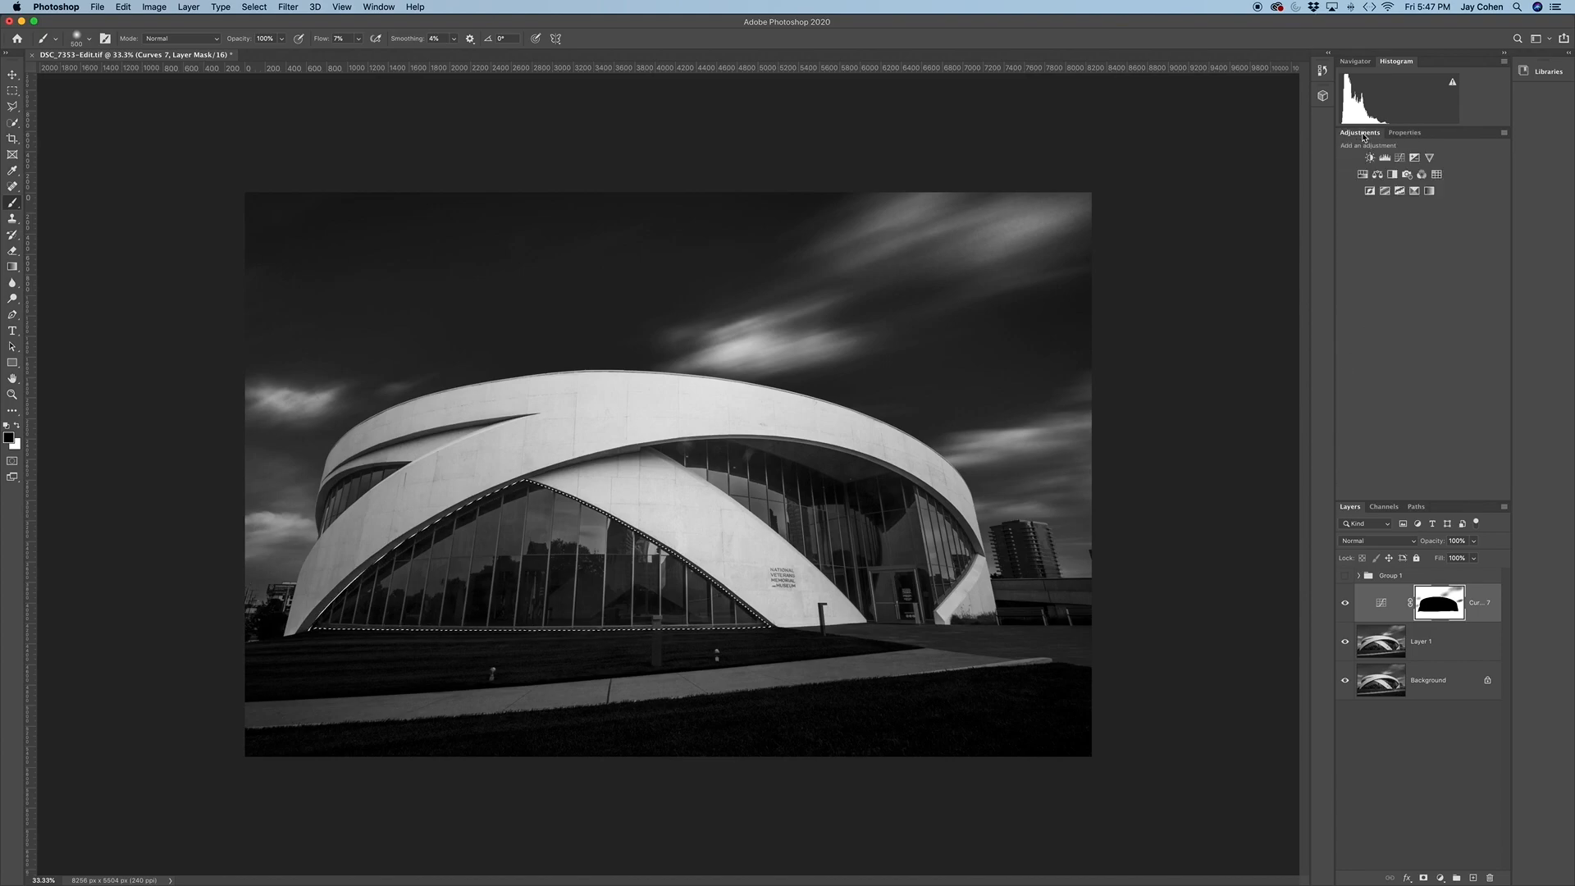
left_click(1404, 160)
mouse_move(1402, 288)
left_mouse_down()
mouse_move(1412, 314)
mouse_move(1404, 302)
left_mouse_up()
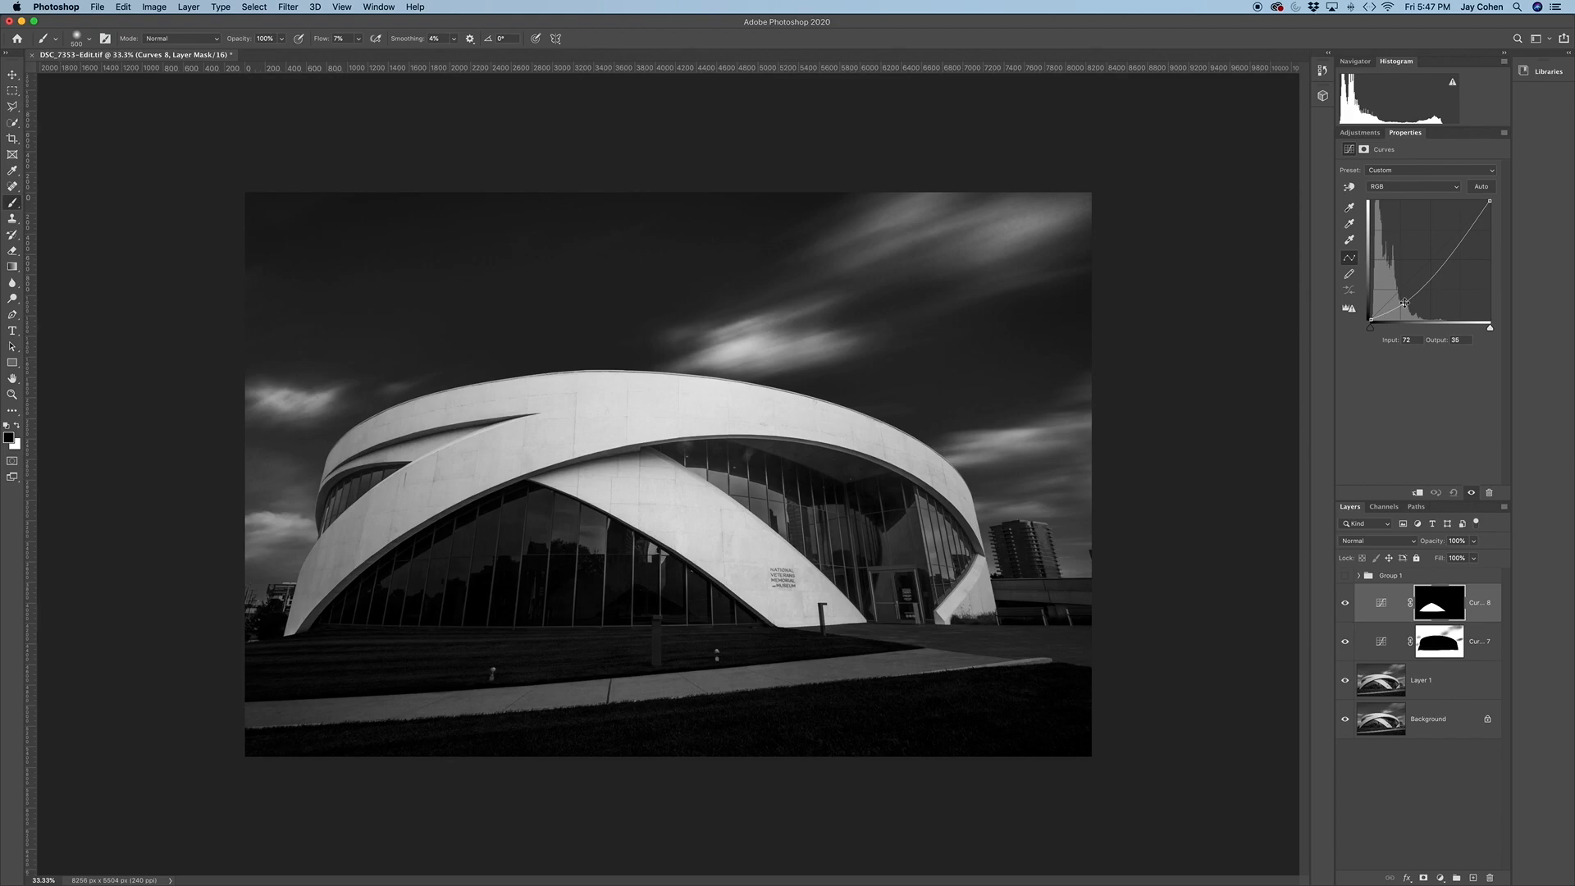
Load the "right black" channel as a selection and darken it with a Curves adjustment point at input 74, output 46
left_click(257, 9)
left_click(278, 273)
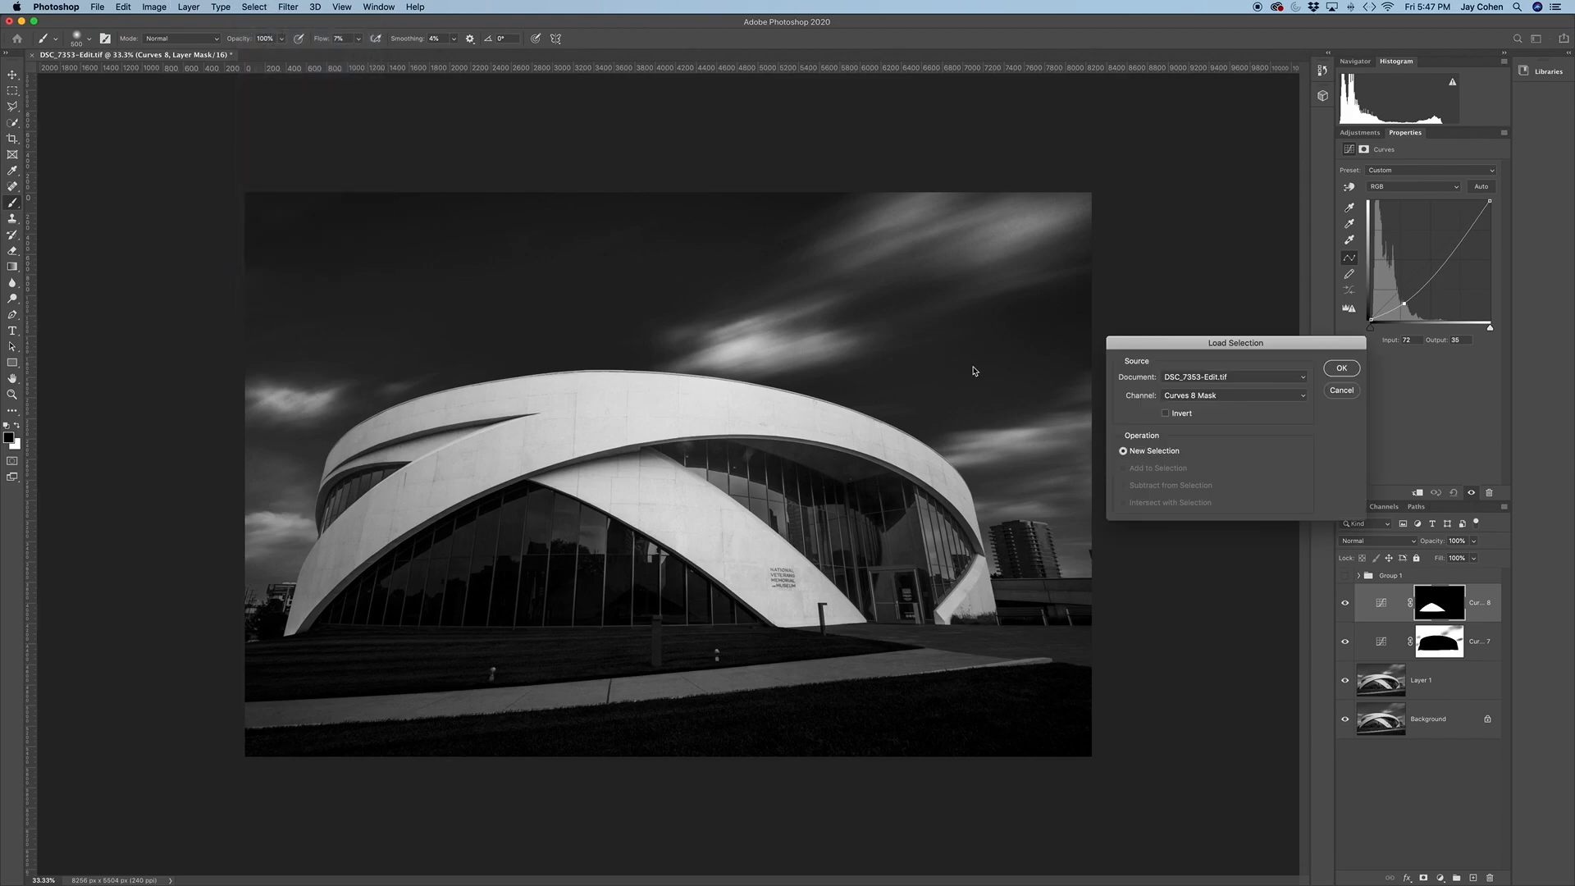
left_click(1199, 397)
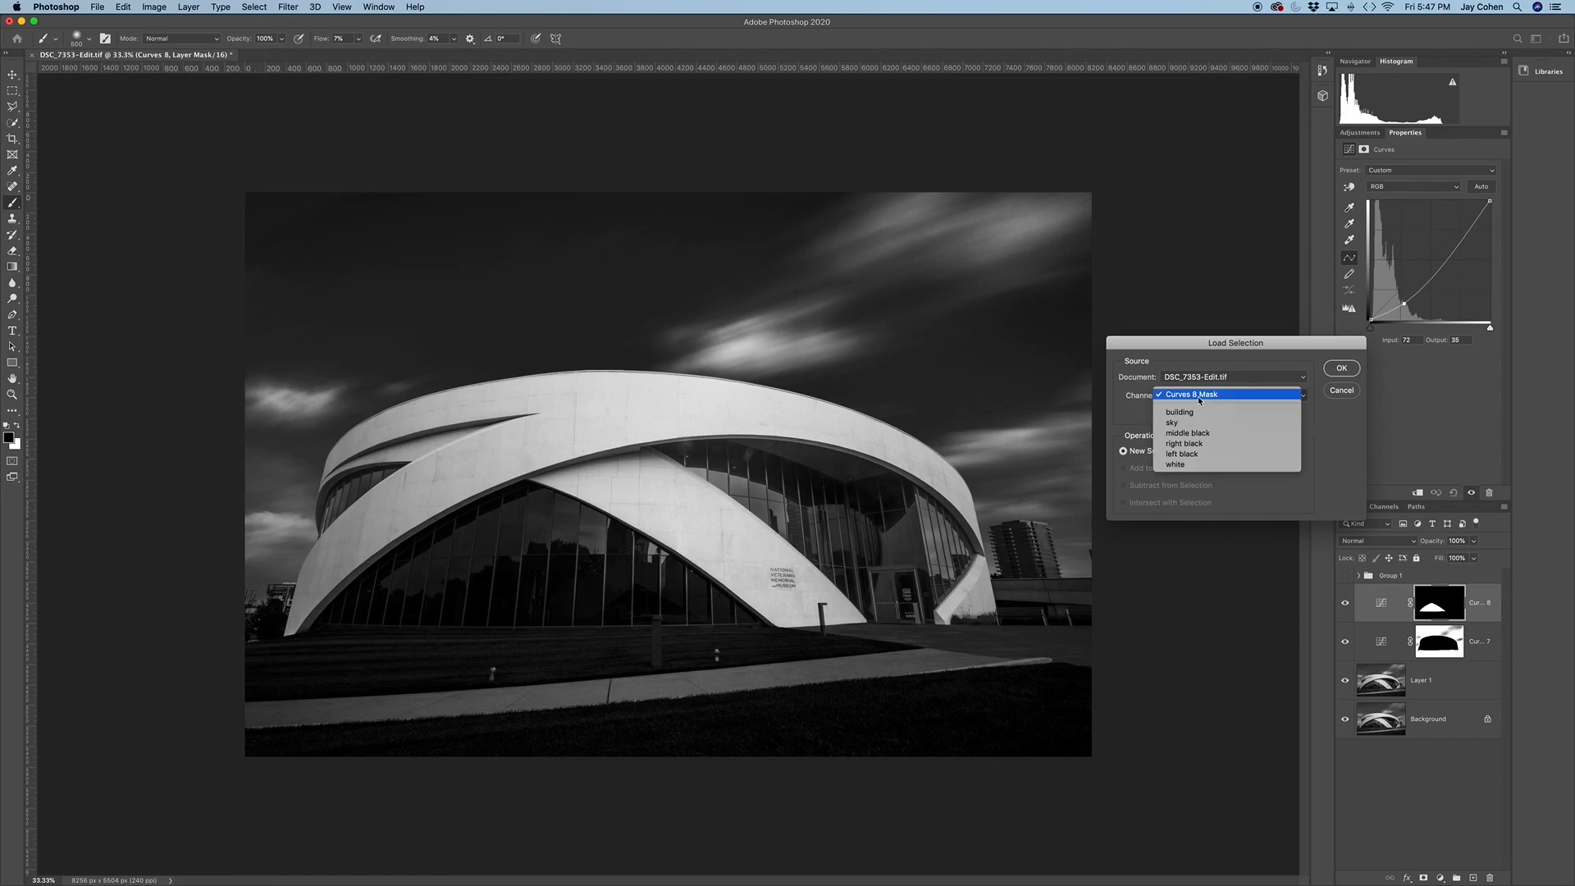
left_click(1184, 443)
left_click(1342, 368)
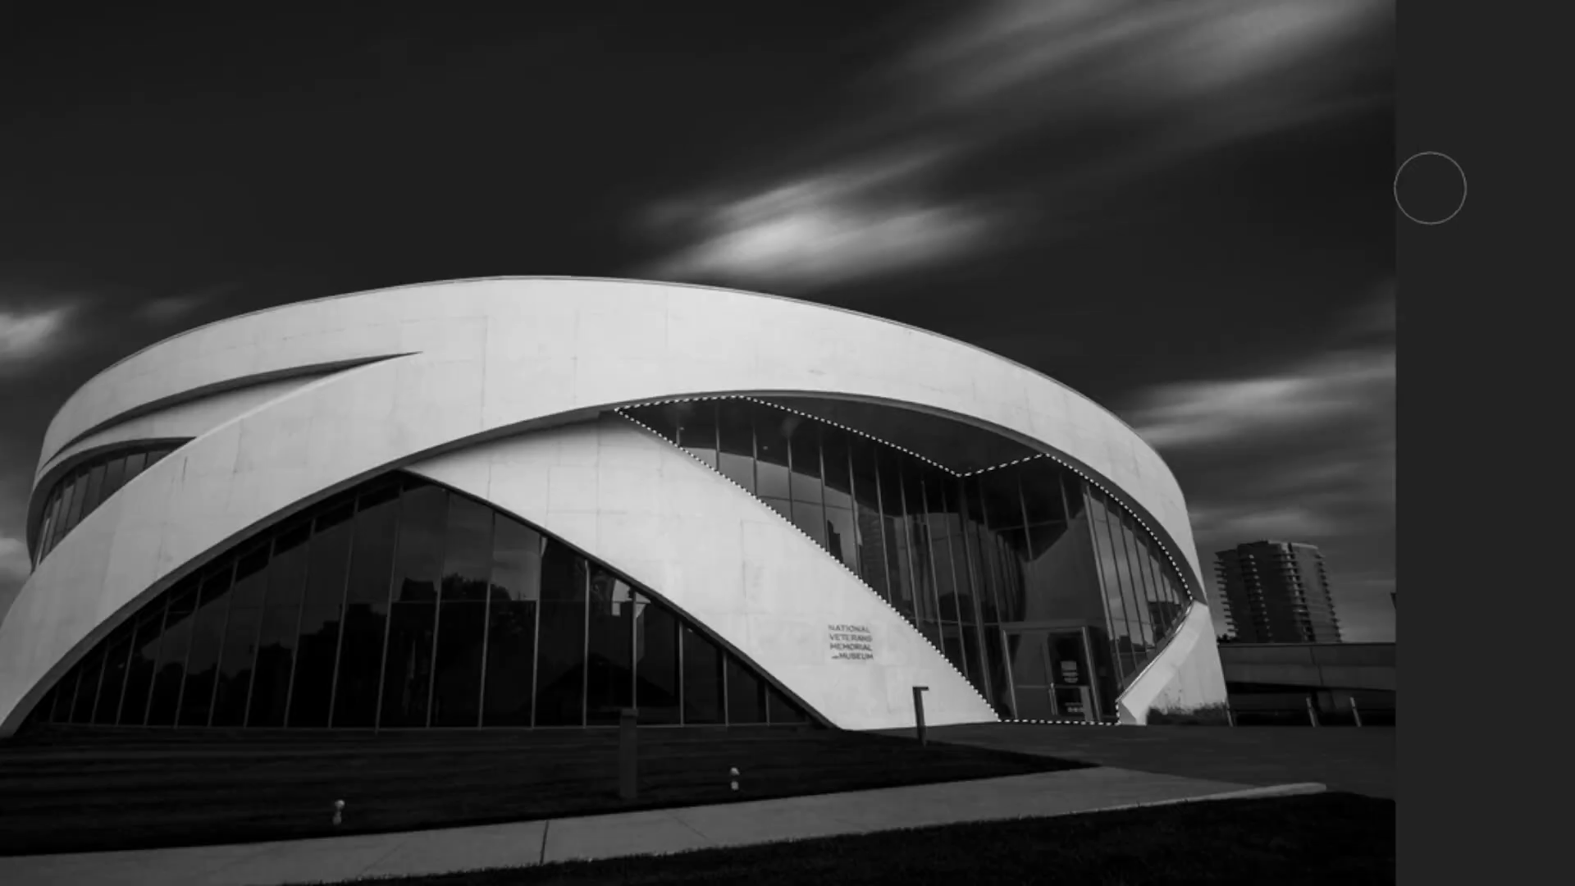
key("ctrl+d")
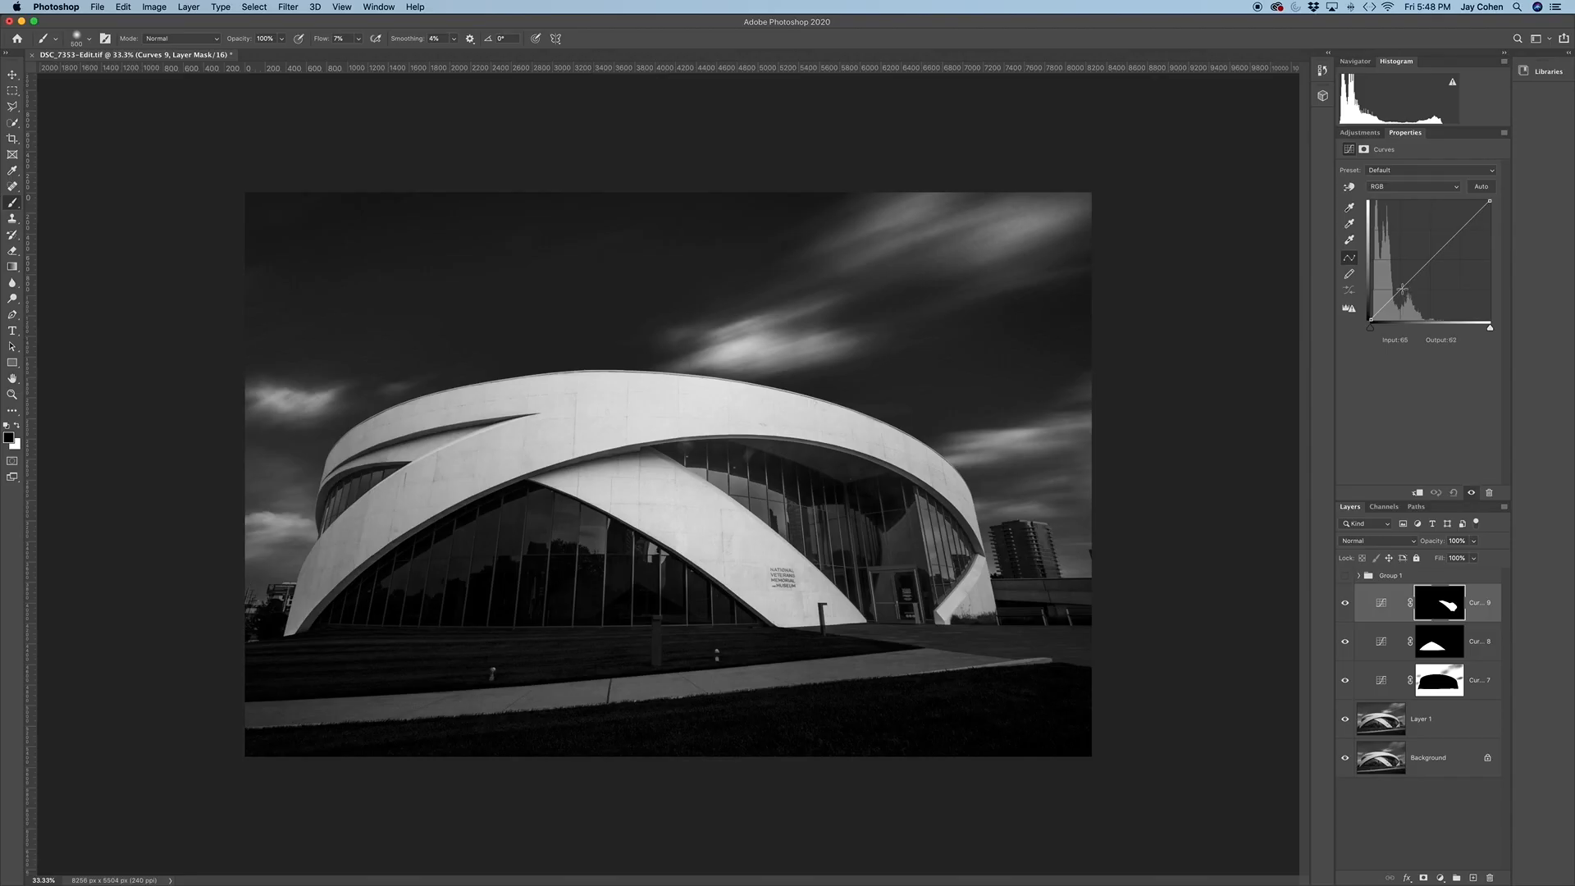
left_click_drag(1403, 288, 1406, 296)
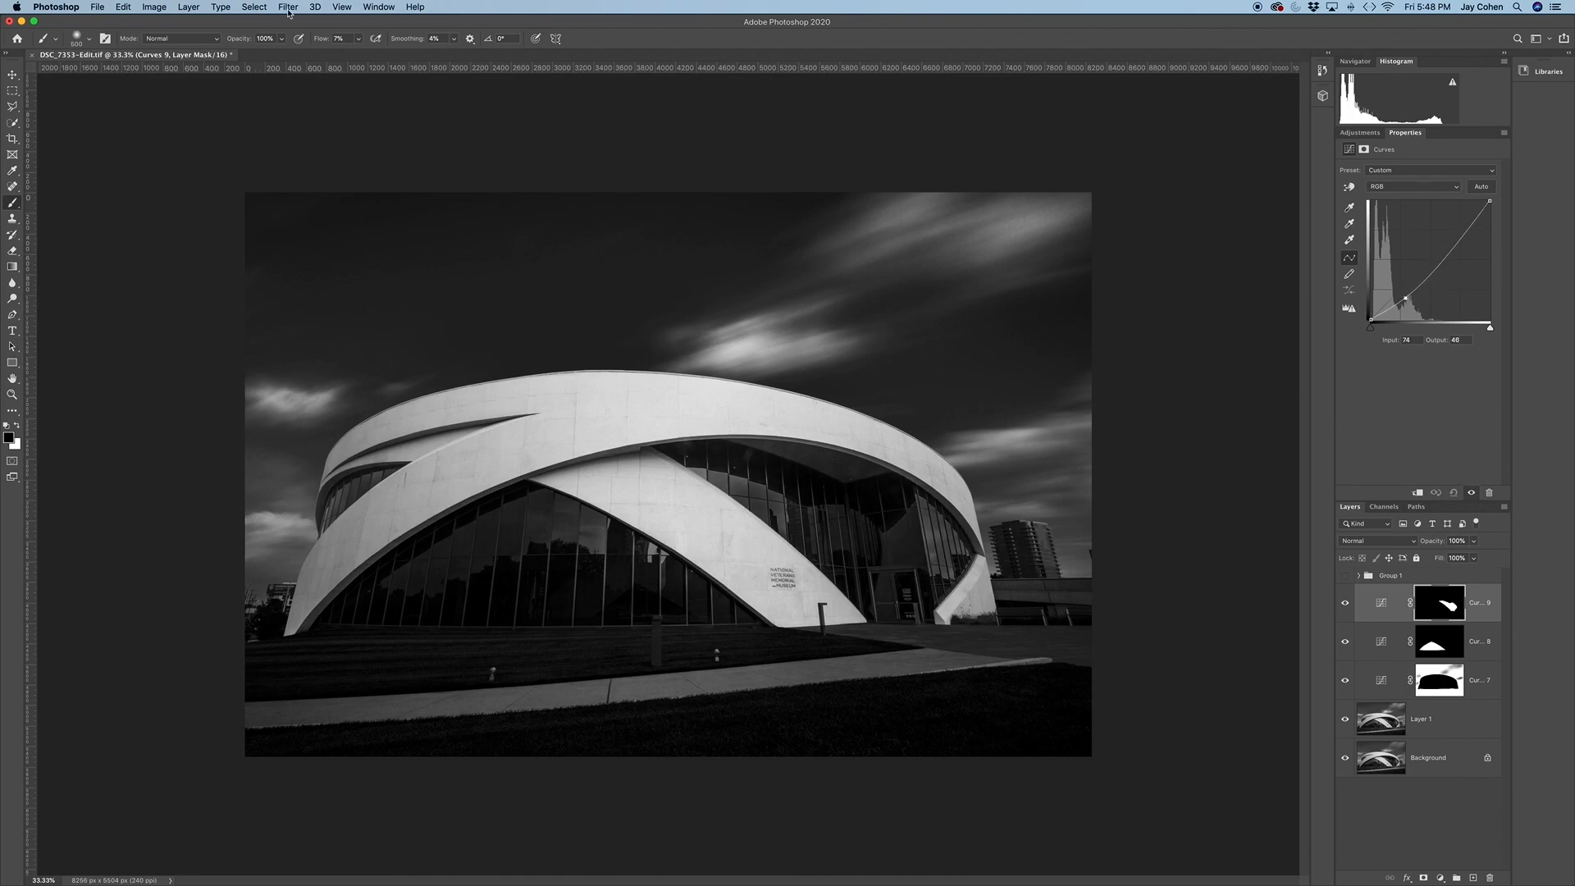
Load the saved "left black" channel as a new selection
left_click(254, 8)
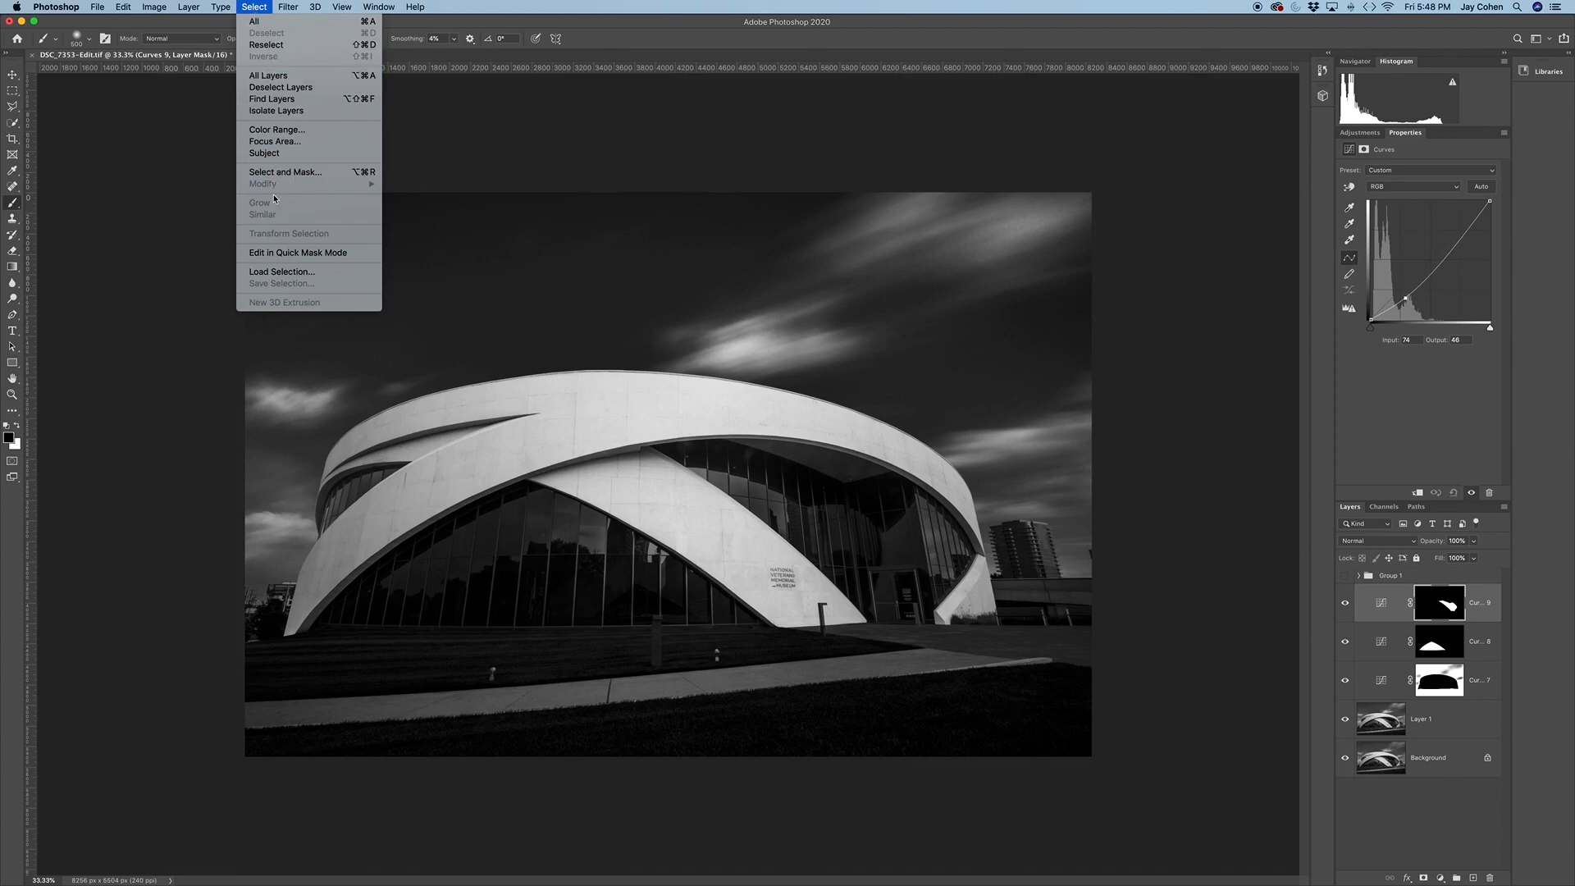
left_click(295, 273)
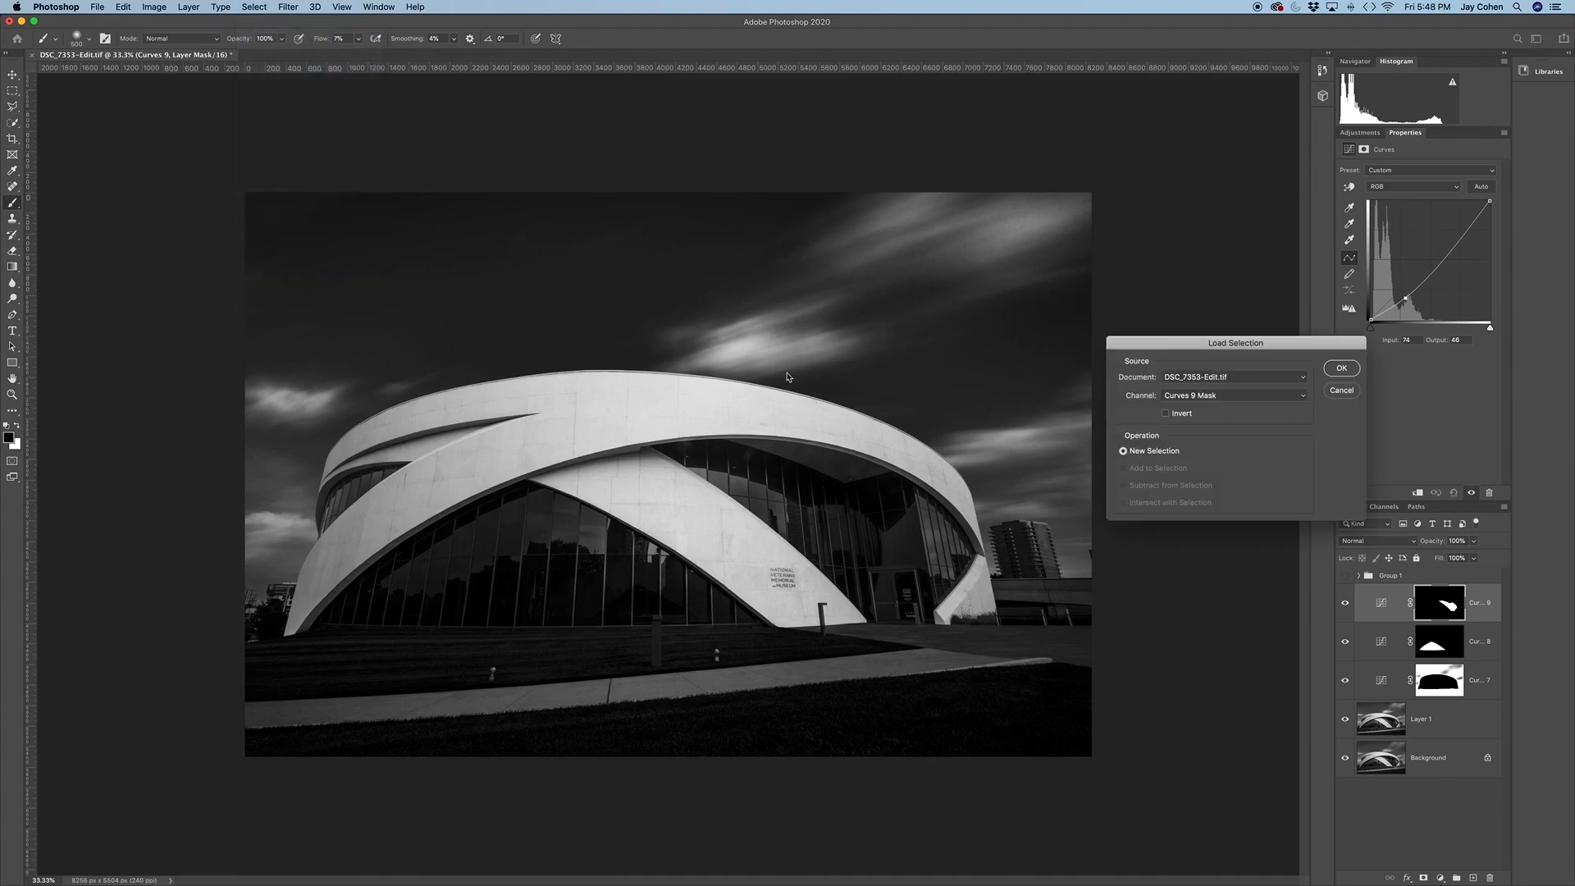
left_click(1182, 395)
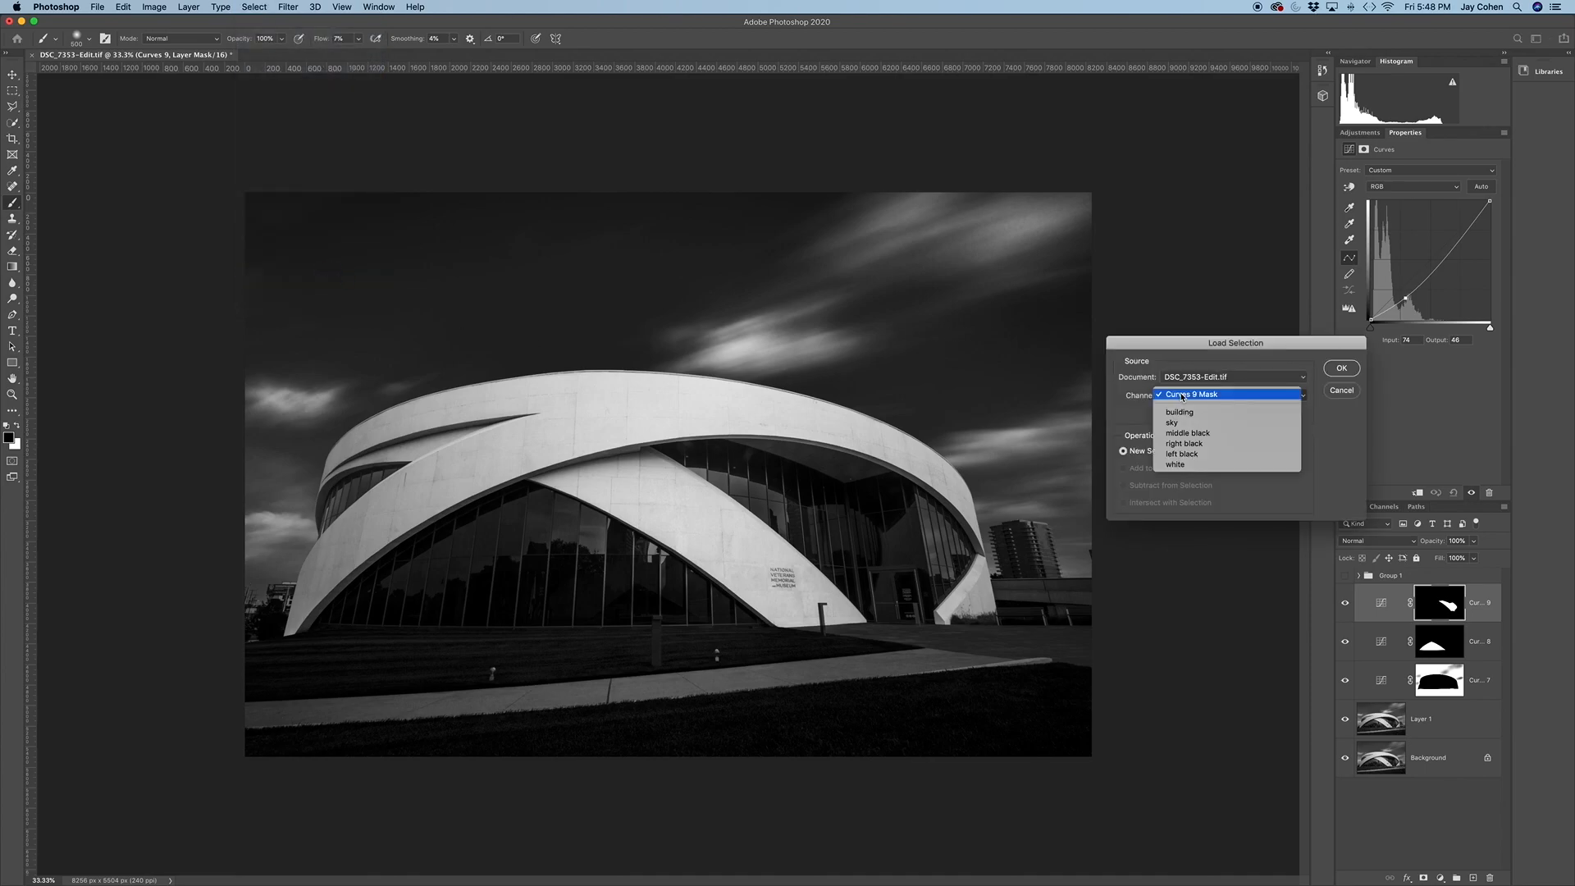
left_click(1180, 454)
left_click(1341, 367)
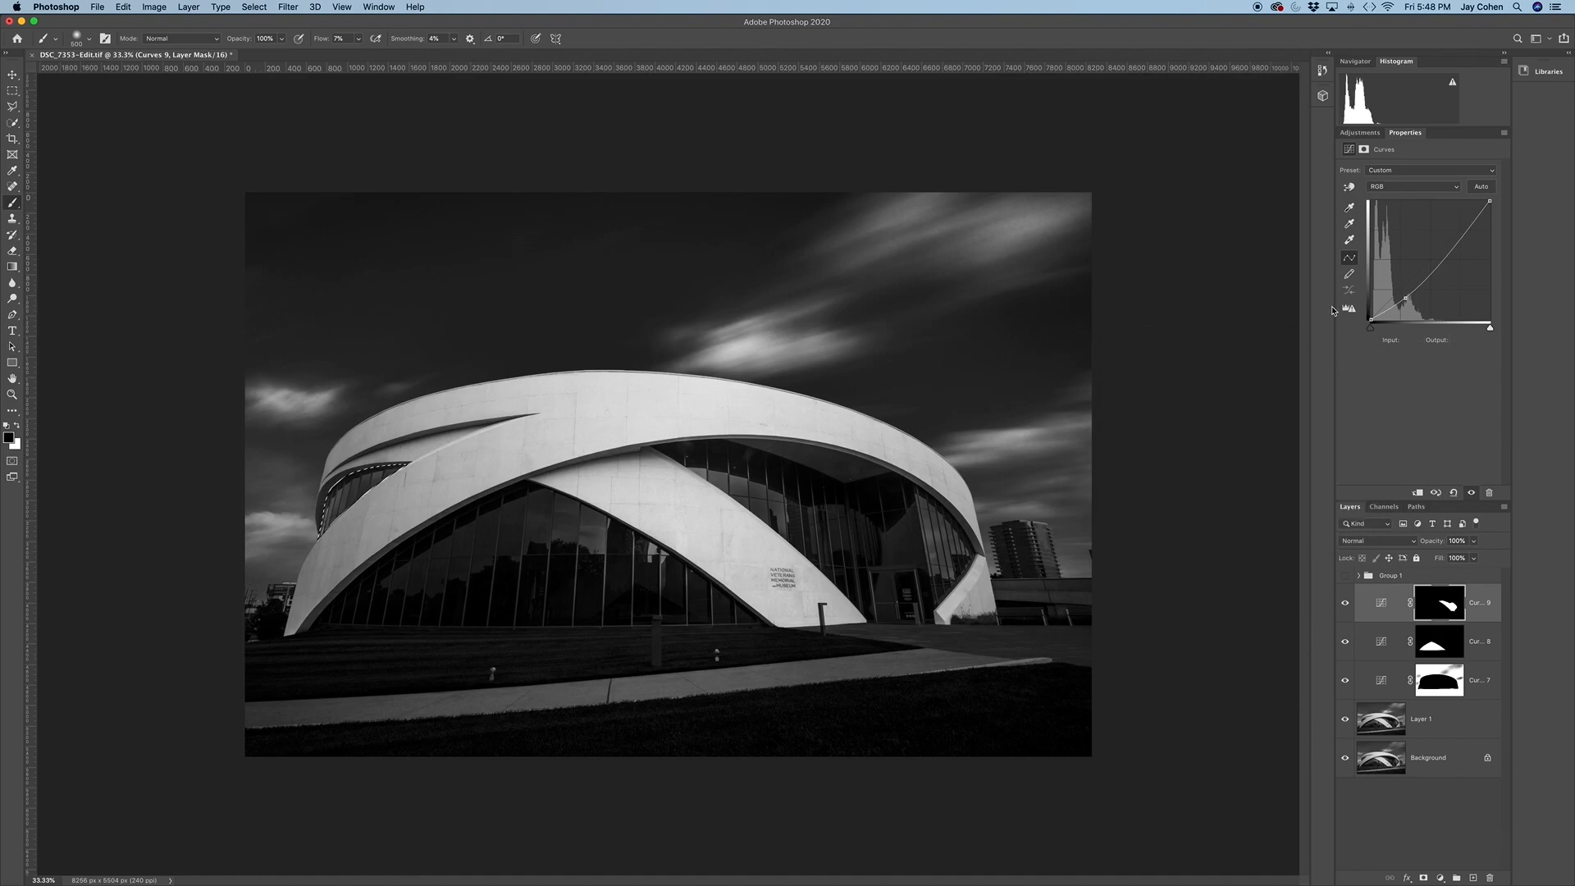
Add a Curves adjustment for the left windows and darken it with a point at input 67, output 45
left_click(1359, 133)
left_click(1402, 171)
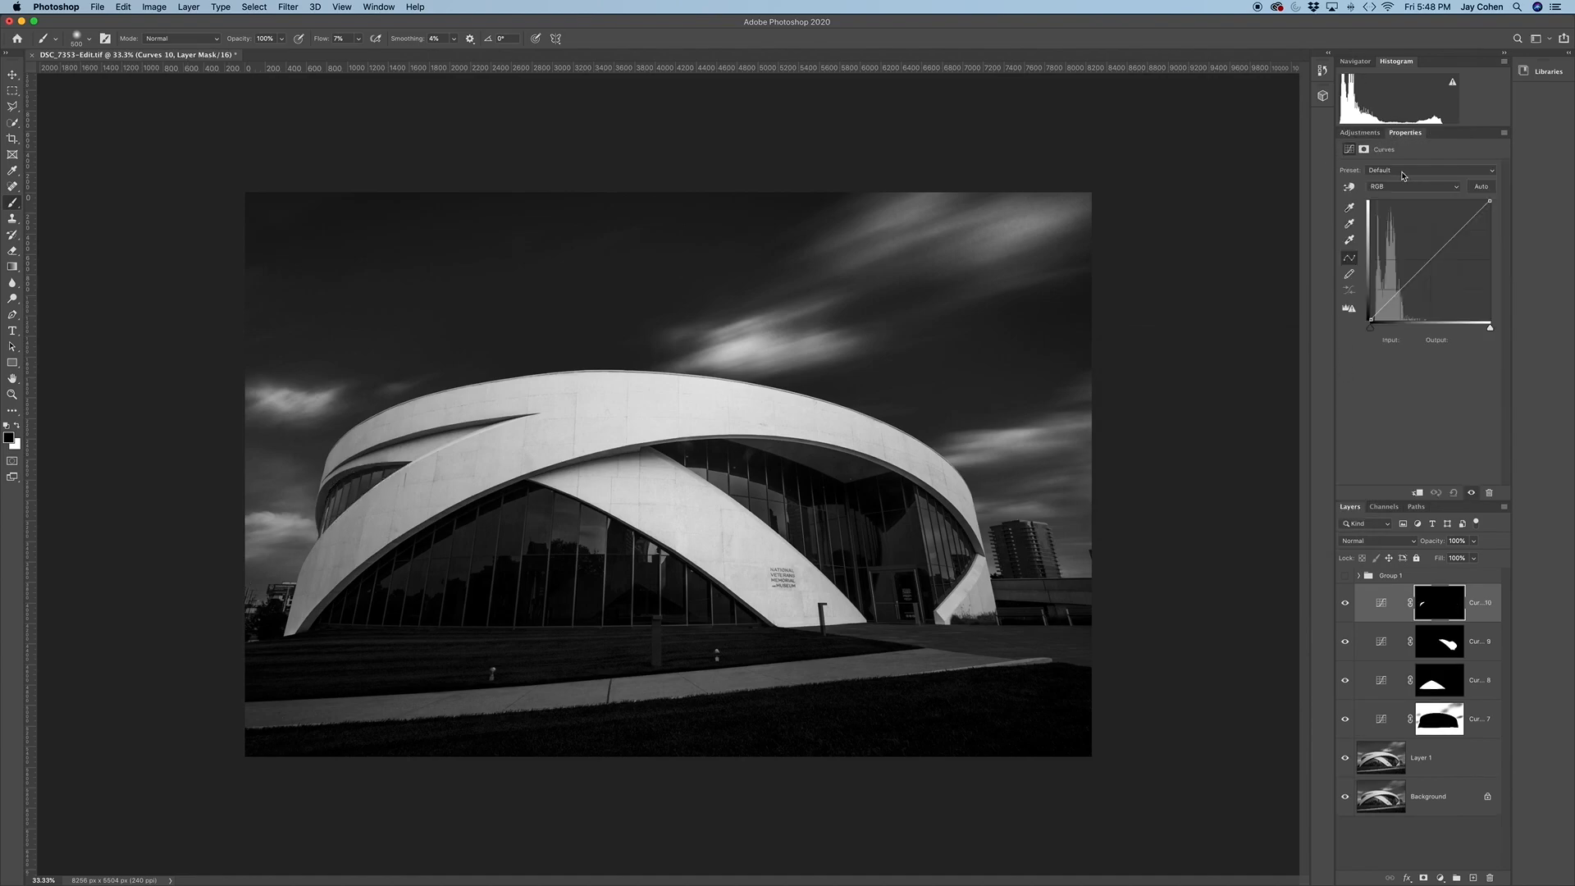
left_click_drag(1401, 289, 1403, 300)
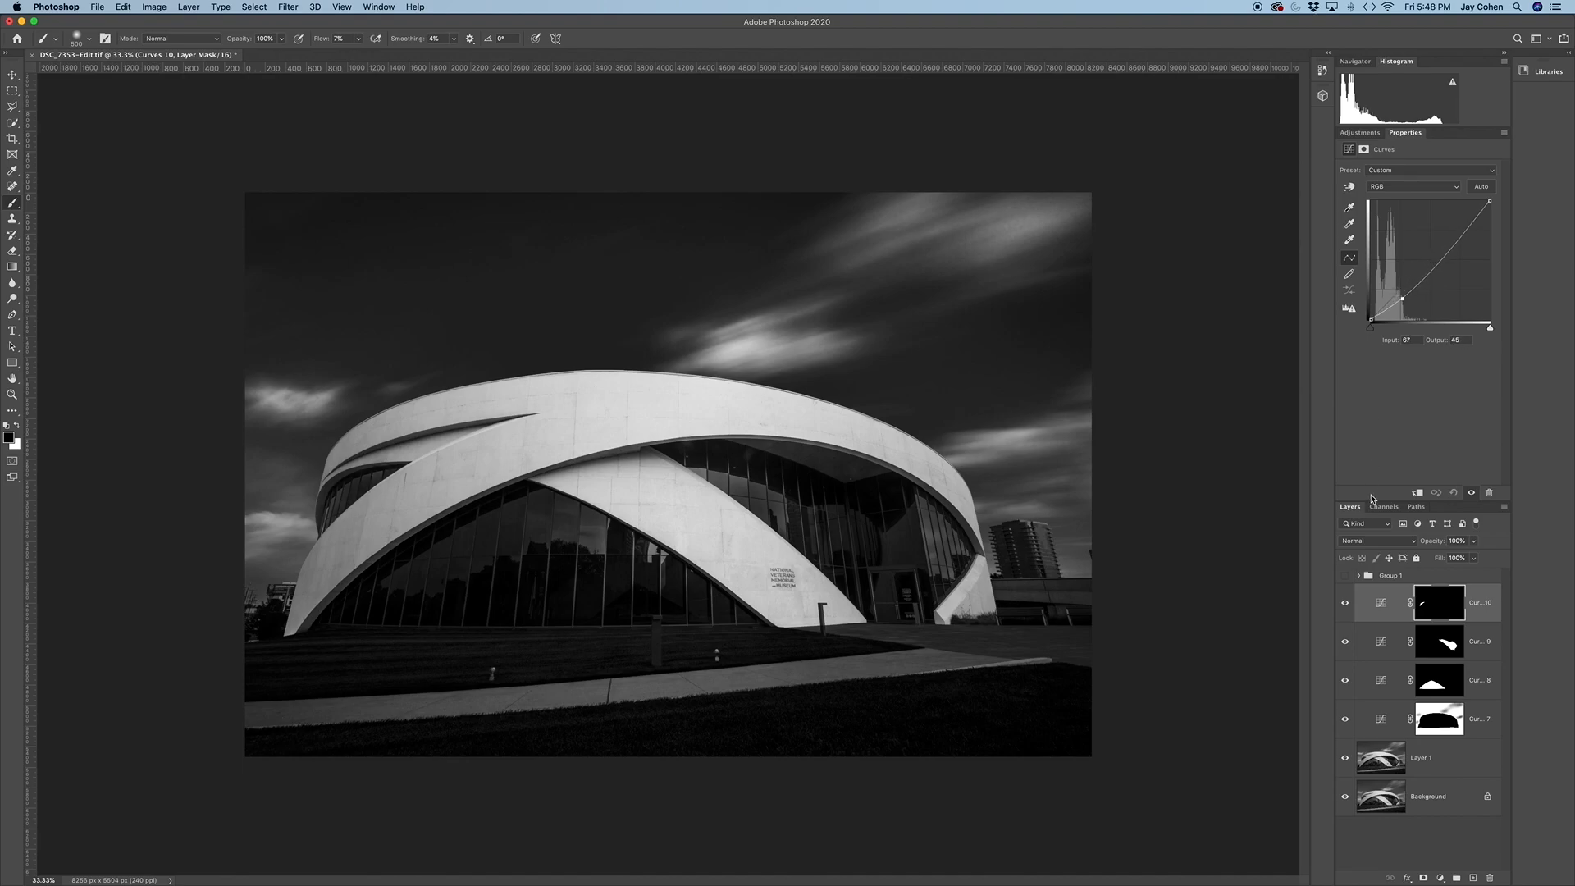
Hide and reshow the three window Curves layers to compare the building before and after darkening
left_click(1344, 602)
left_click(1345, 679)
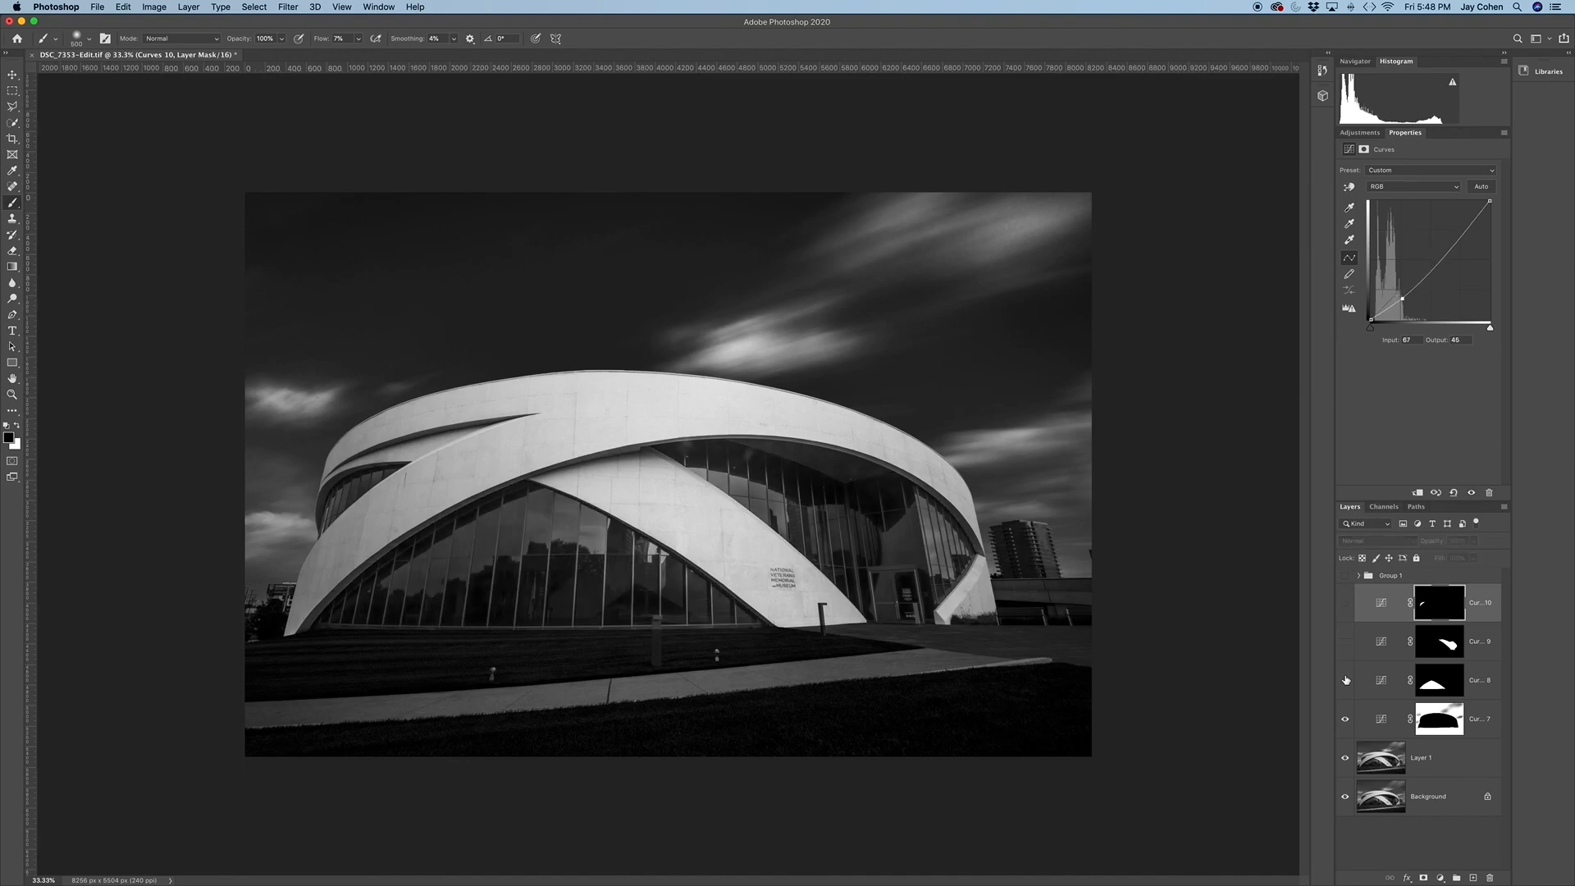
left_click_drag(1345, 602, 1345, 685)
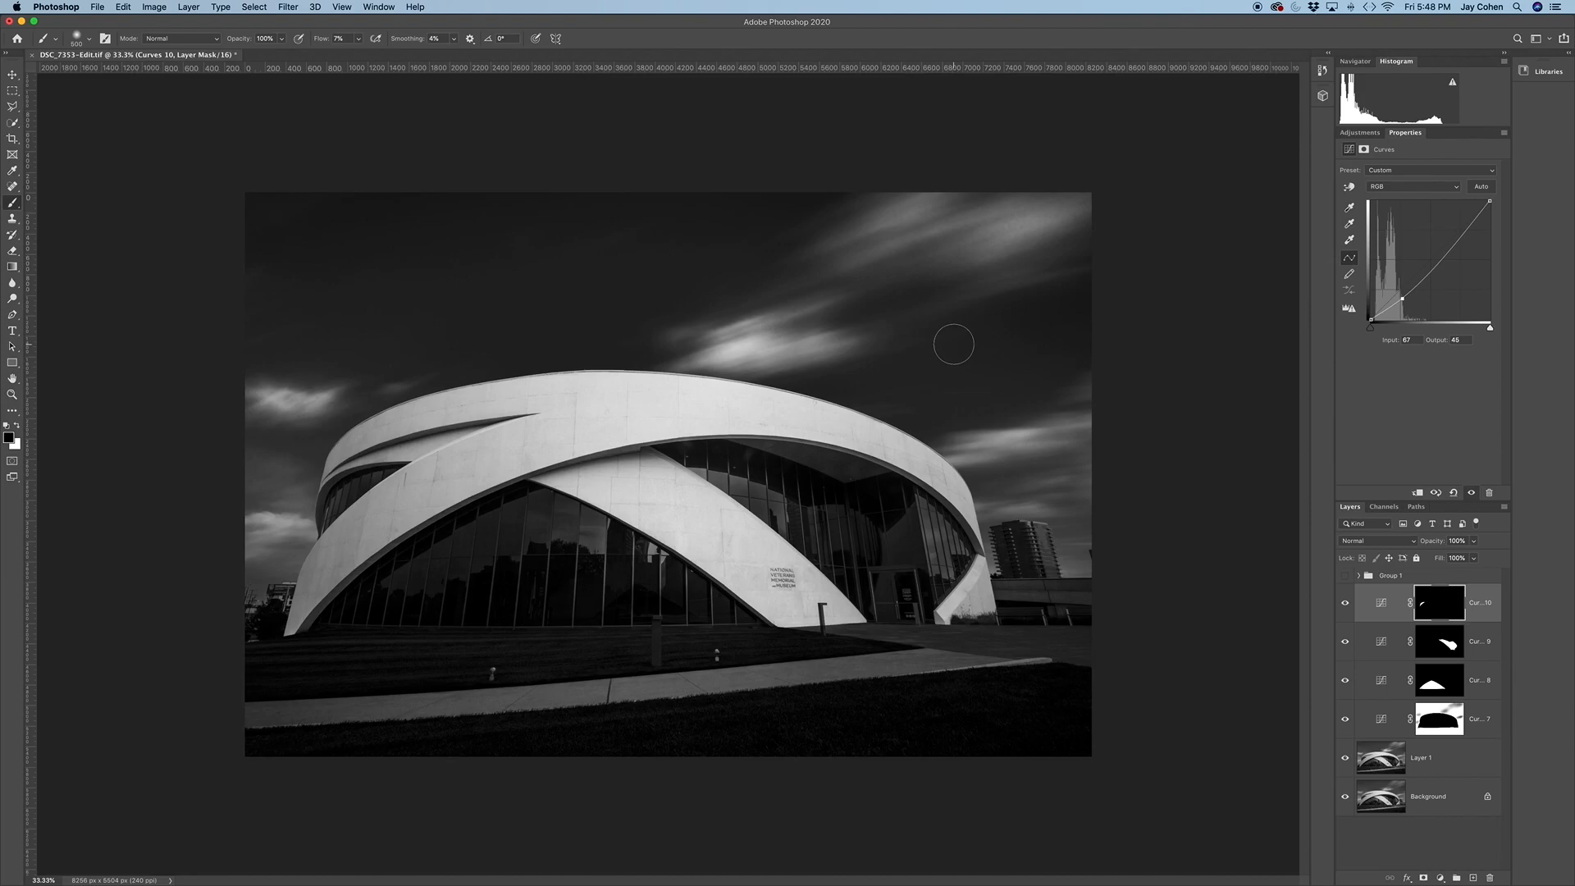
left_click(1357, 133)
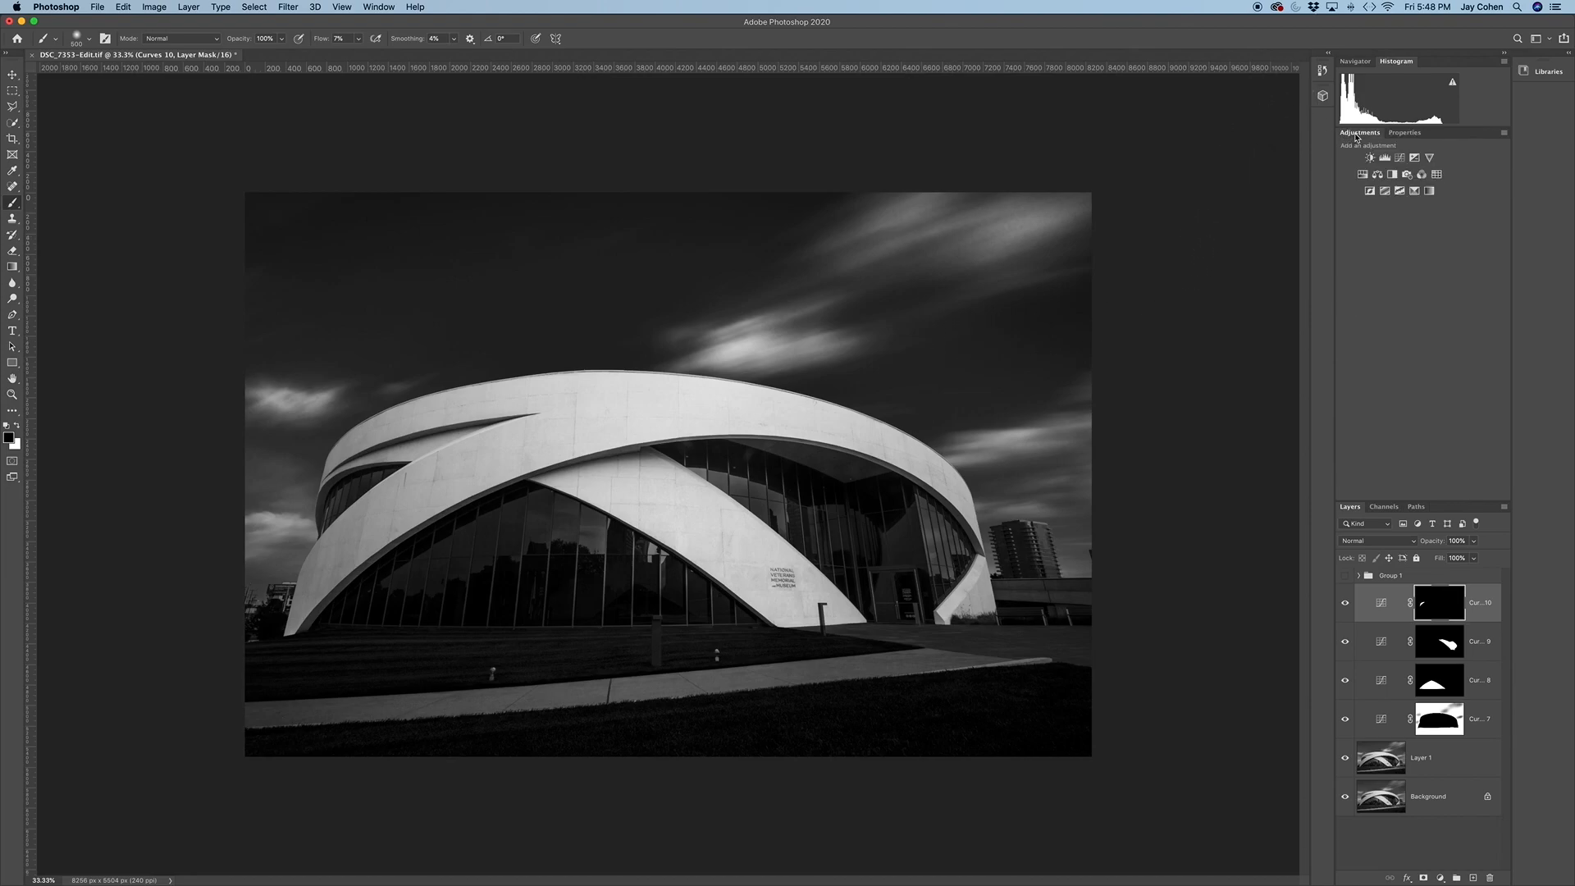
Load the saved "white" channel as a selection and brighten it with a Curves adjustment point at input 106, output 167
left_click(255, 7)
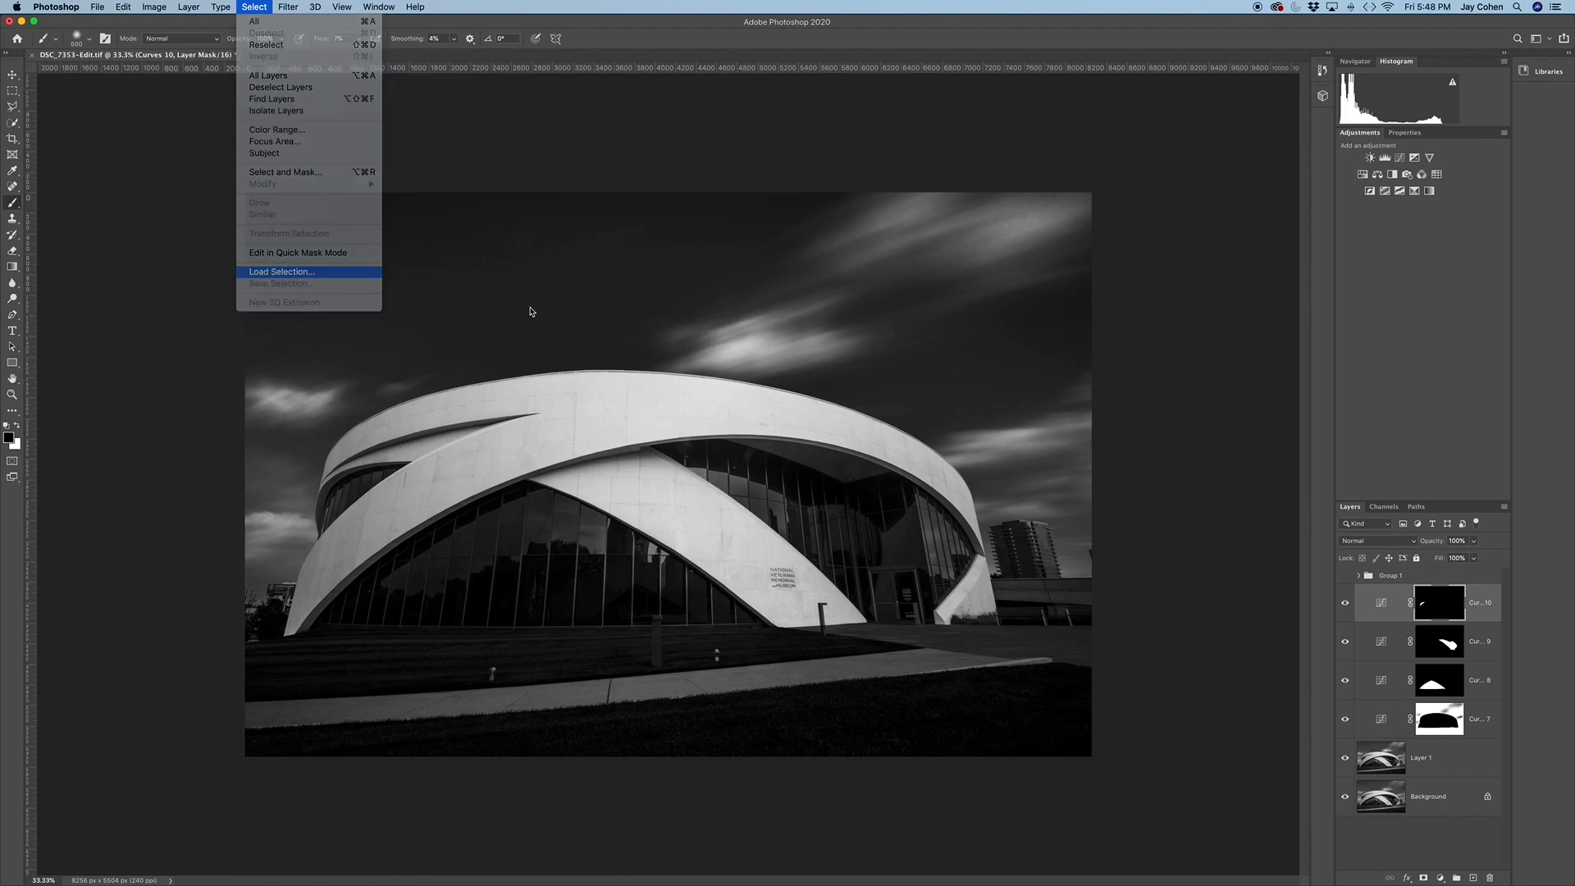
key("Return")
left_click(1211, 395)
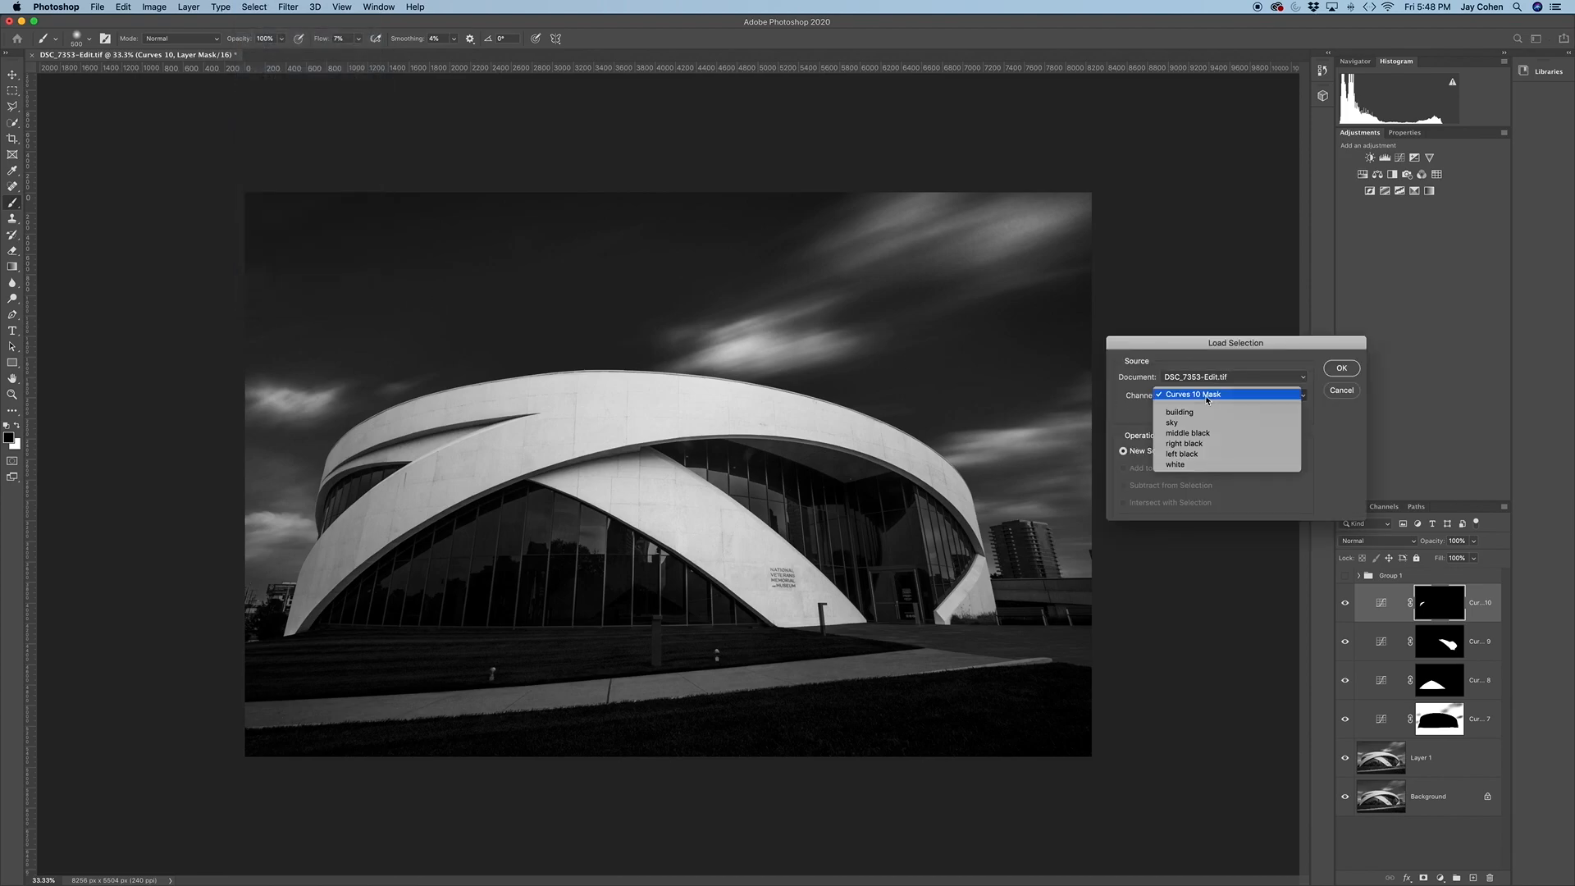
left_click(1178, 465)
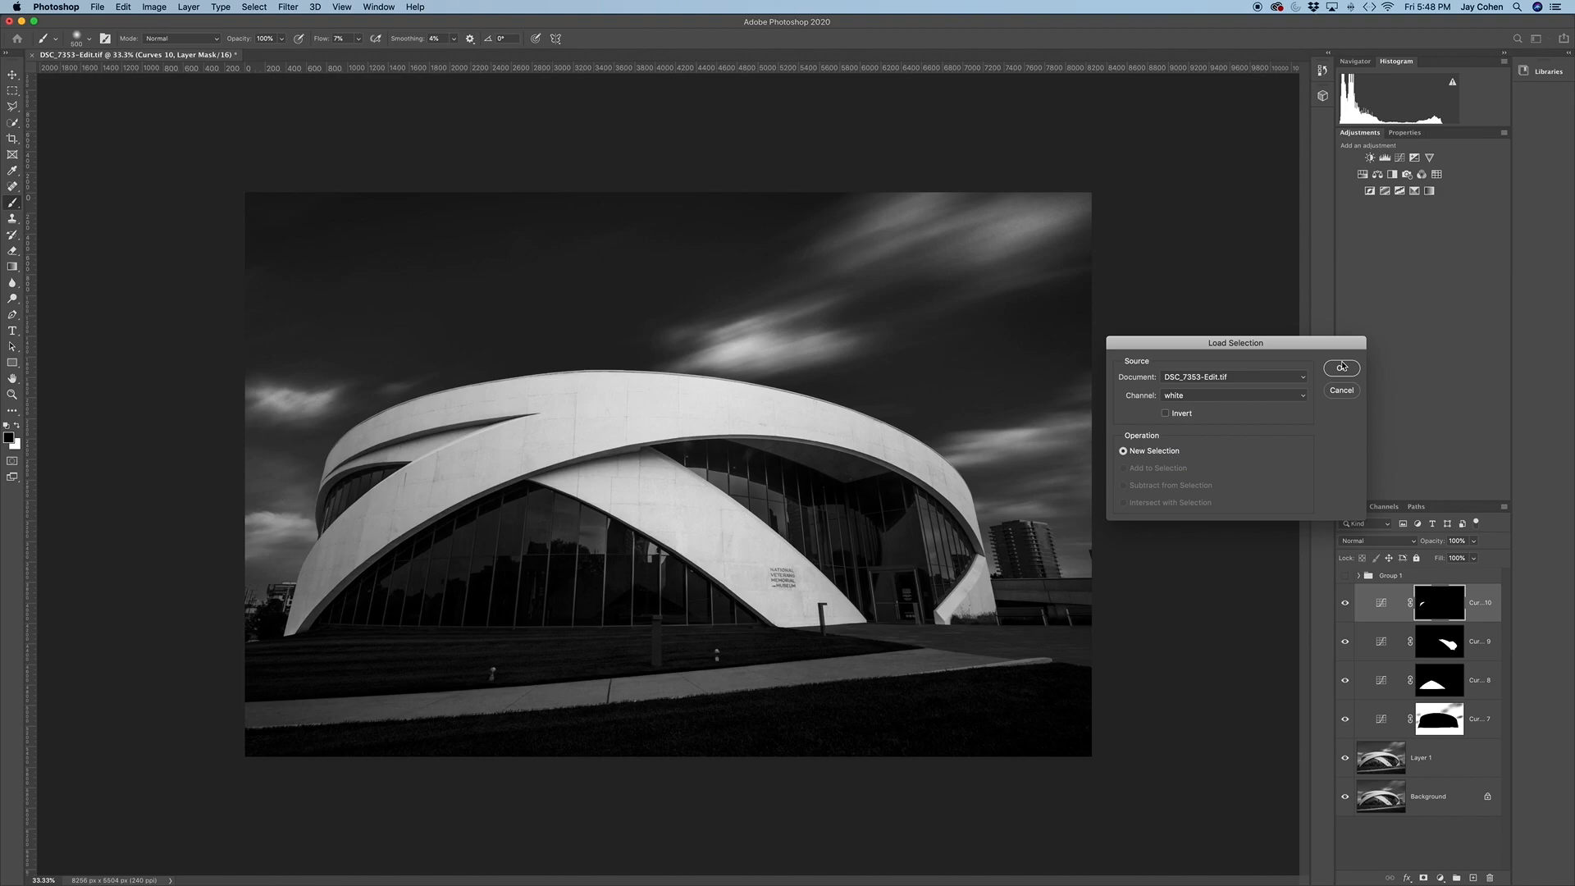
left_click(1343, 367)
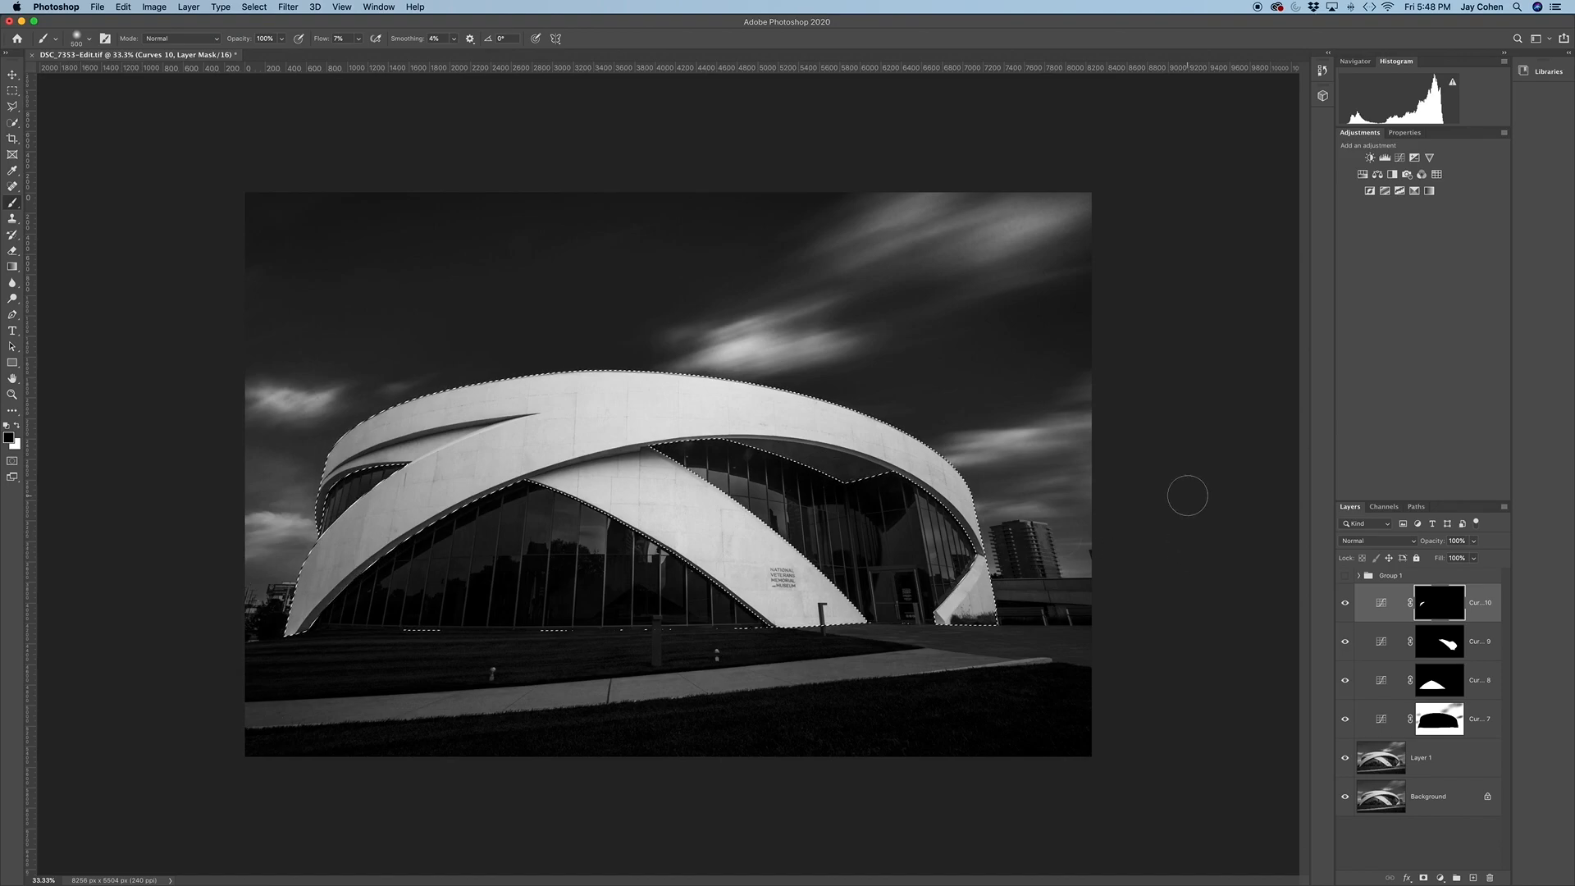
left_click(1399, 157)
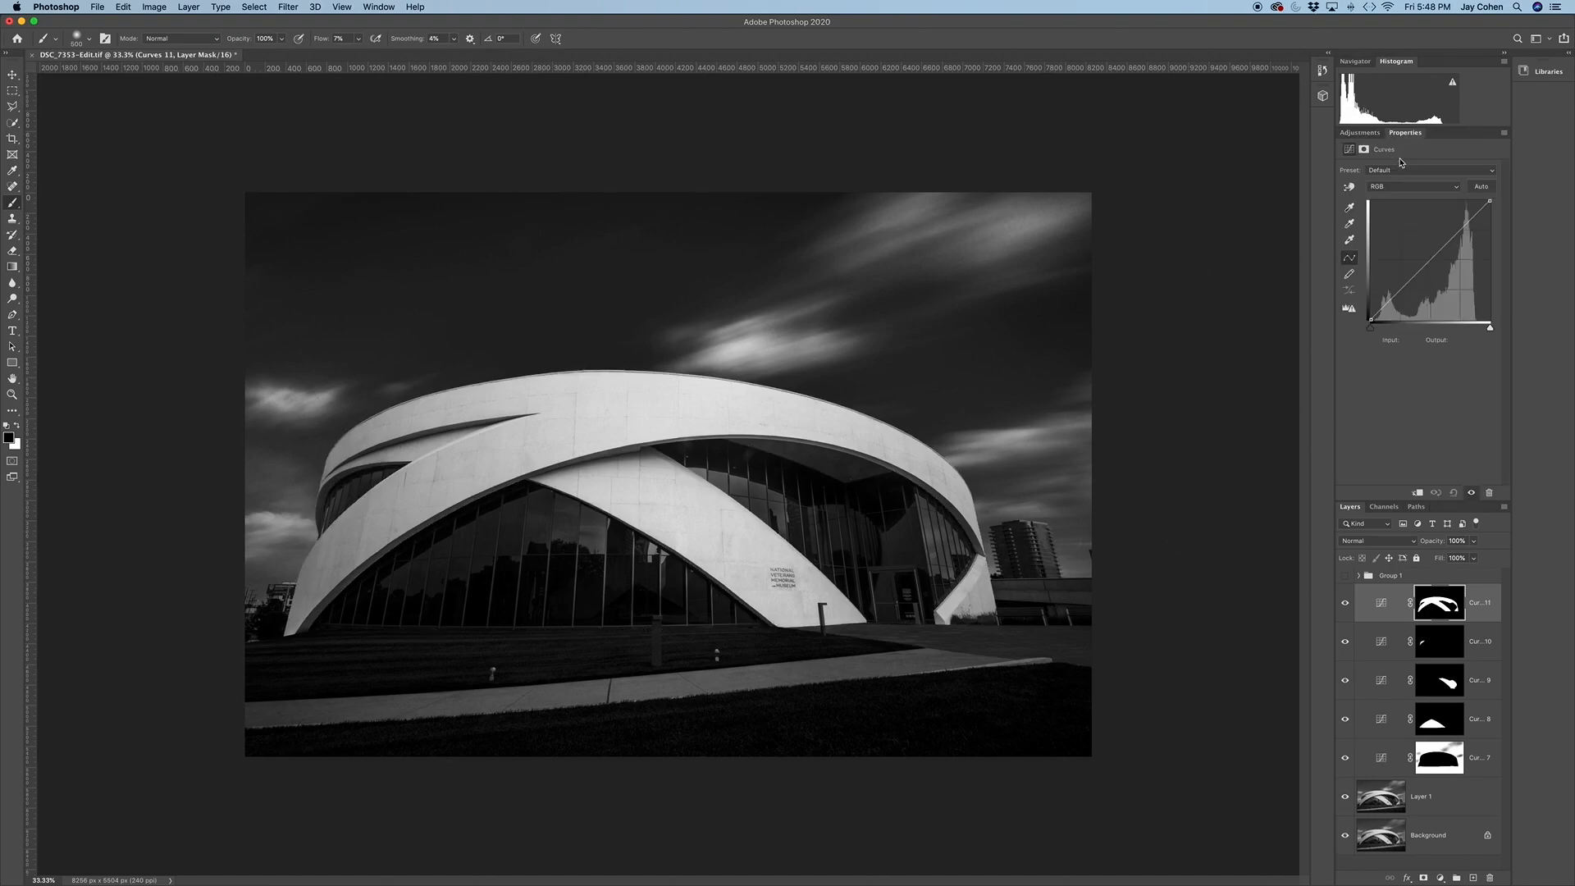
left_click_drag(1431, 258, 1419, 240)
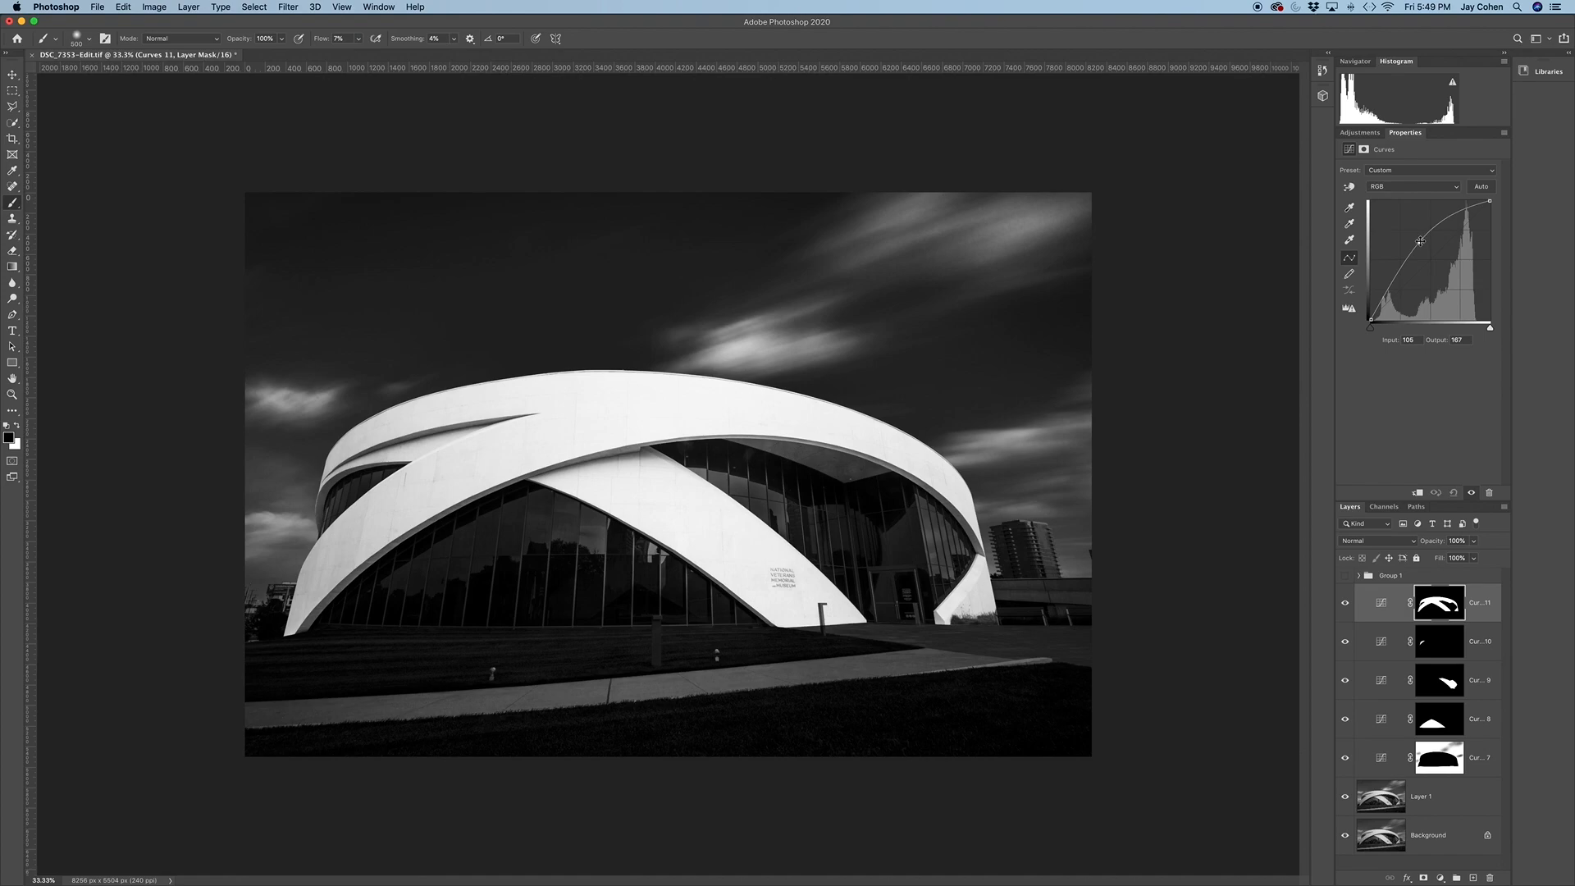
Reselect the white facade and draw a white-to-black reflected gradient from its centre outward on the brightening Curves mask, then compare with the layer hidden
left_click(254, 8)
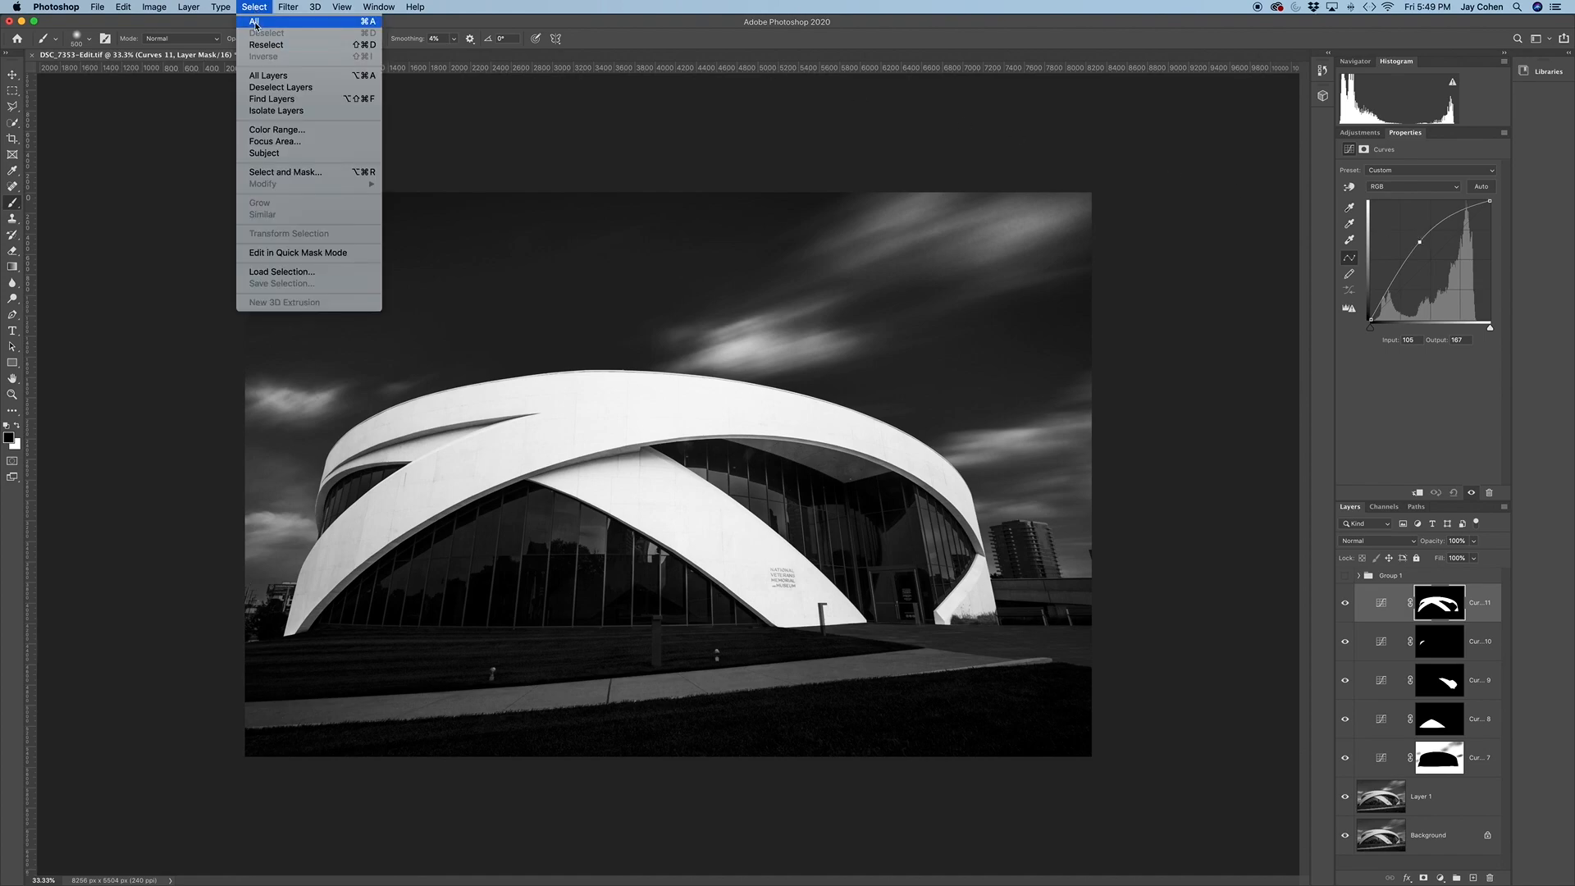
left_click(271, 49)
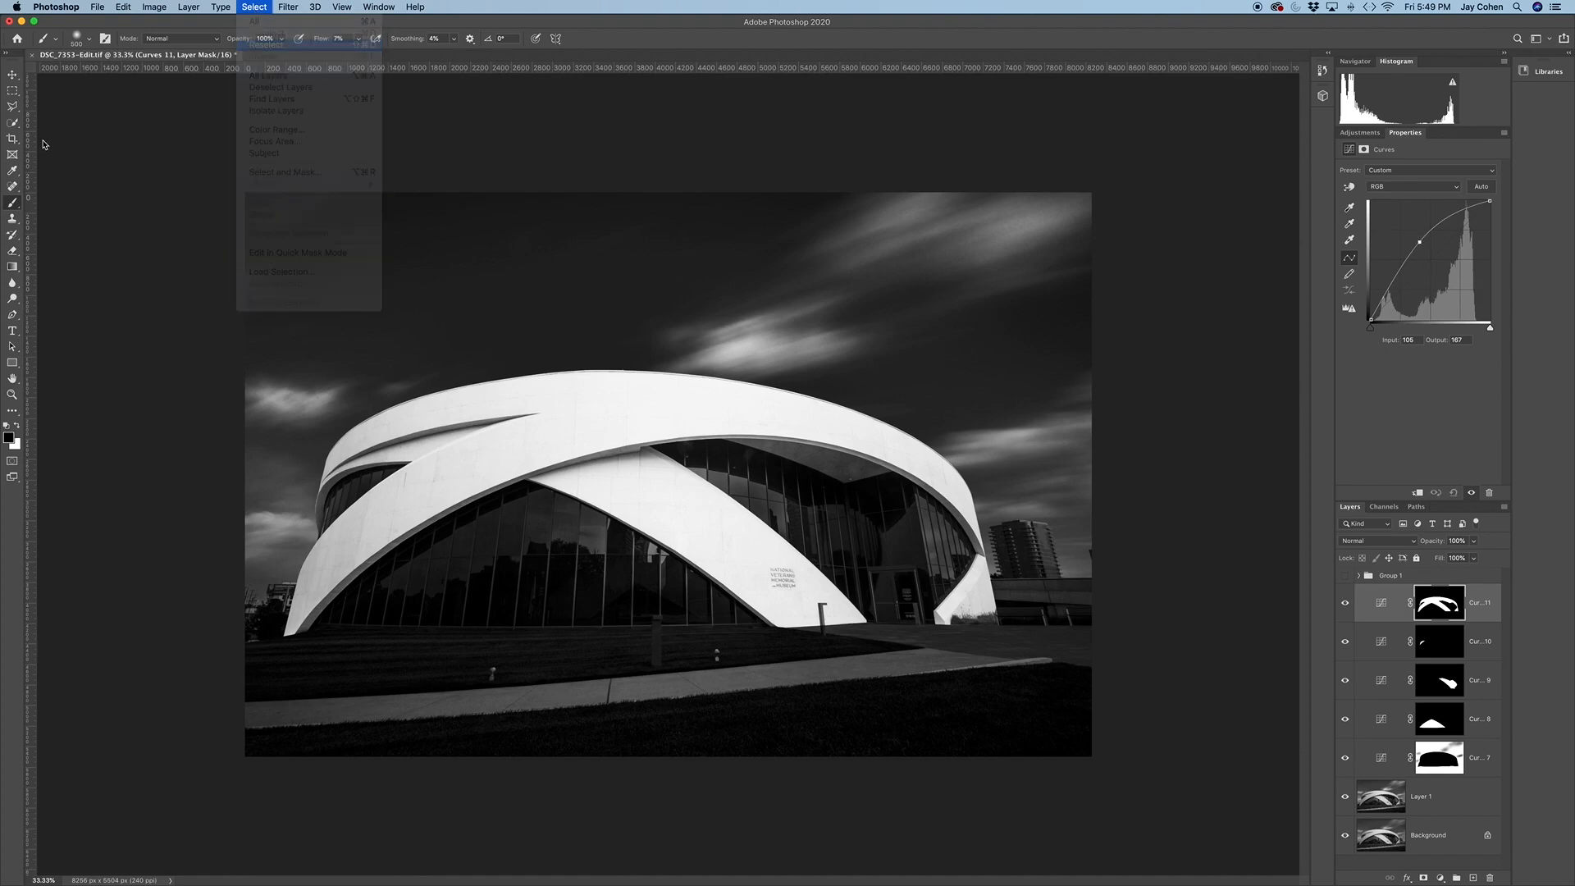
left_click(12, 266)
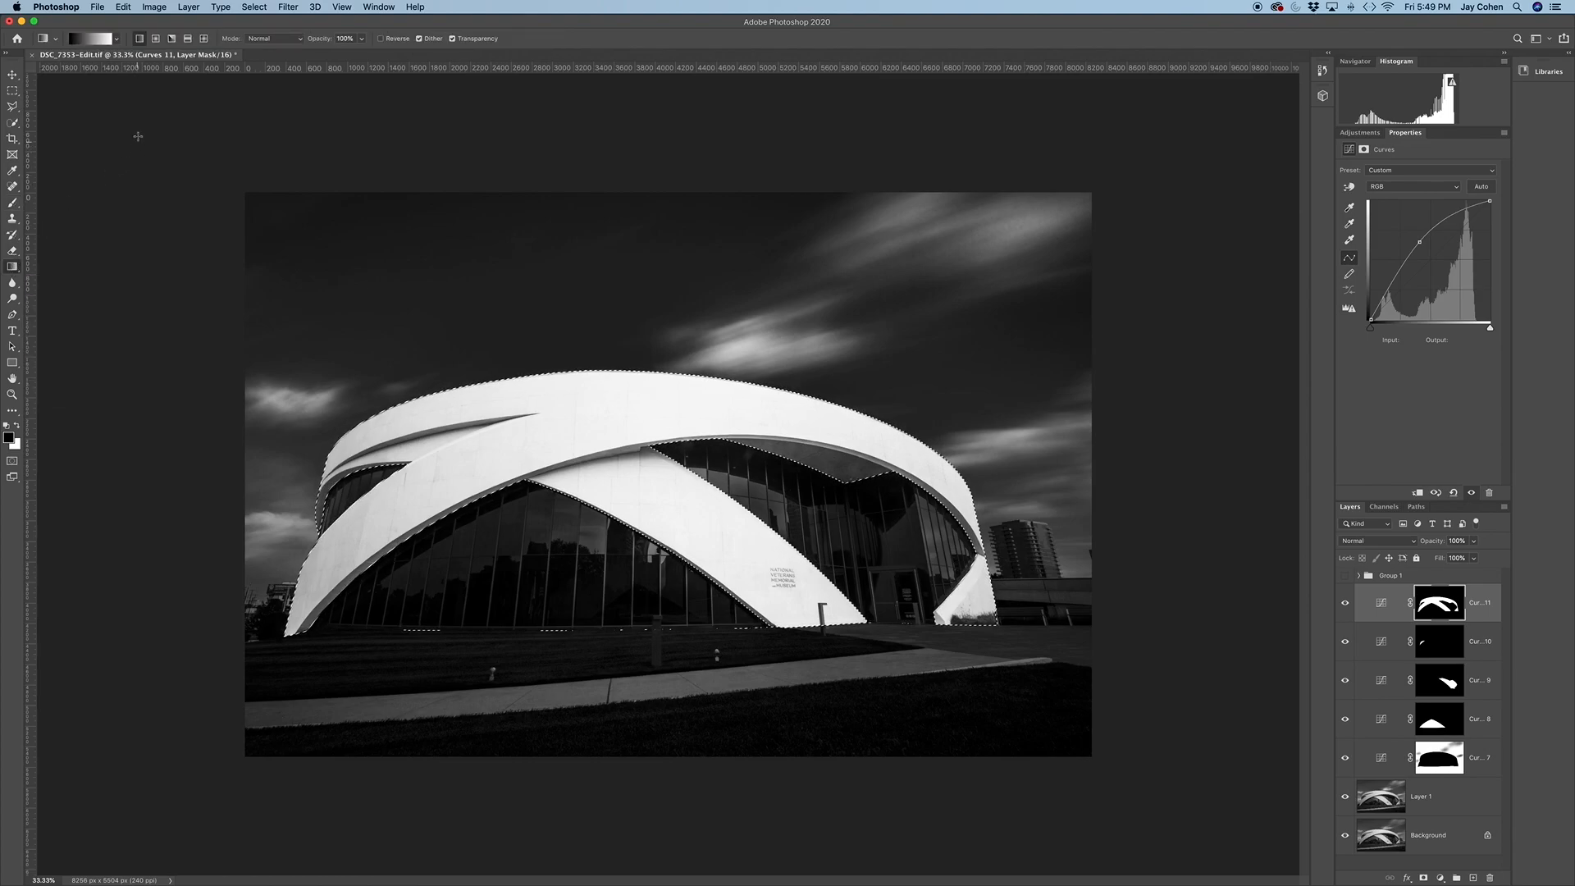
left_click(187, 39)
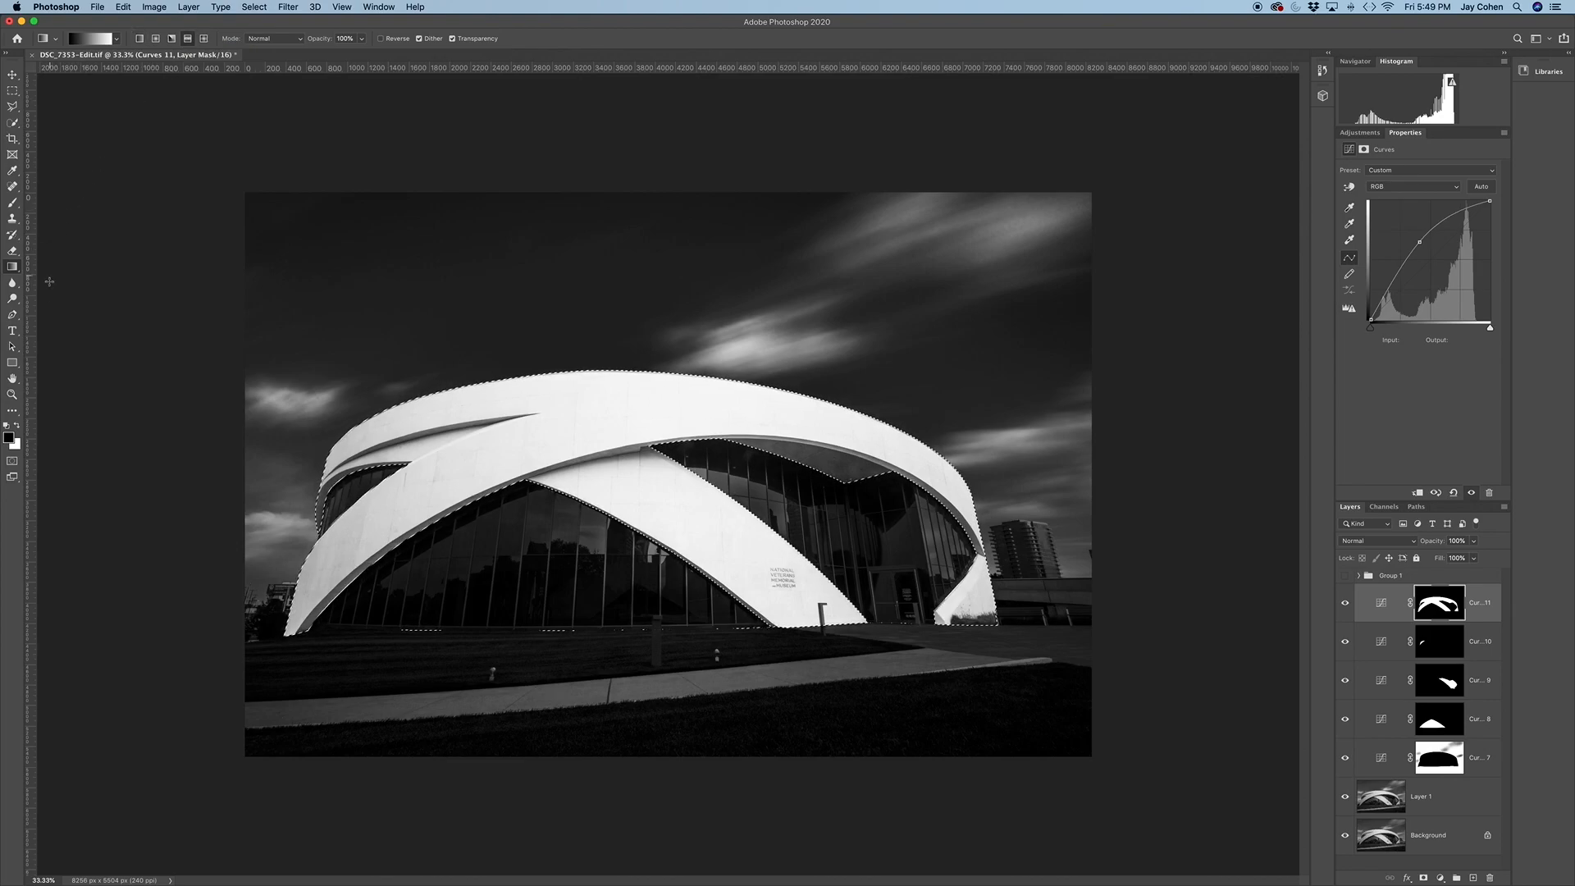
left_click(18, 426)
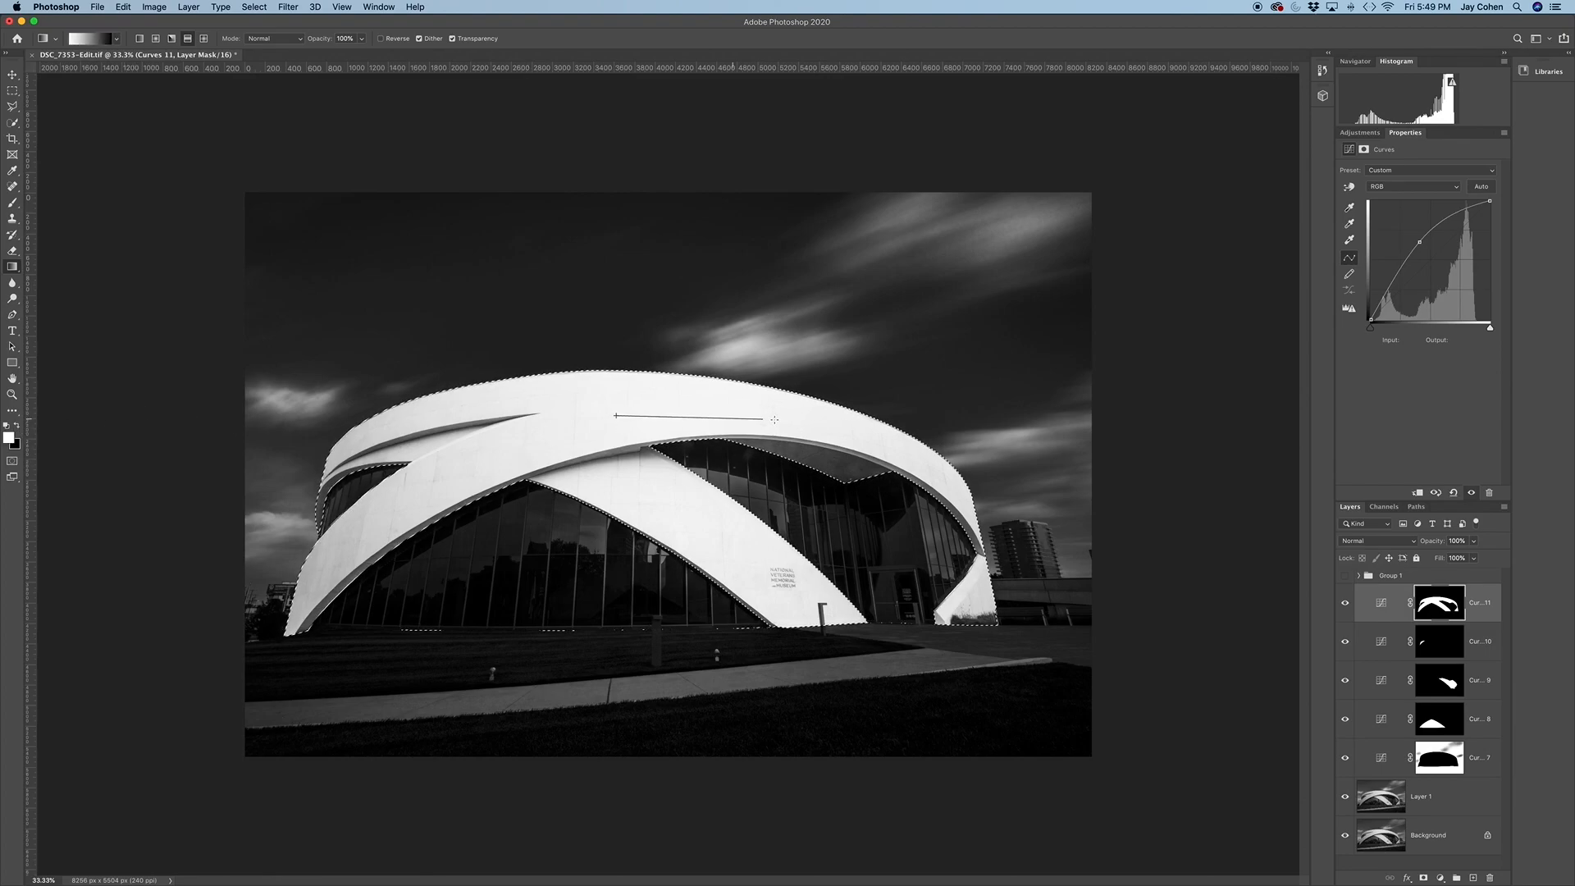
left_click_drag(841, 423, 840, 423)
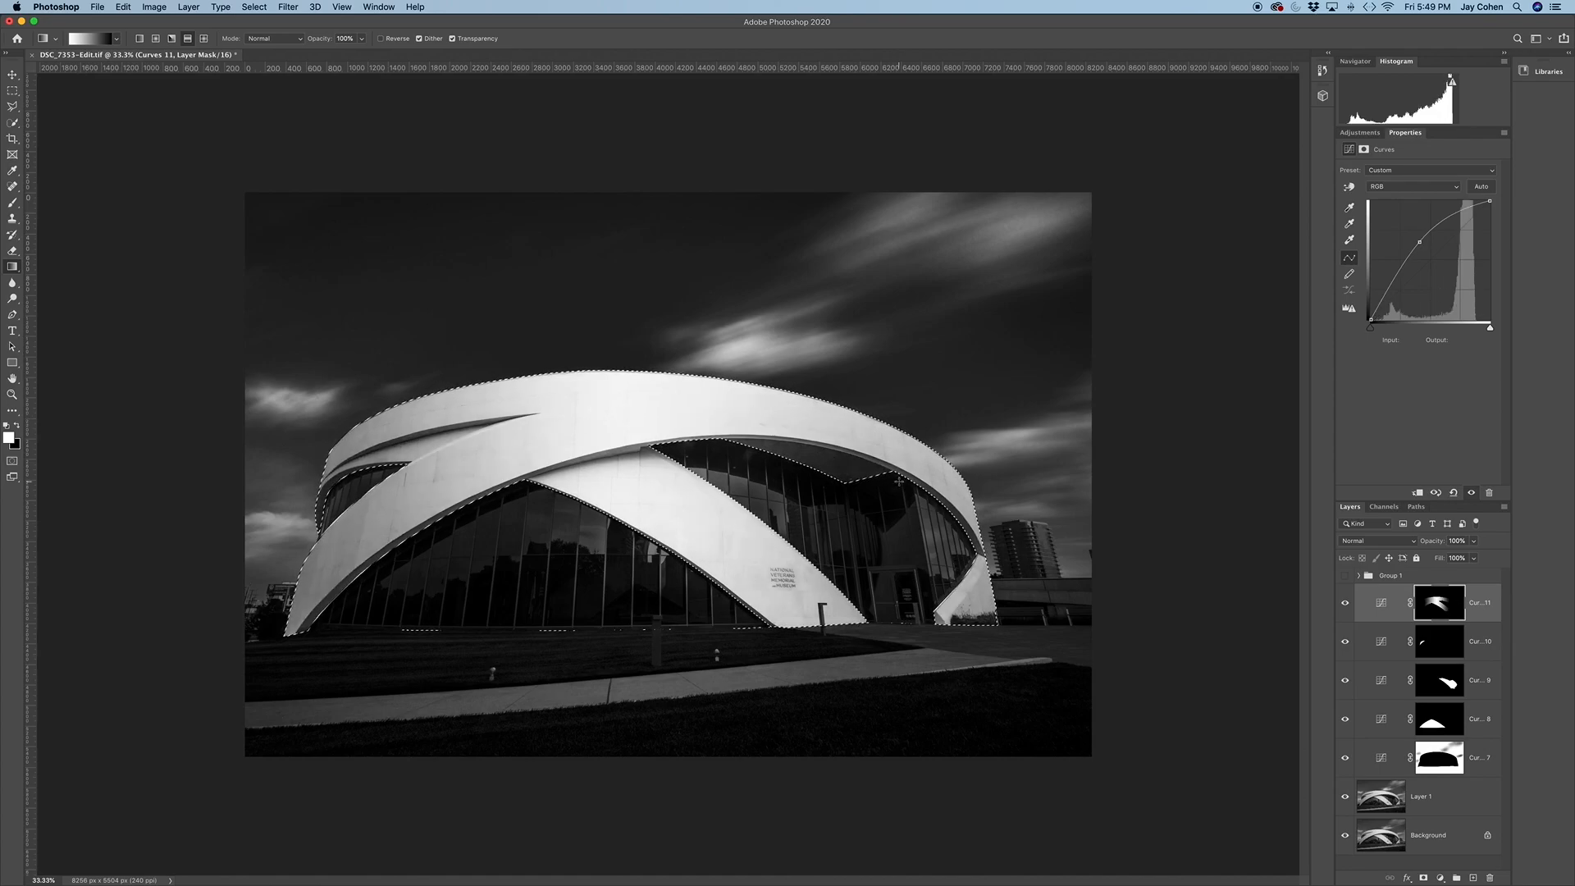
left_click(1346, 604)
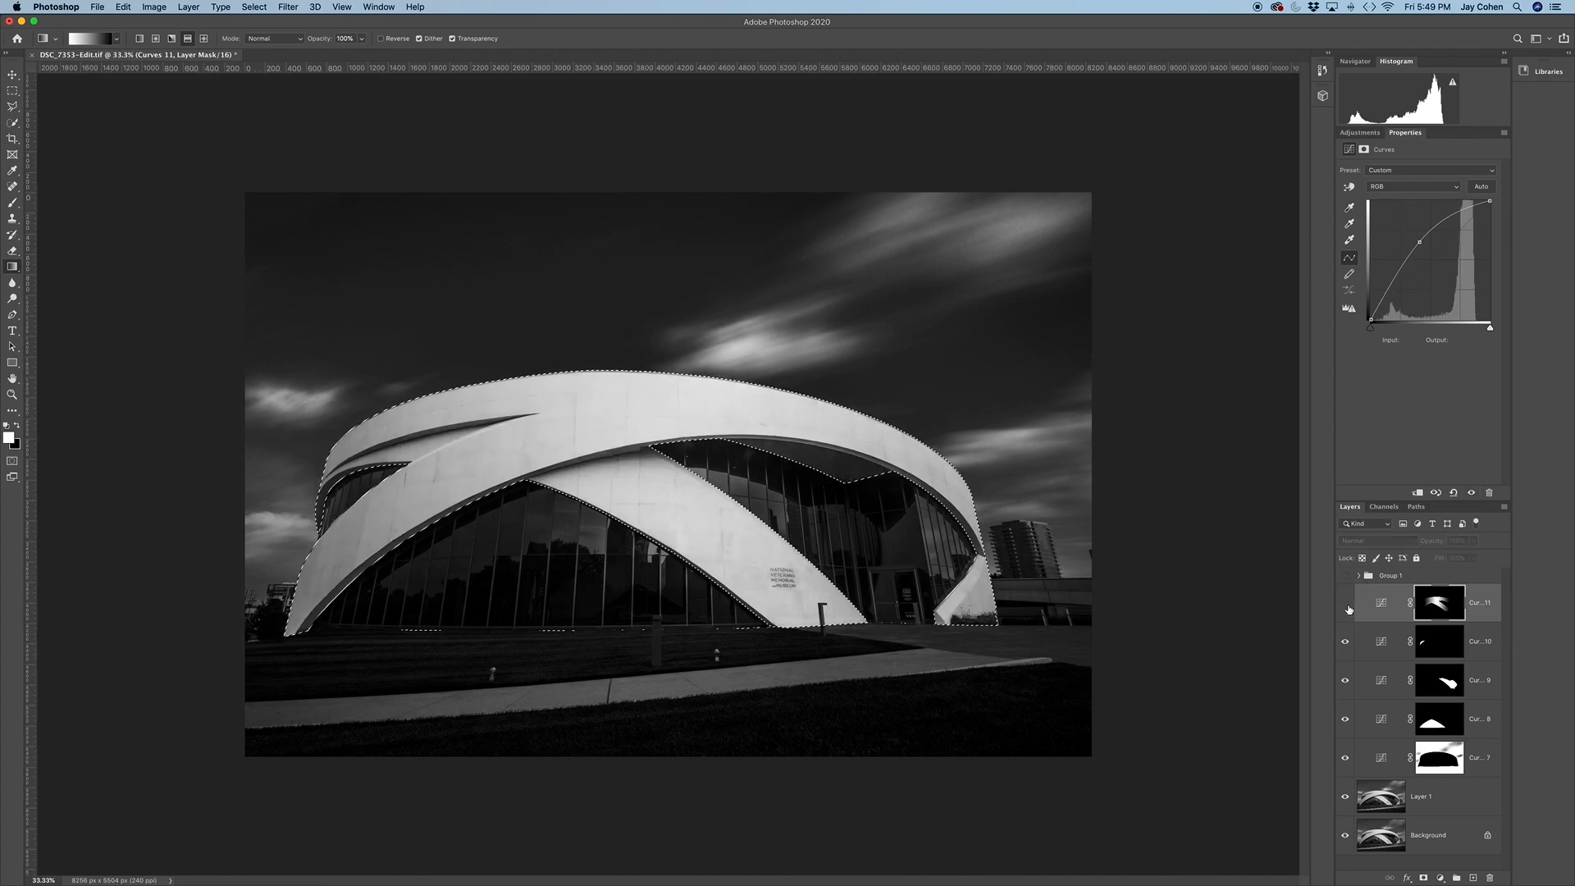
left_click(1346, 604)
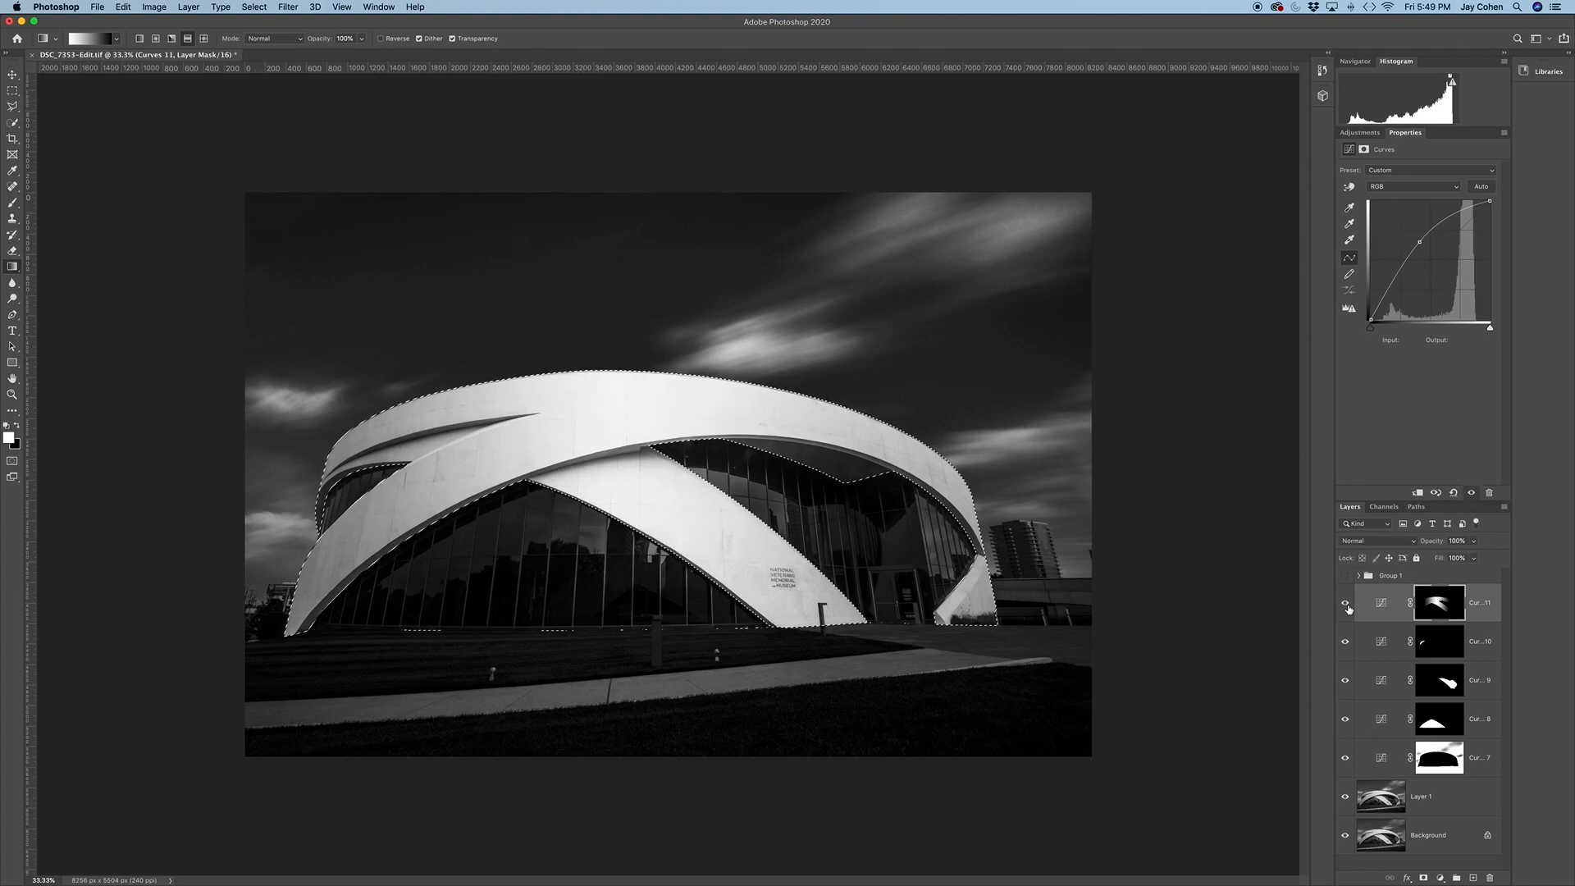
Add another Curves adjustment to the selected white facade and darken it with a point at input 162, output 79
left_click(1359, 132)
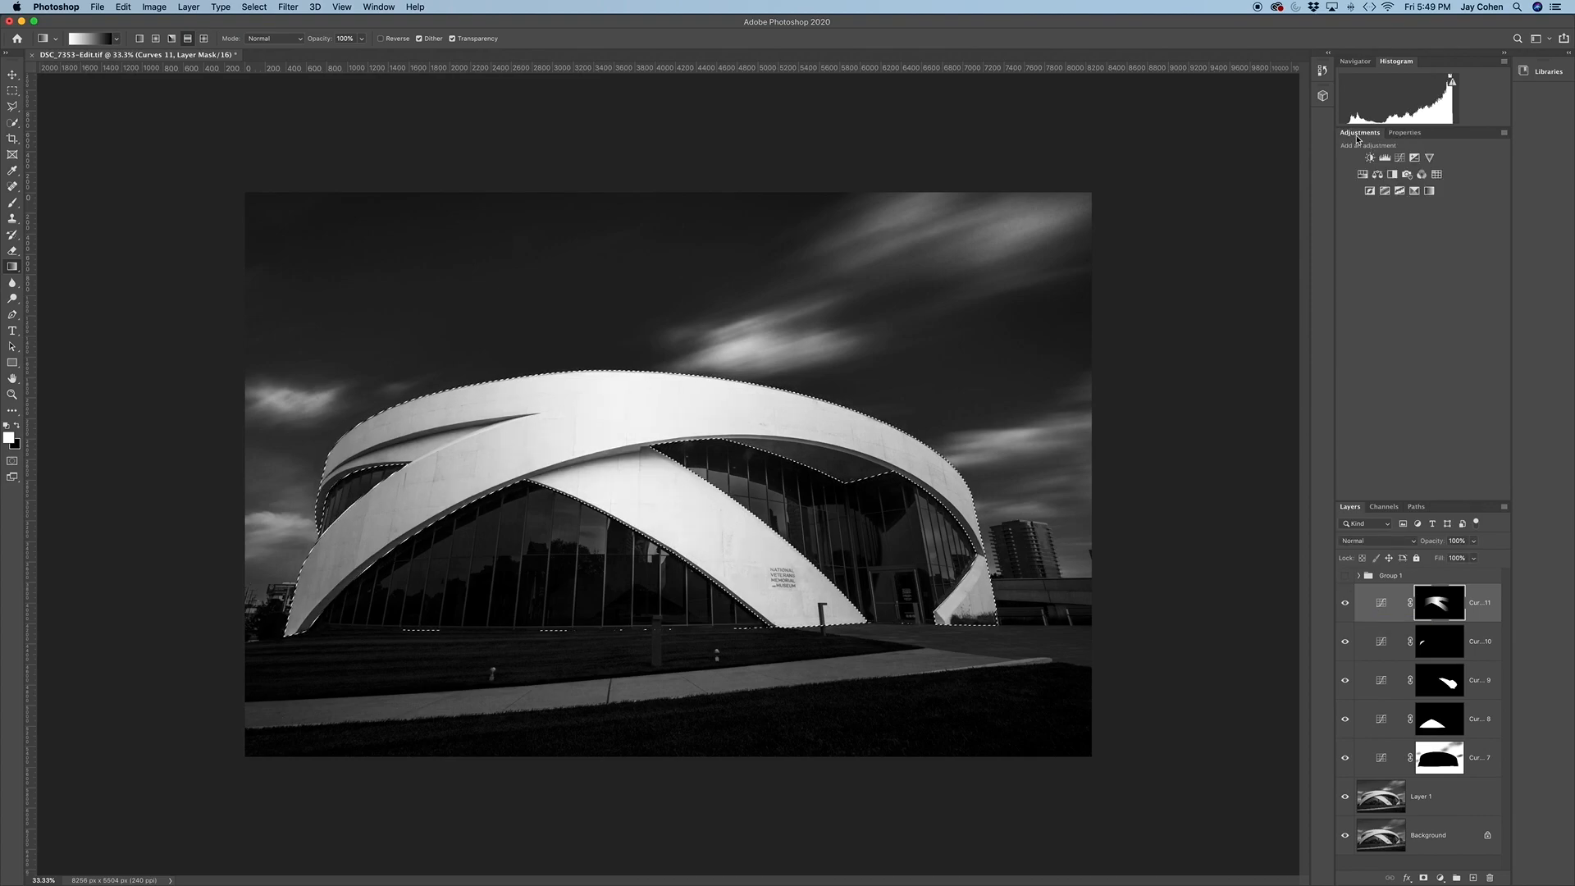
left_click(1401, 160)
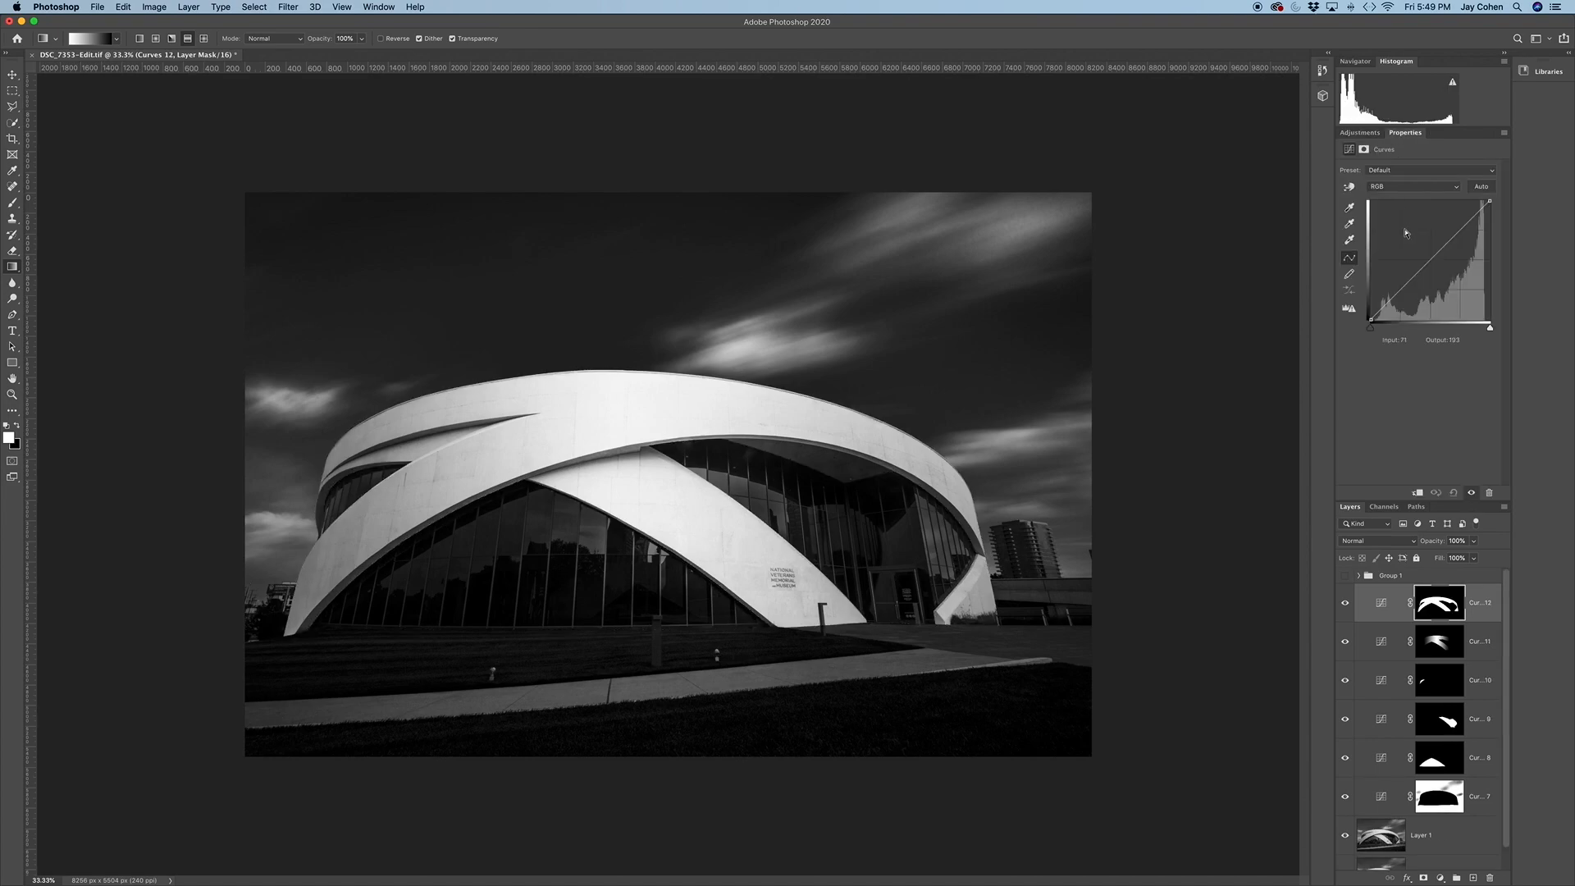
left_click_drag(1432, 253, 1447, 282)
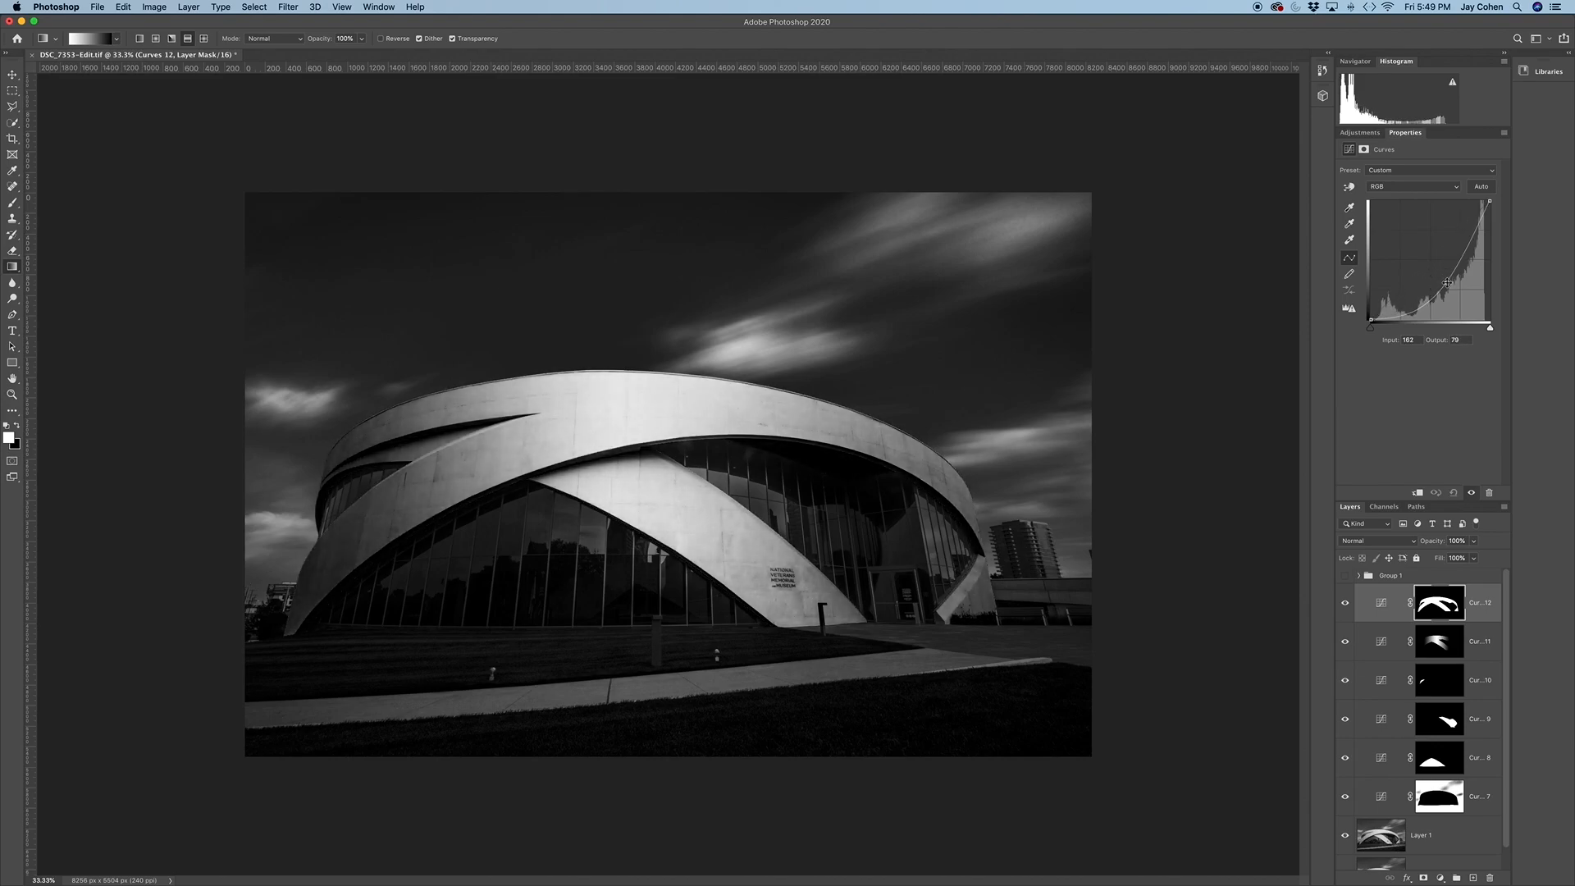
Reselect the white facade and draw a black-to-white reflected gradient from its centre outward on the darkening Curves mask
left_click(253, 7)
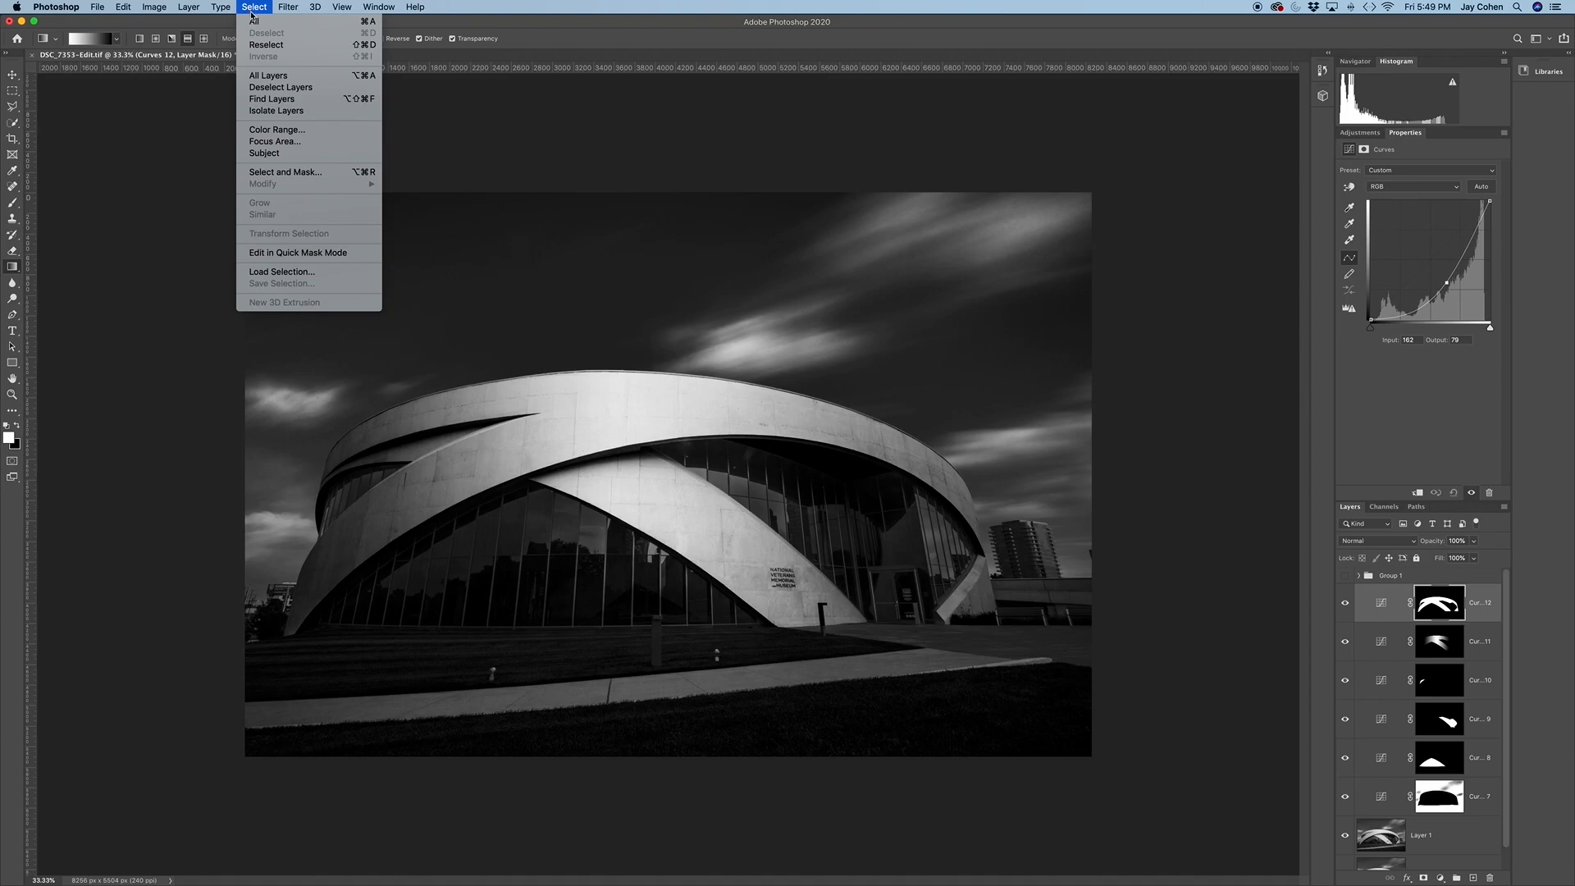
left_click(270, 52)
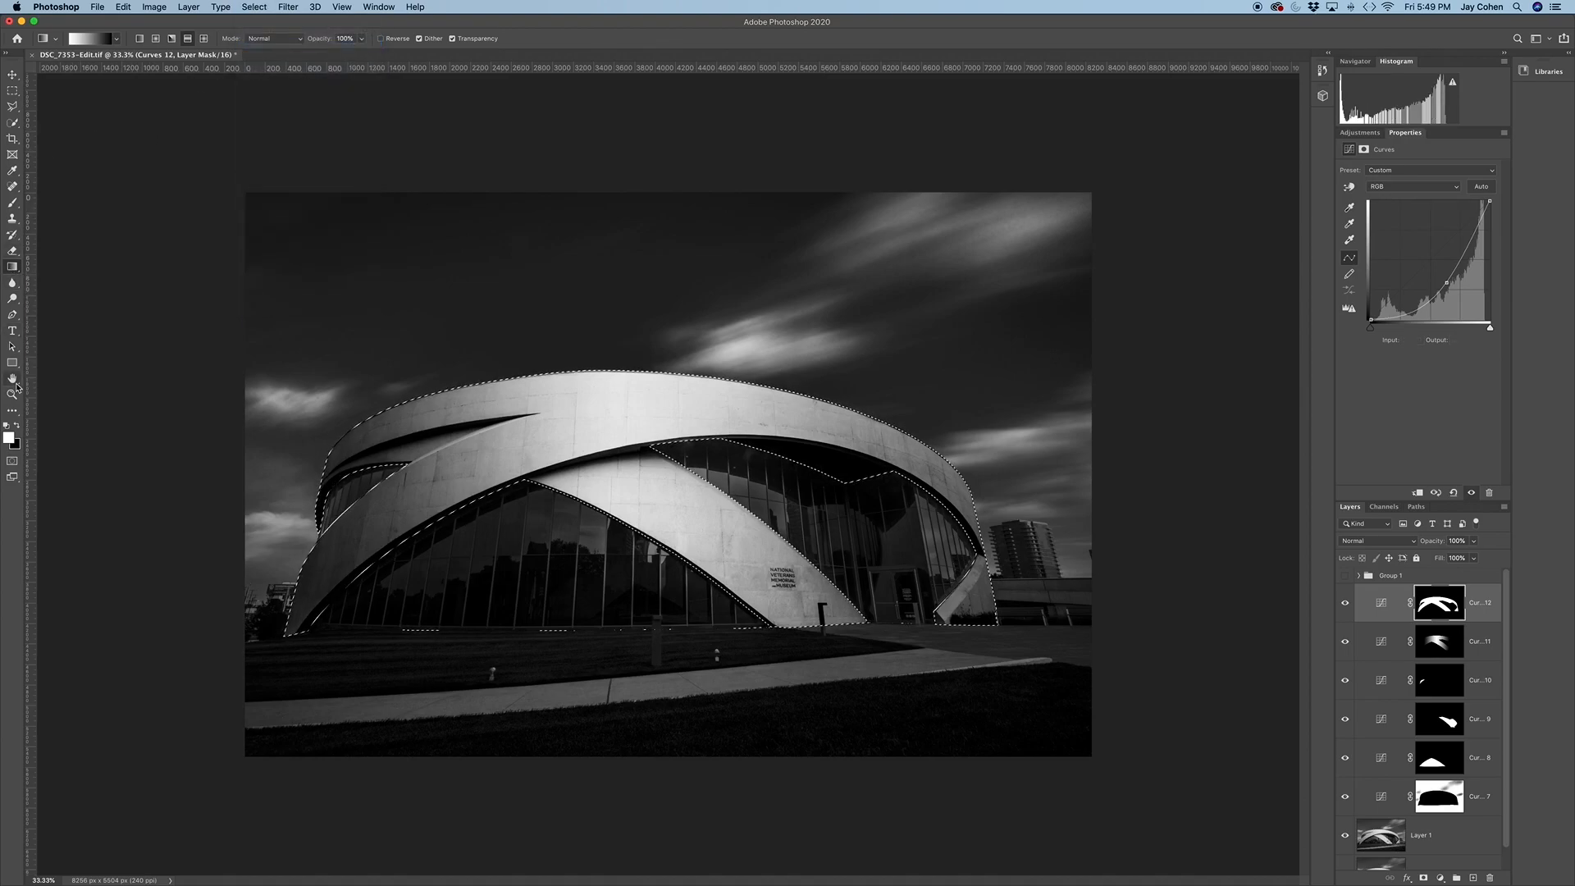
left_click(17, 426)
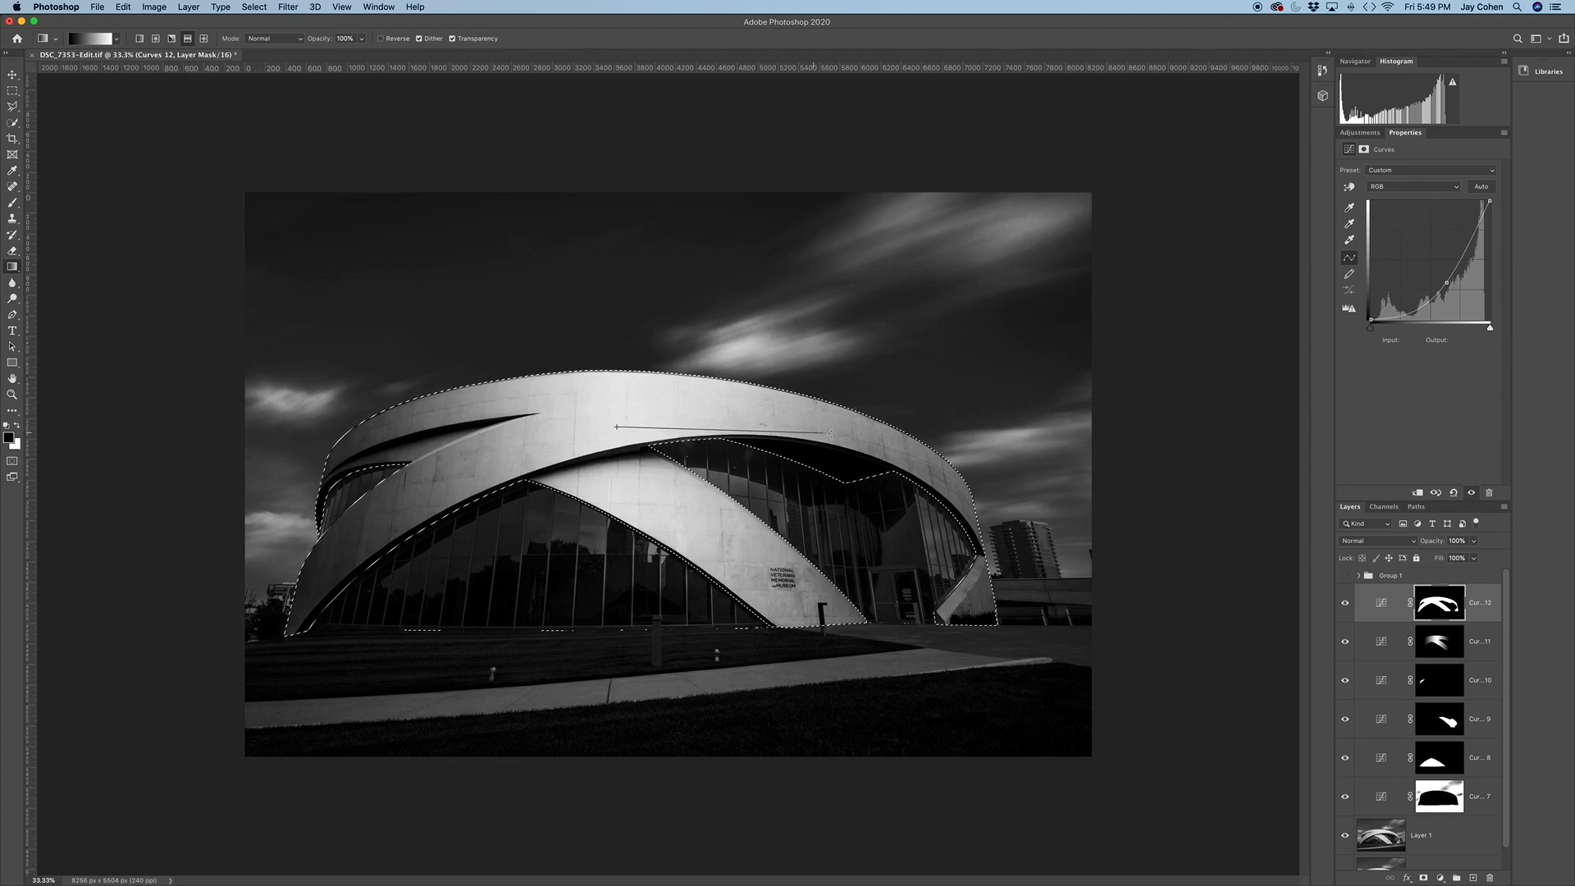
left_click_drag(865, 437, 866, 437)
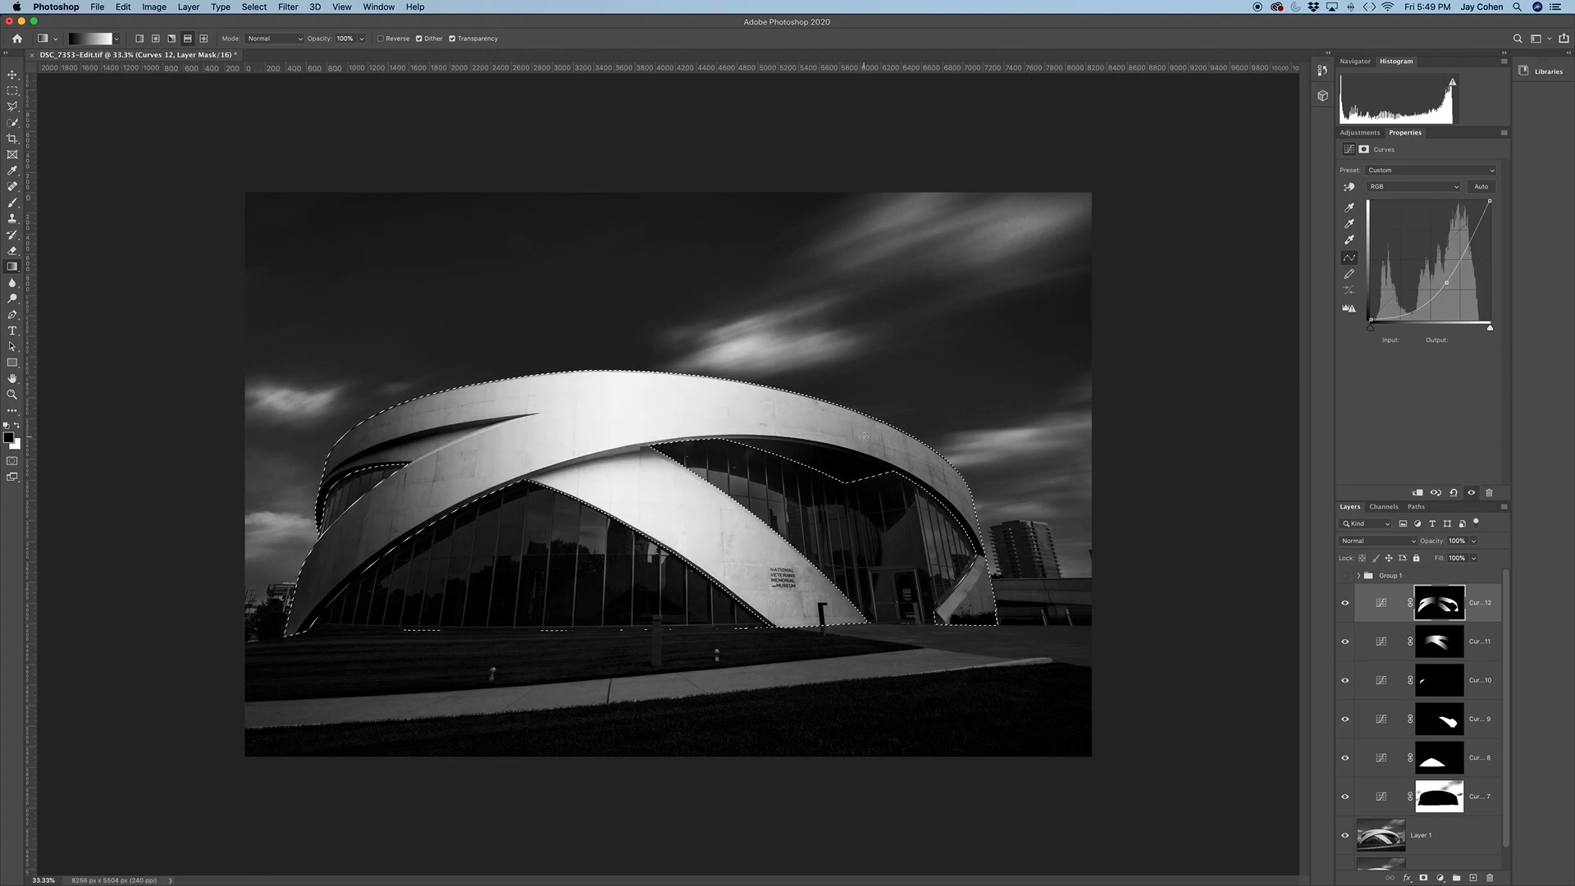
Clear the selection, and hide and reshow the two facade Curves layers to compare the building's shading
left_click(1344, 603)
left_click_drag(1347, 647, 1346, 646)
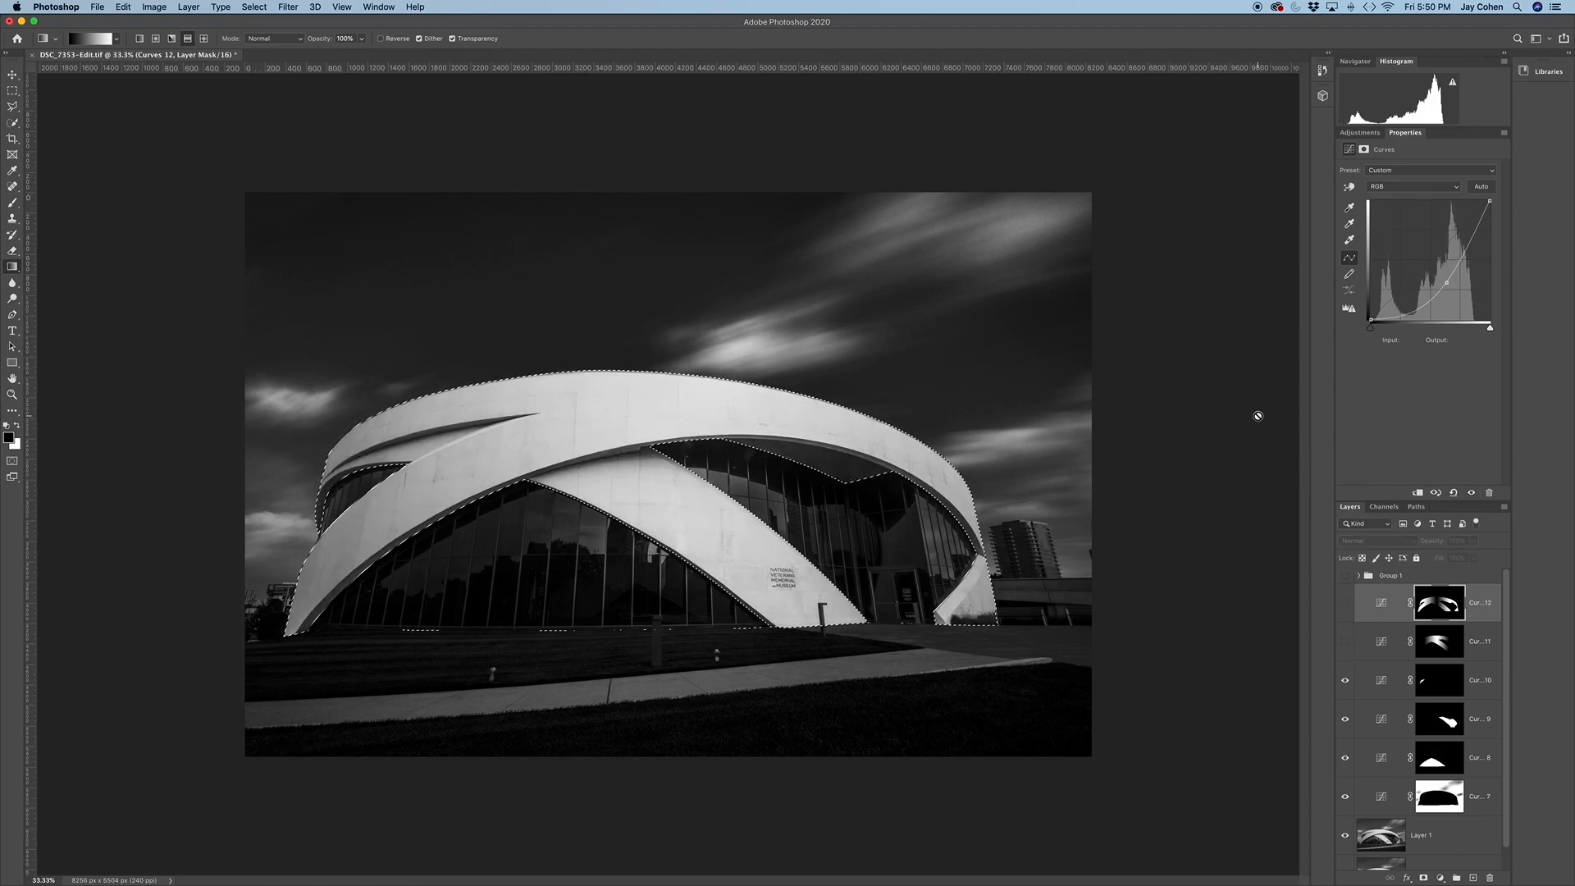
key("super+d")
left_click_drag(1345, 645, 1345, 606)
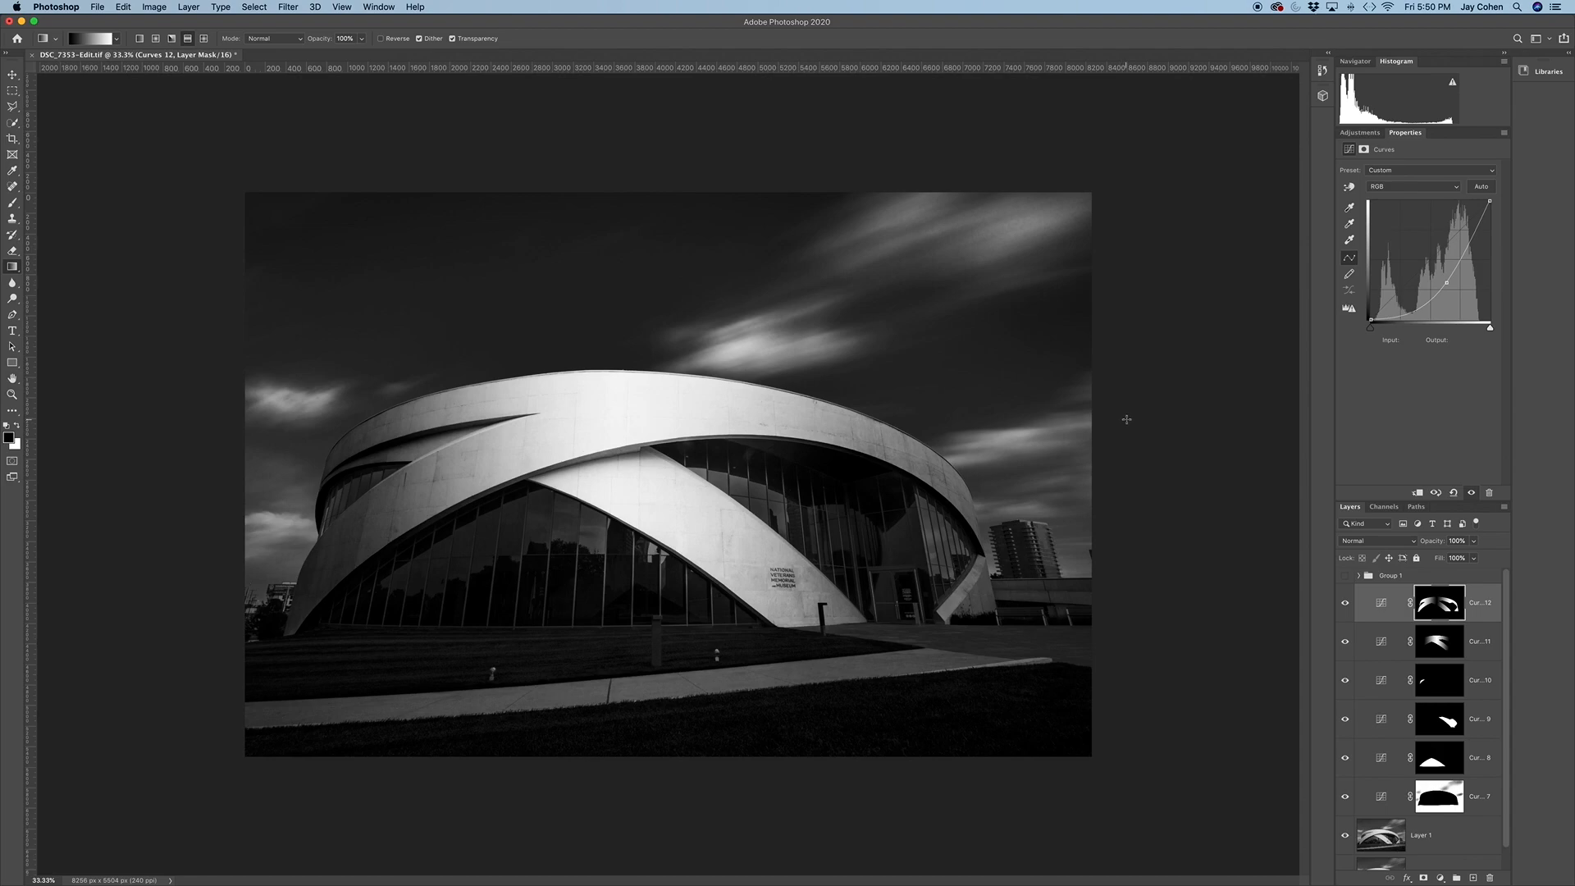
Load the saved "sky" channel as a new selection and add a Curves adjustment that slightly darkens its lower midtones
key("alt+super+l")
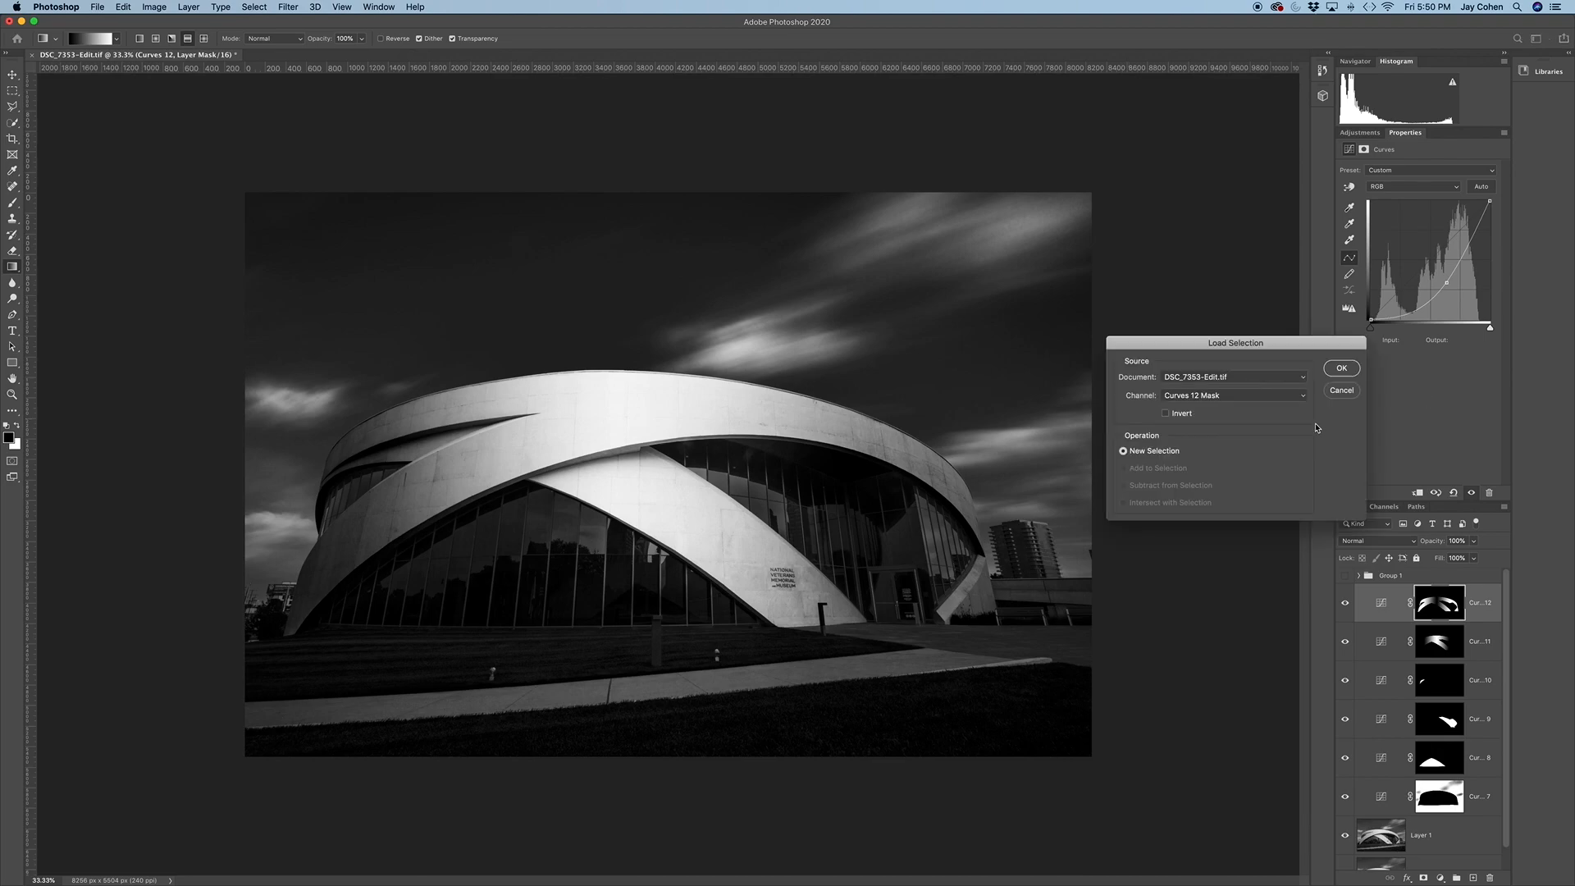
left_click(1230, 397)
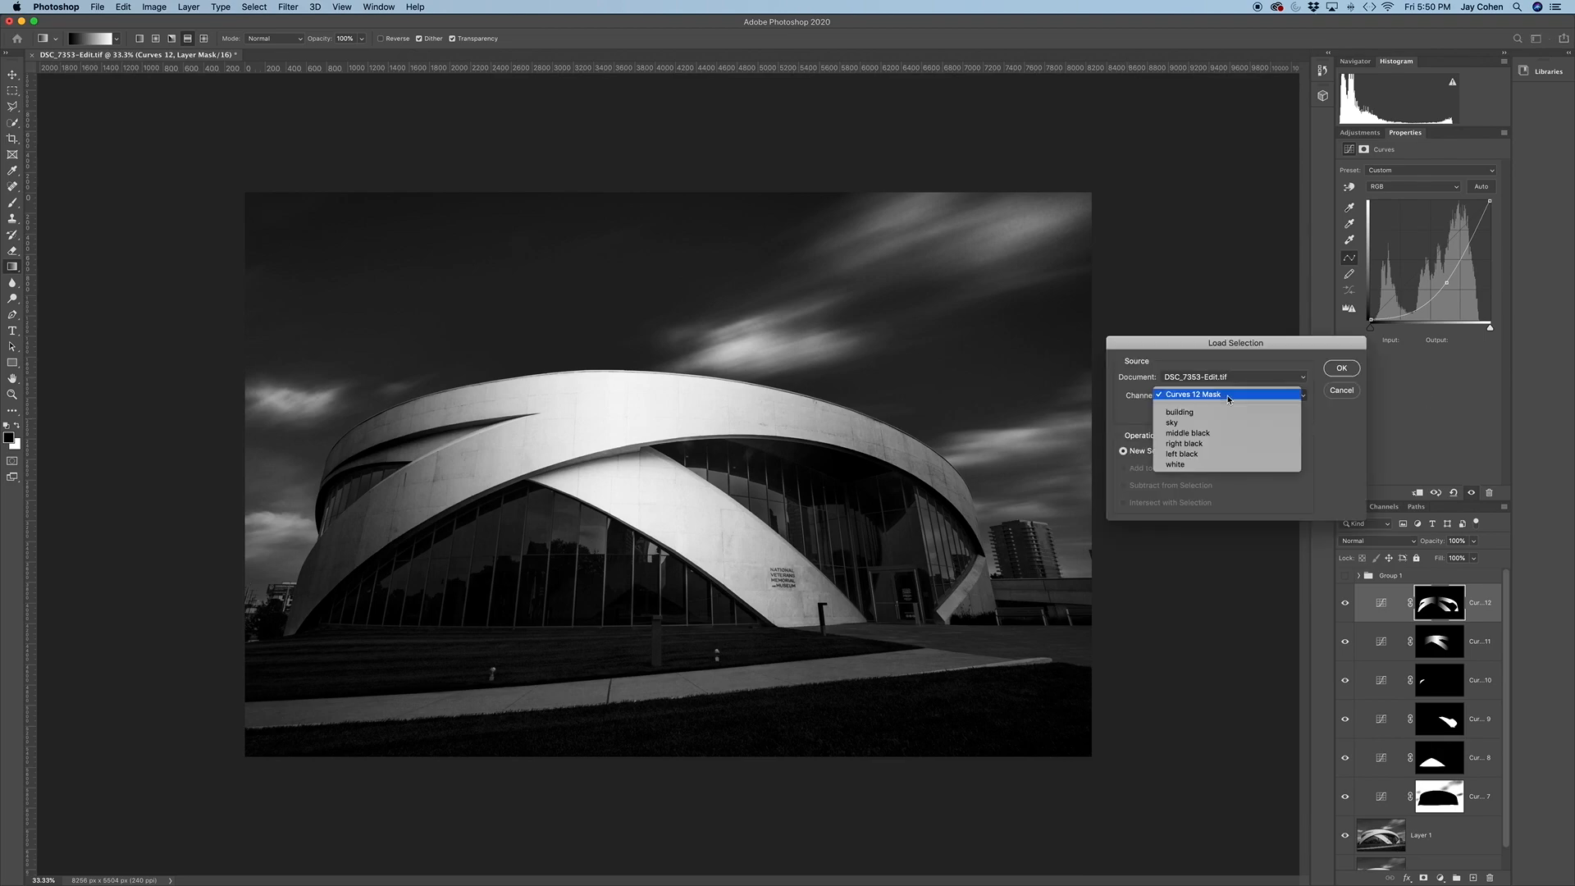
left_click(1189, 422)
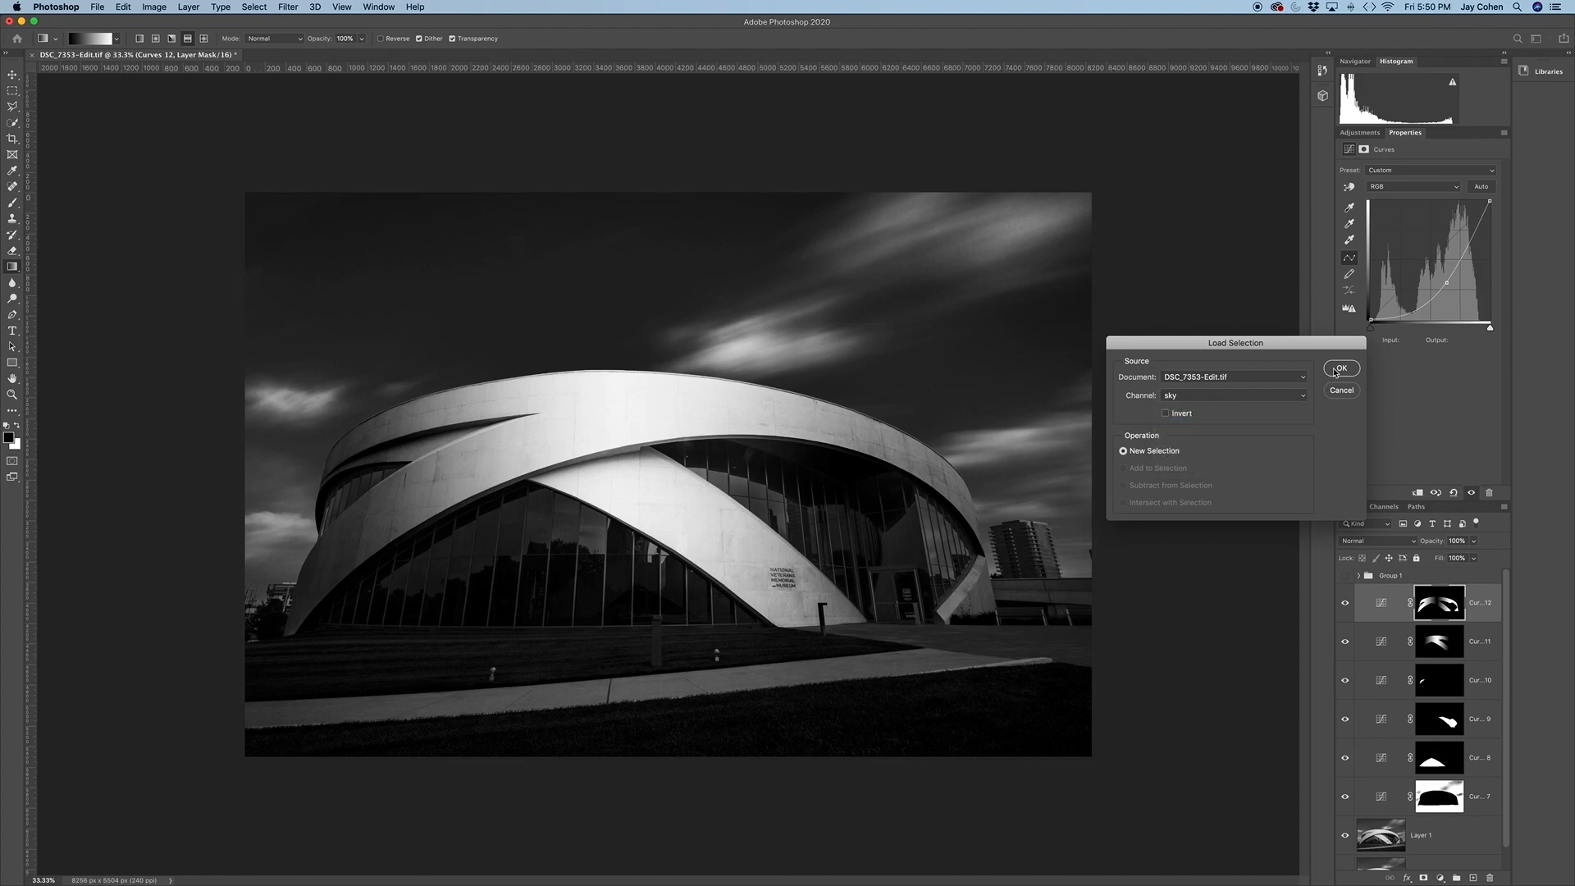
left_click(1339, 372)
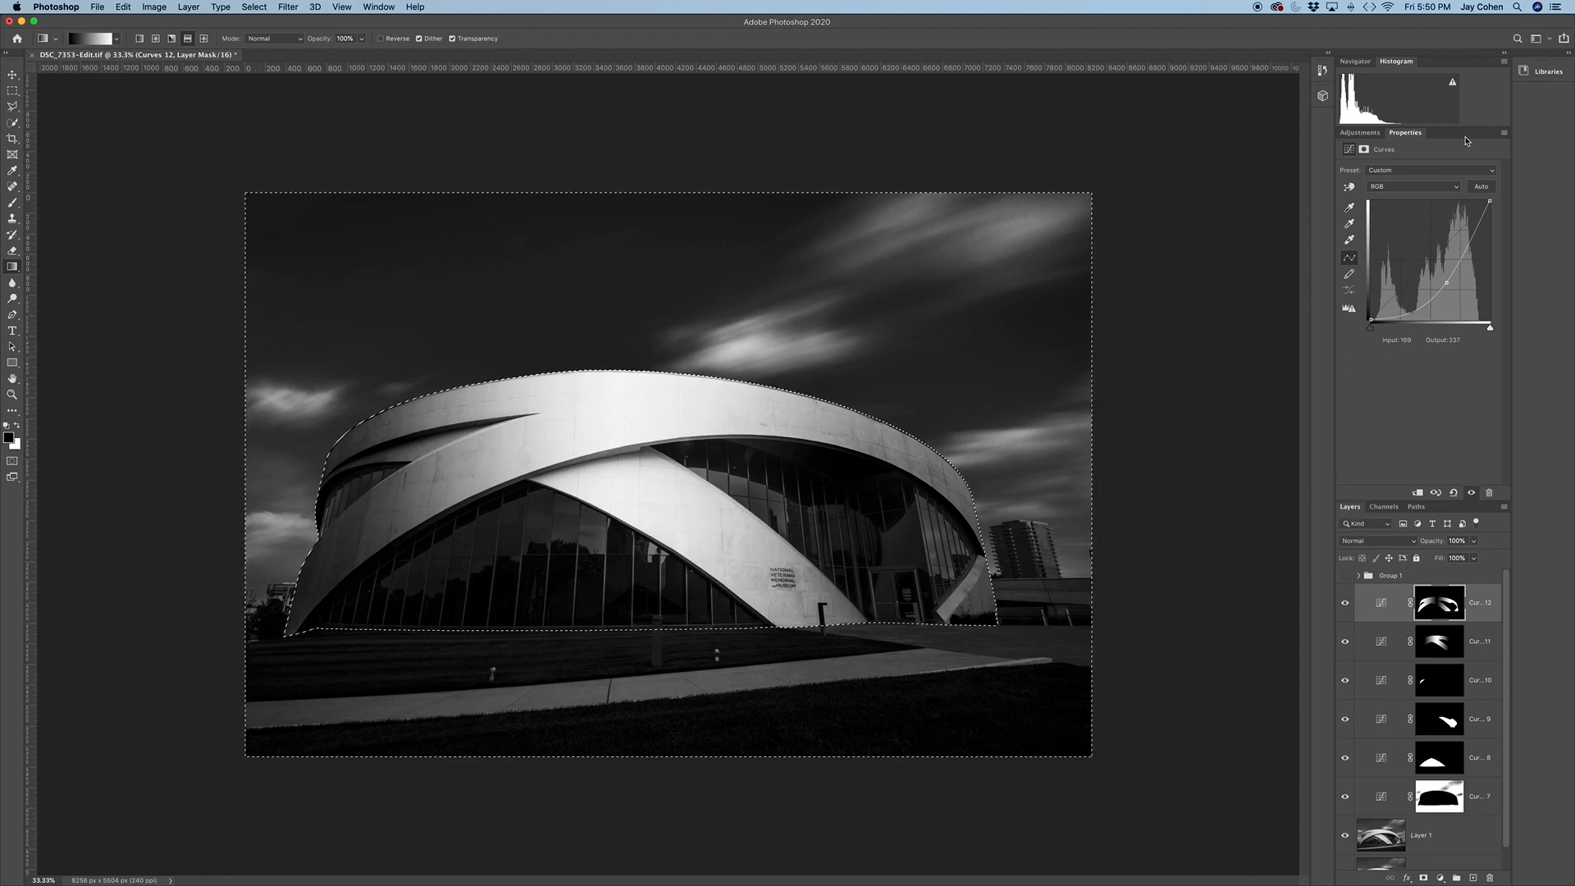
left_click(1365, 137)
left_click(1378, 162)
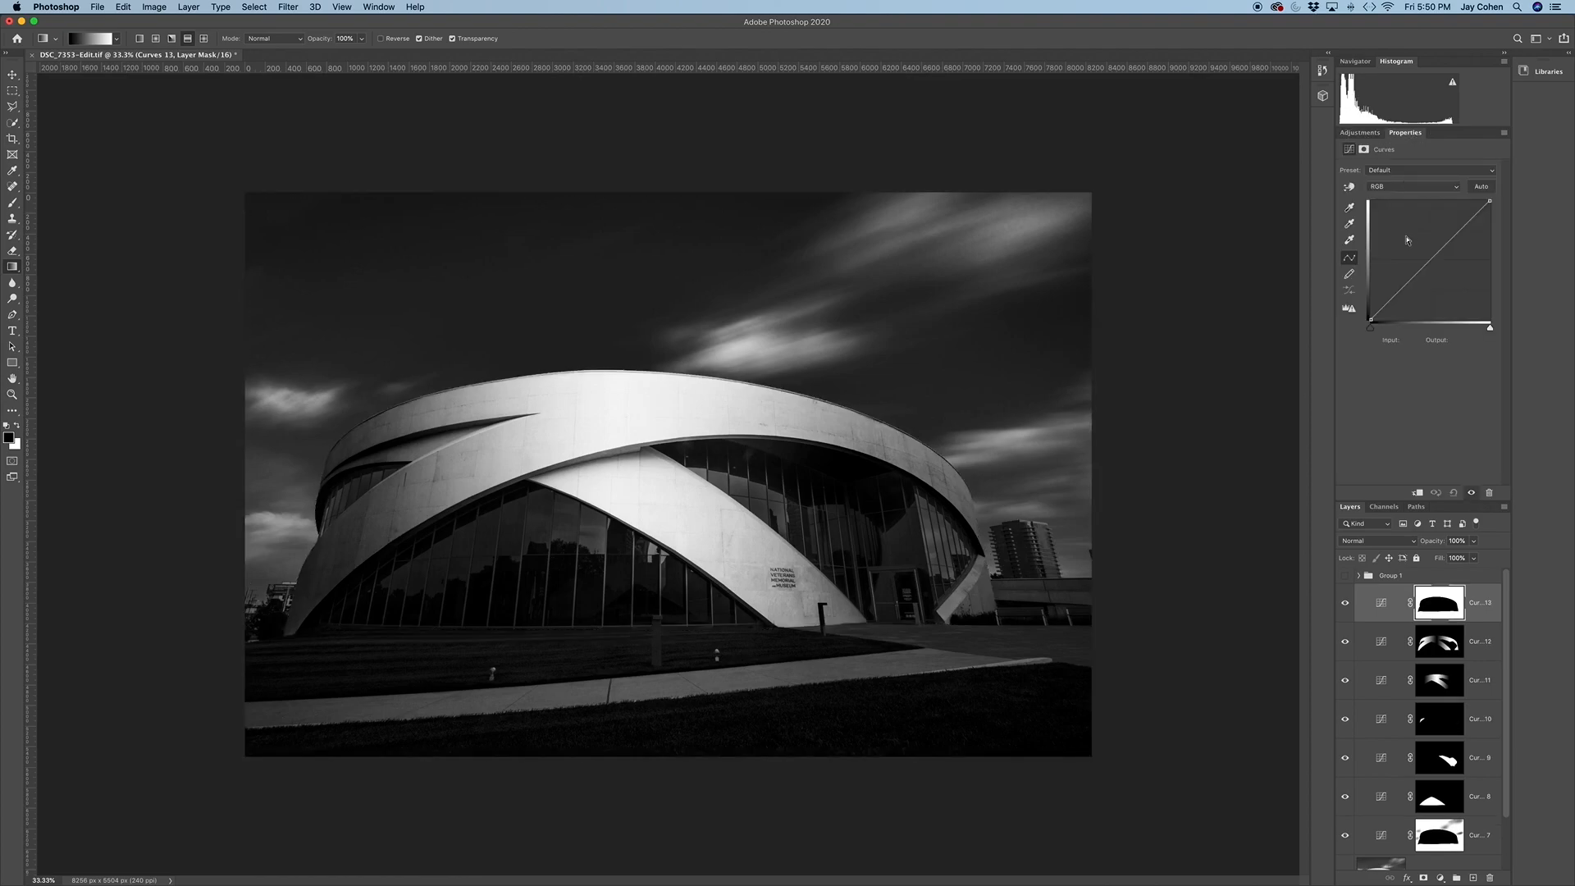
left_click(1409, 288)
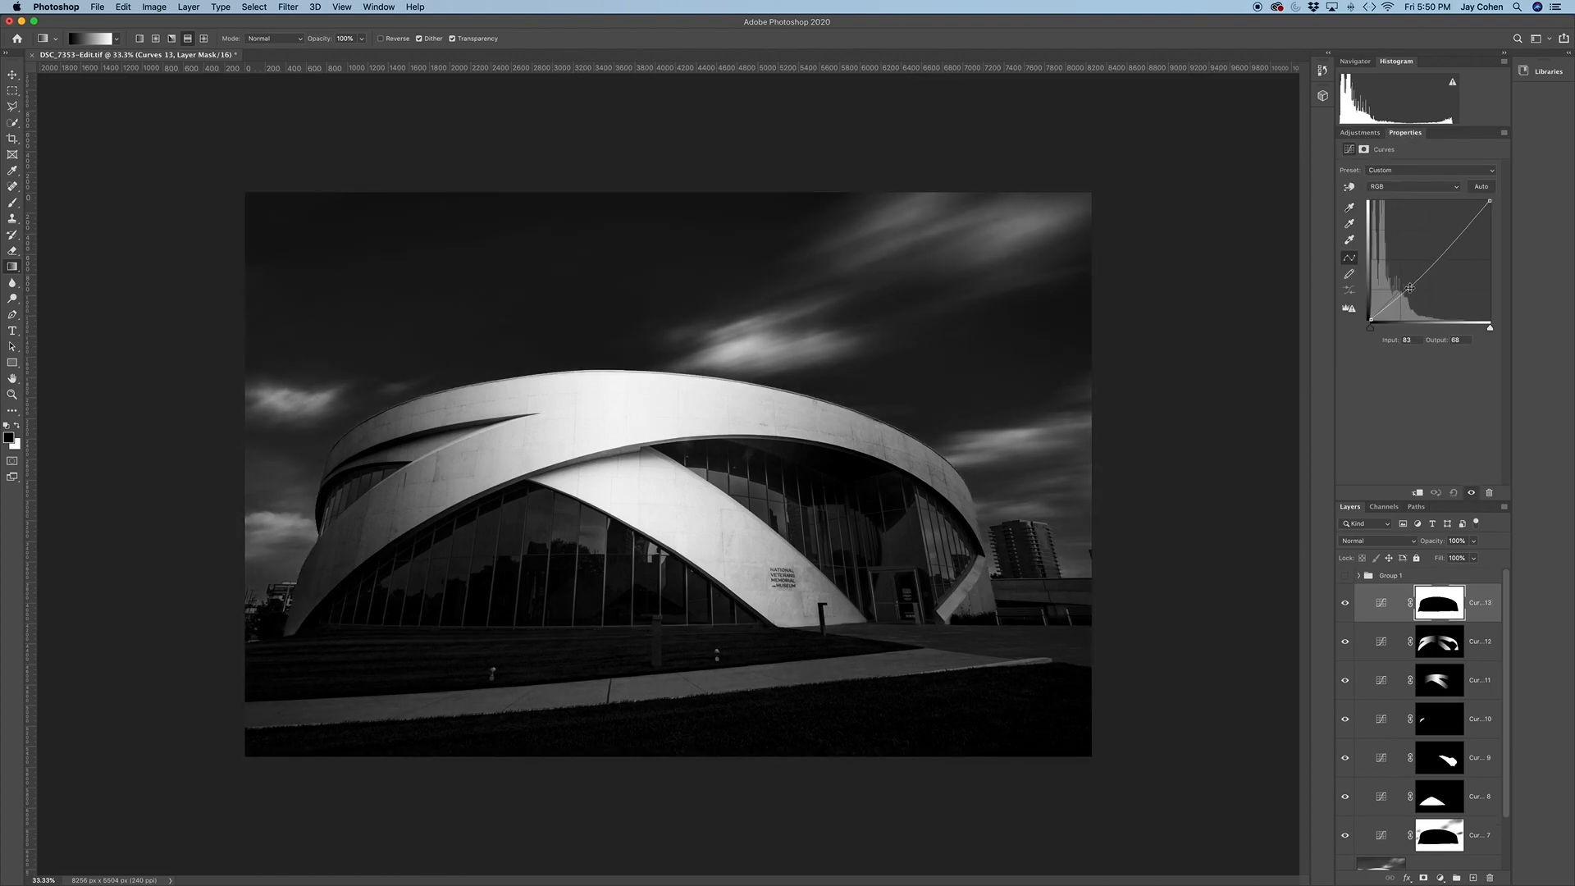
left_click_drag(1409, 289, 1409, 290)
Reselect the sky area, draw a white-to-black linear gradient upward from below the photo on the new Curves mask, and clear the selection
left_click(251, 8)
left_click(255, 46)
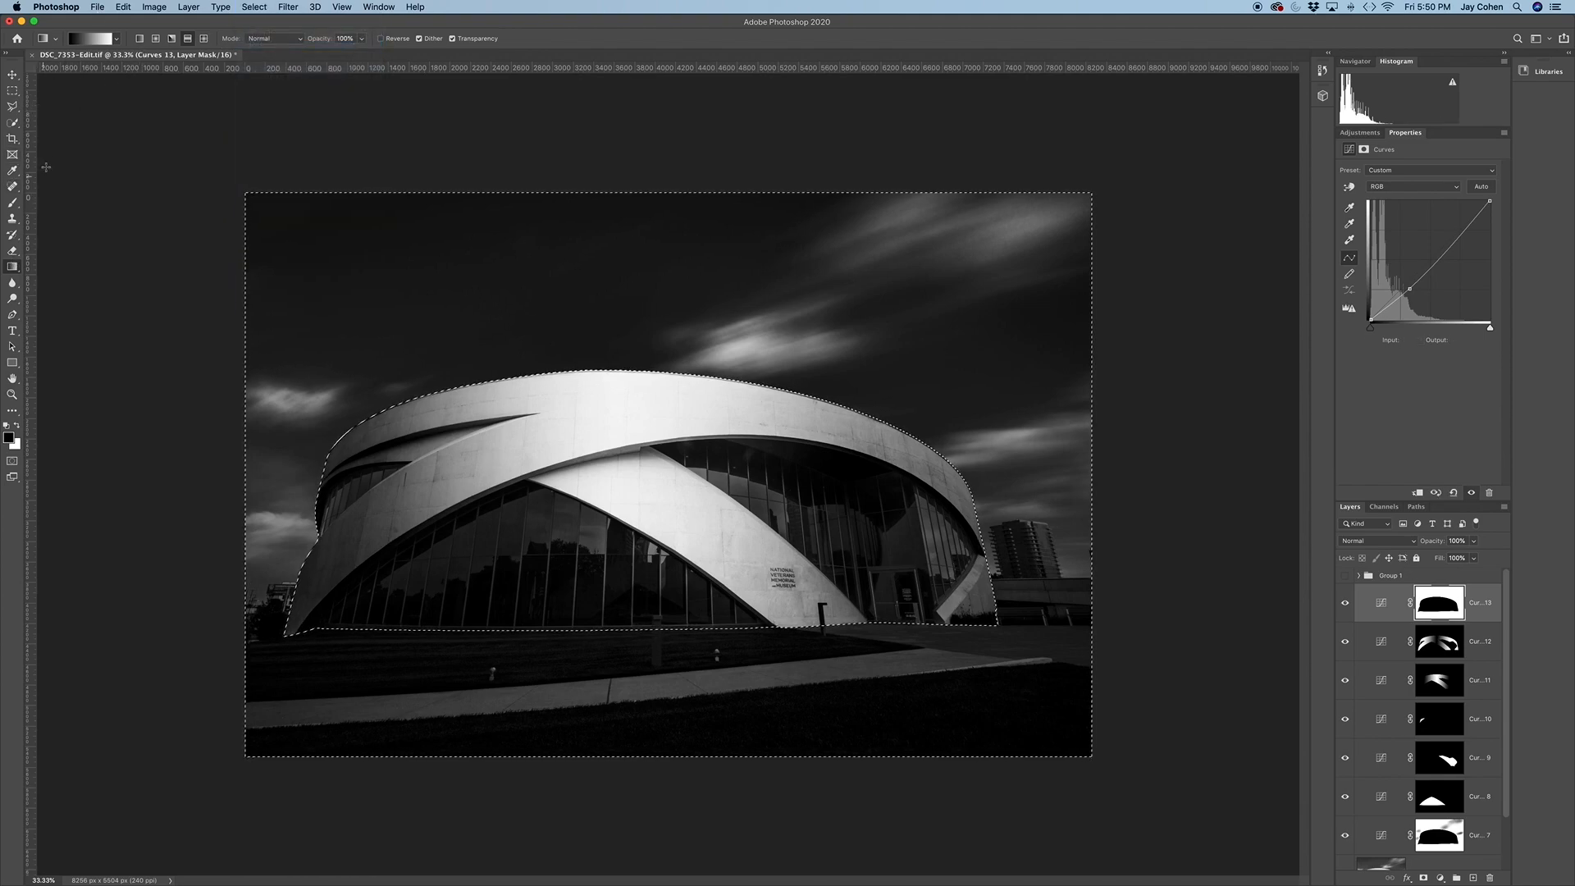
left_click(140, 39)
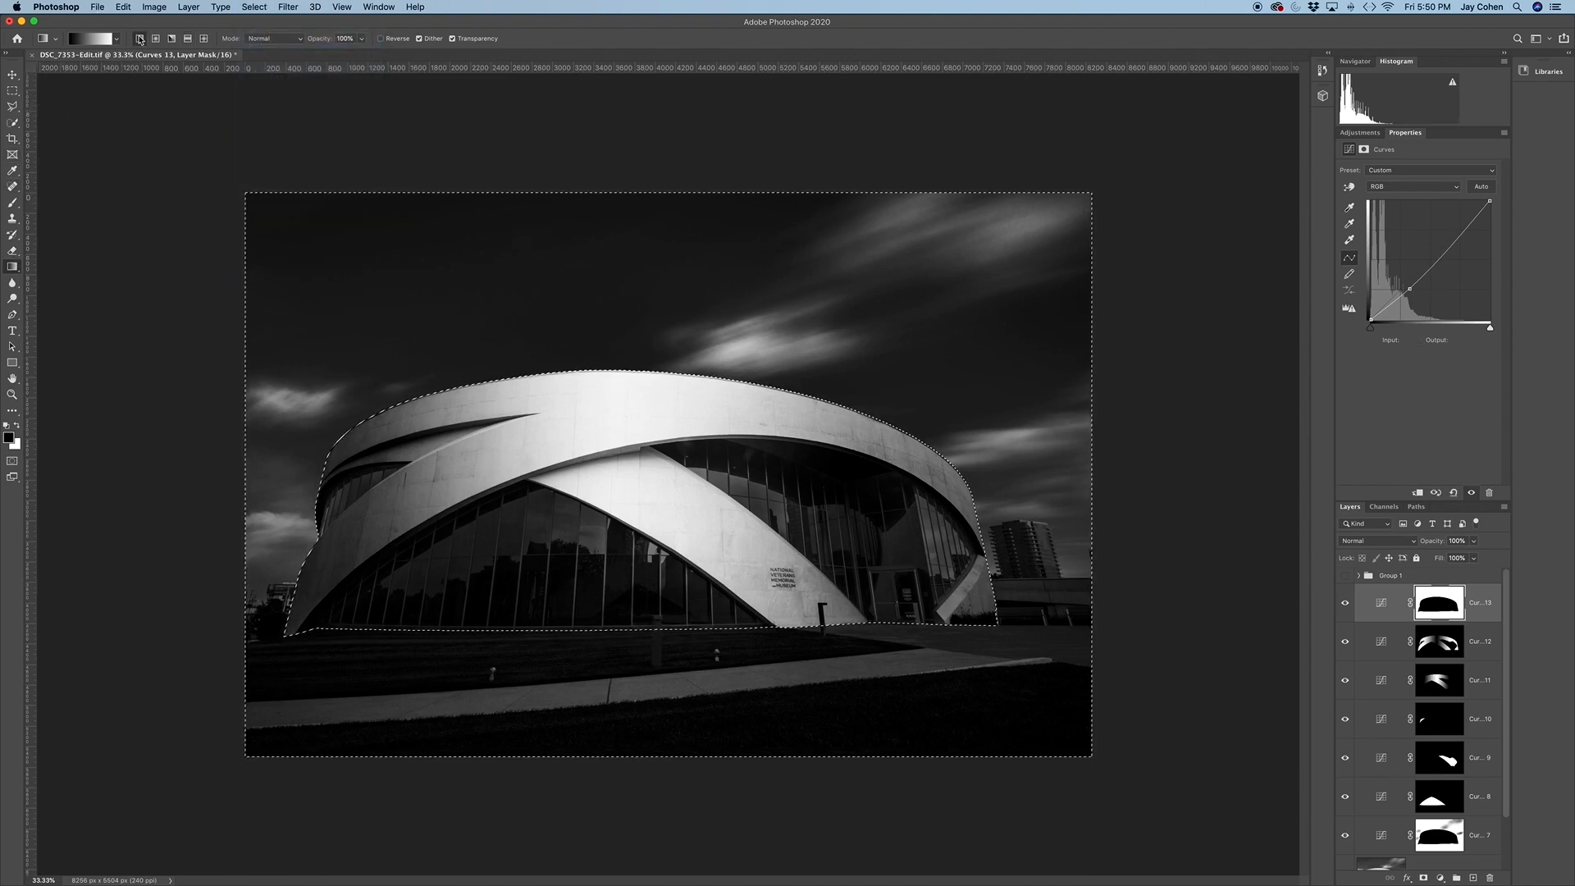
left_click(20, 427)
left_click_drag(480, 774, 495, 457)
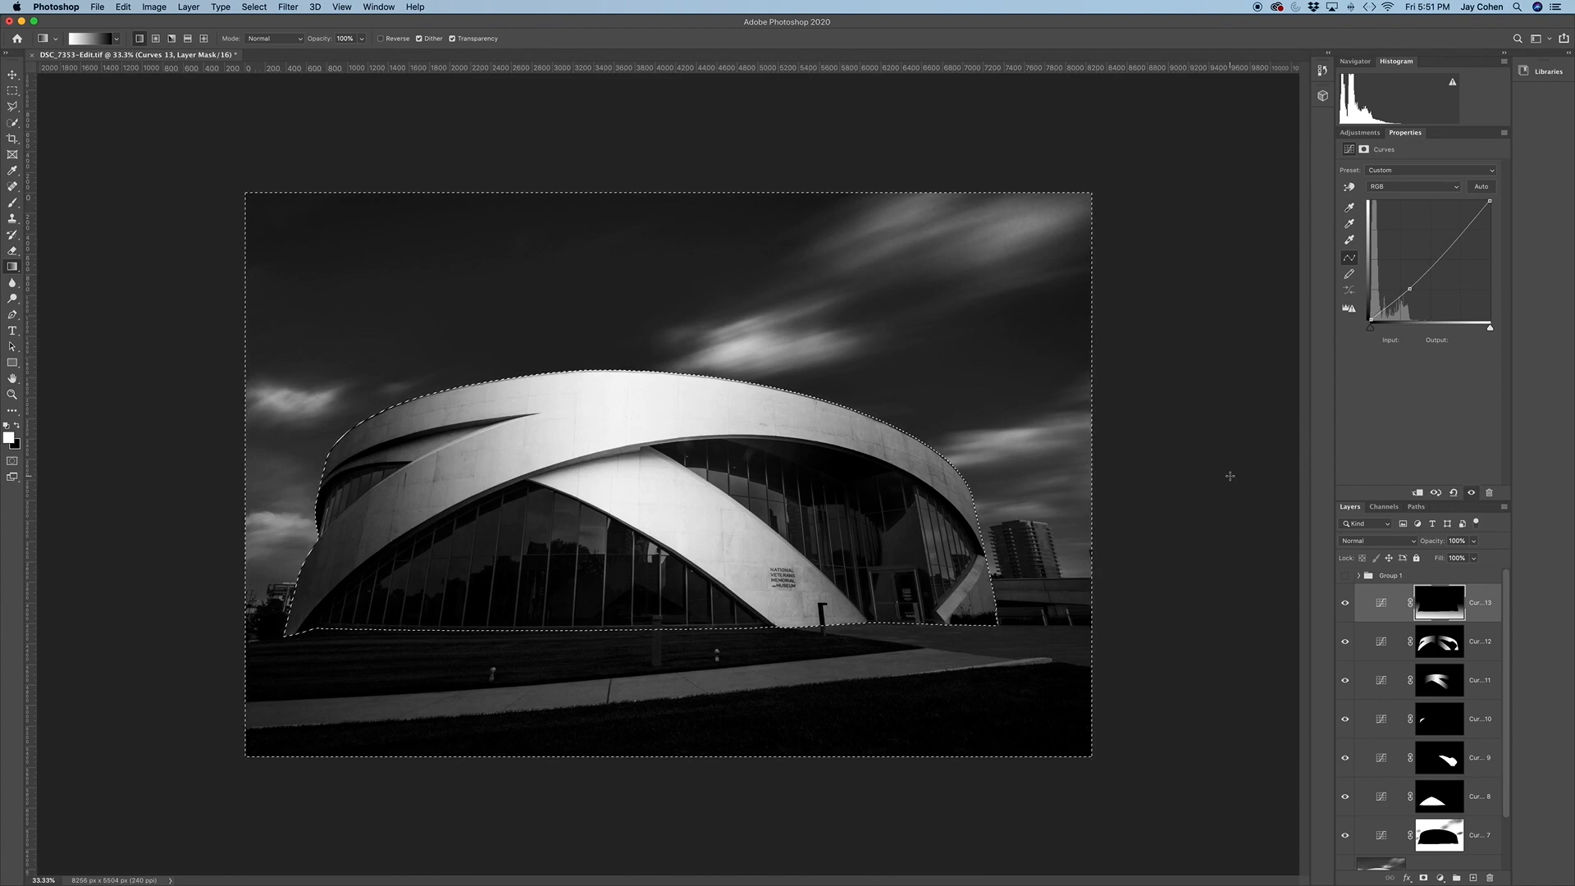
key("super+d")
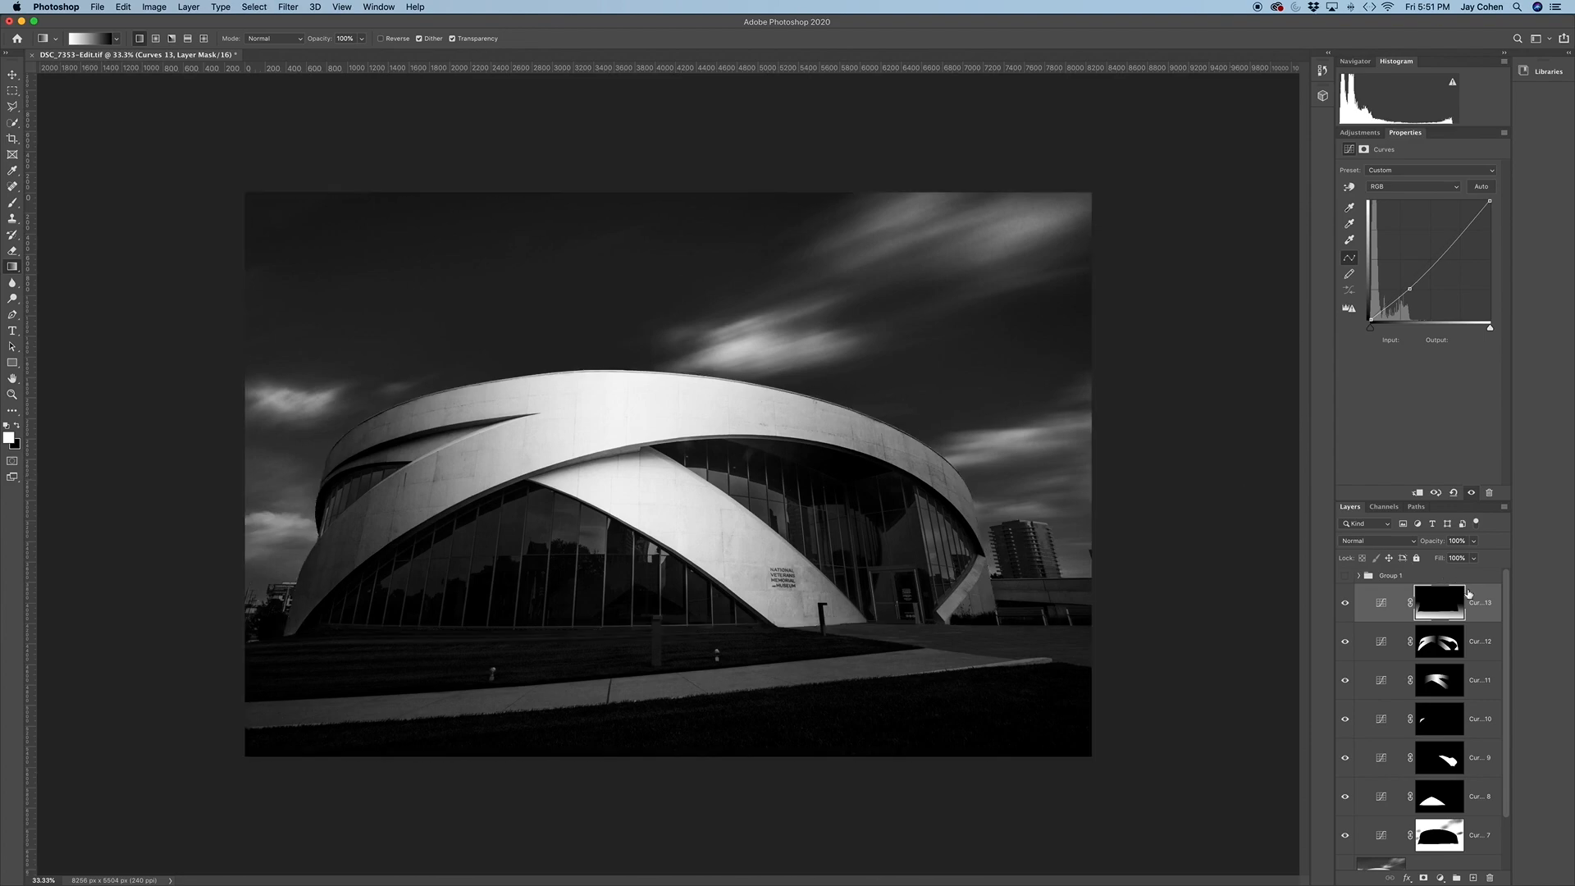
left_click(1472, 597)
left_click(1381, 541)
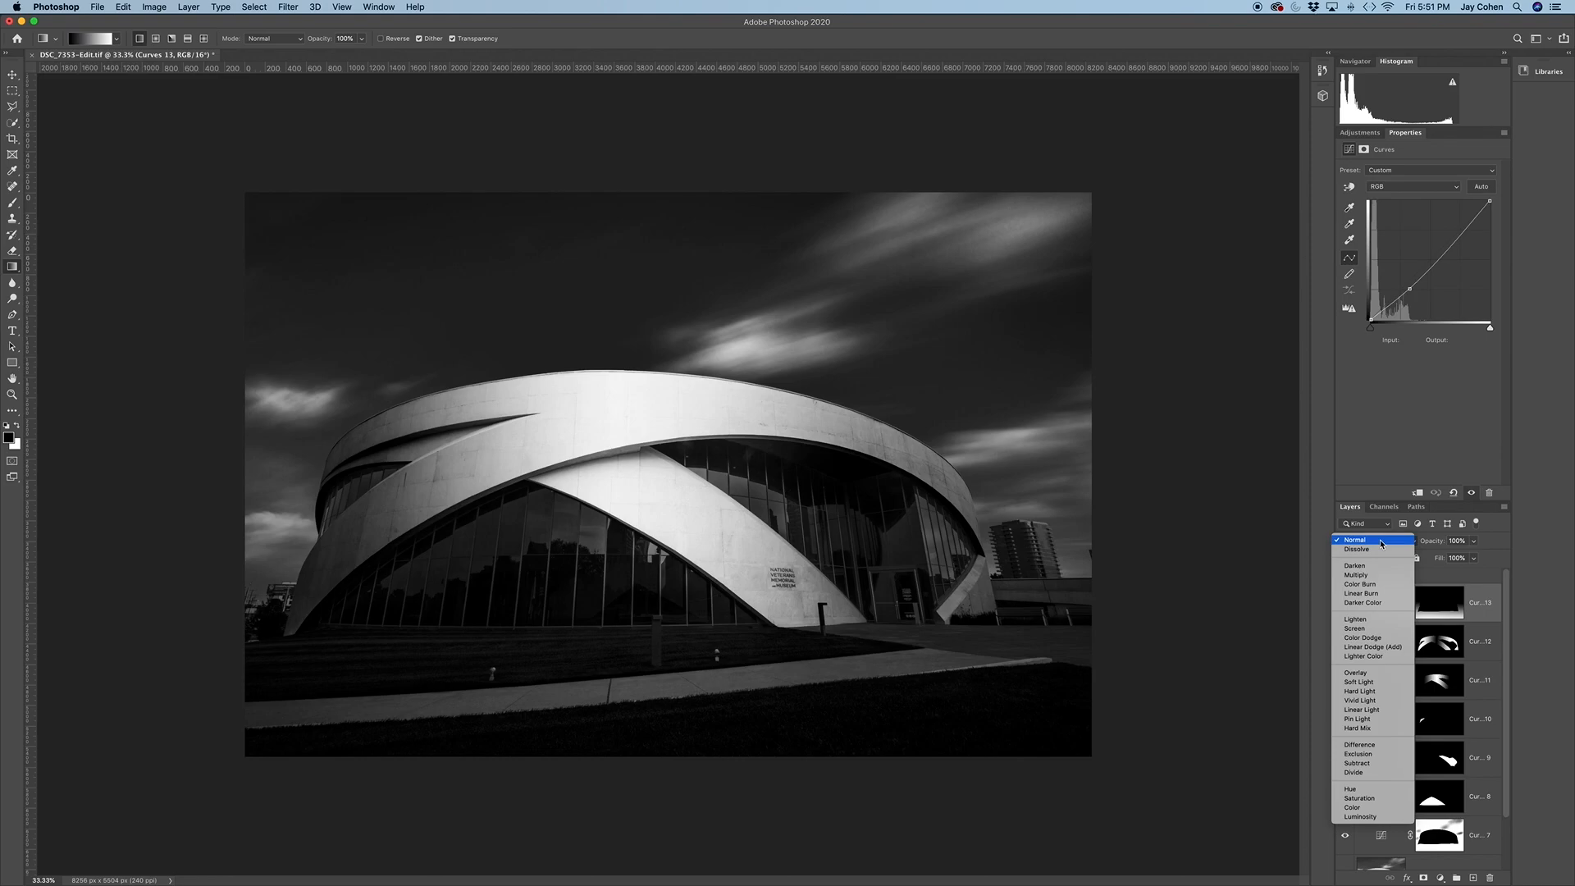
left_click(1381, 541)
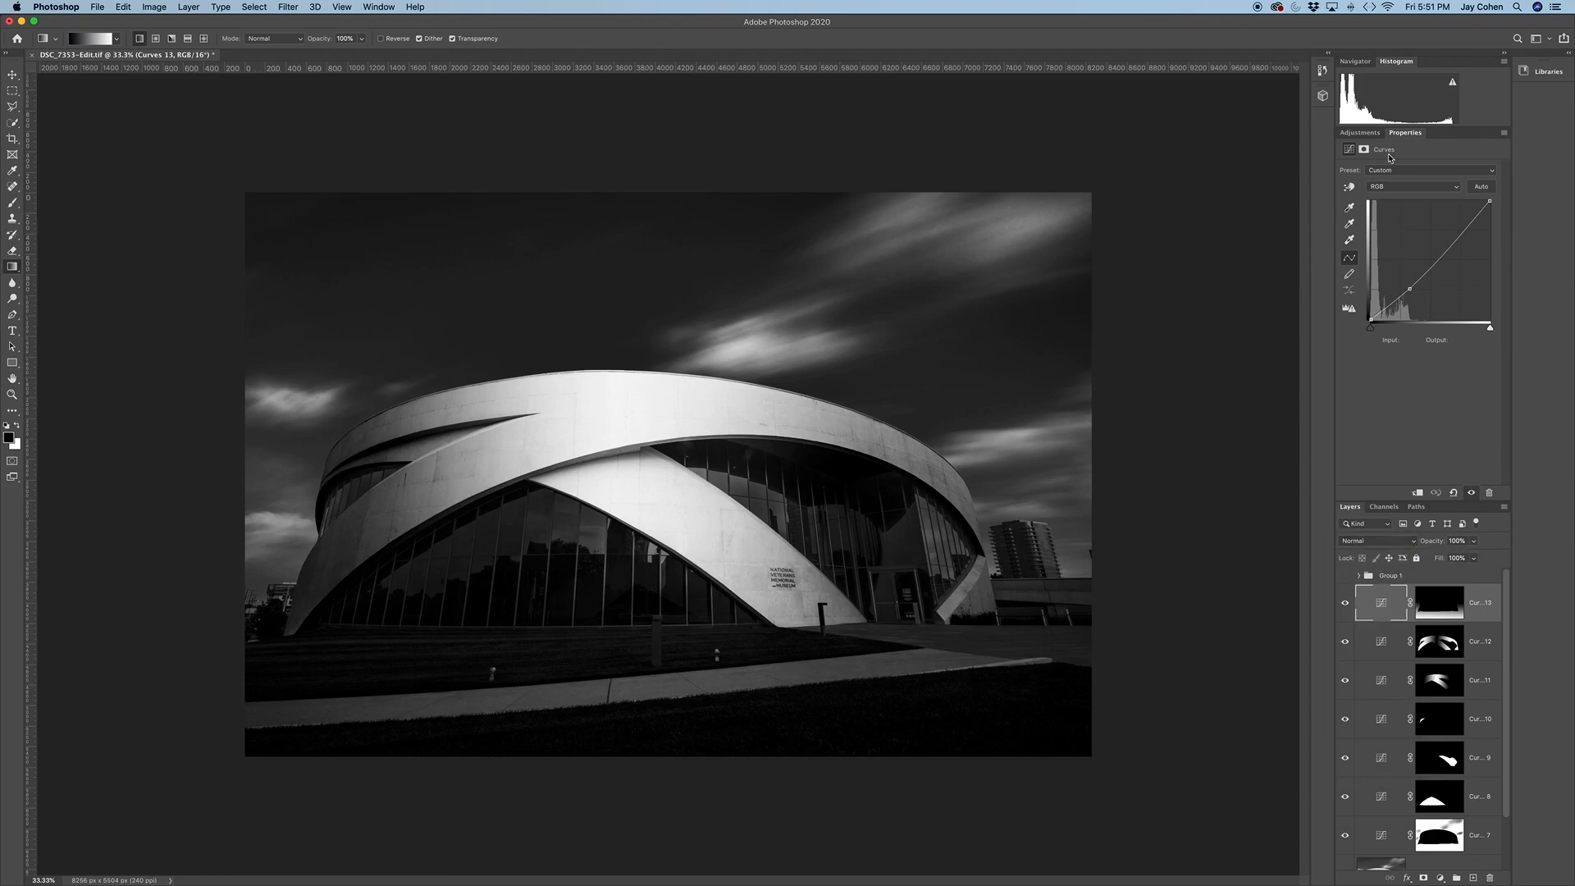
Add an unmasked Curves adjustment for overall contrast, with a shadow point at input 47, output 40 and a highlight point at input 164, output 170
left_click(1369, 135)
left_click(1400, 156)
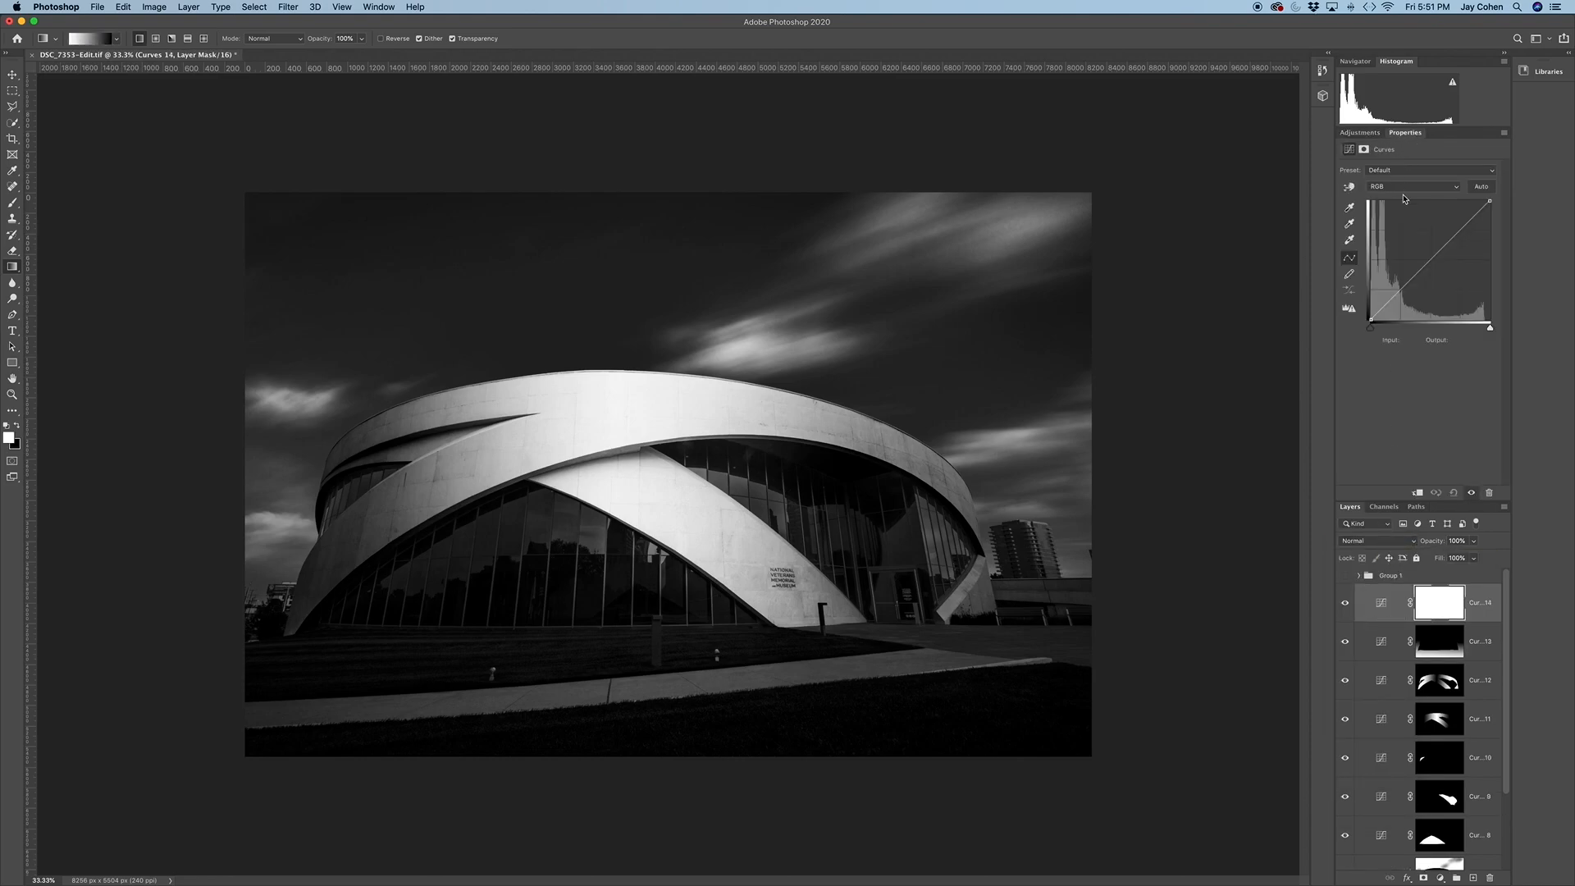
left_click(1391, 301)
left_click_drag(1391, 300, 1393, 302)
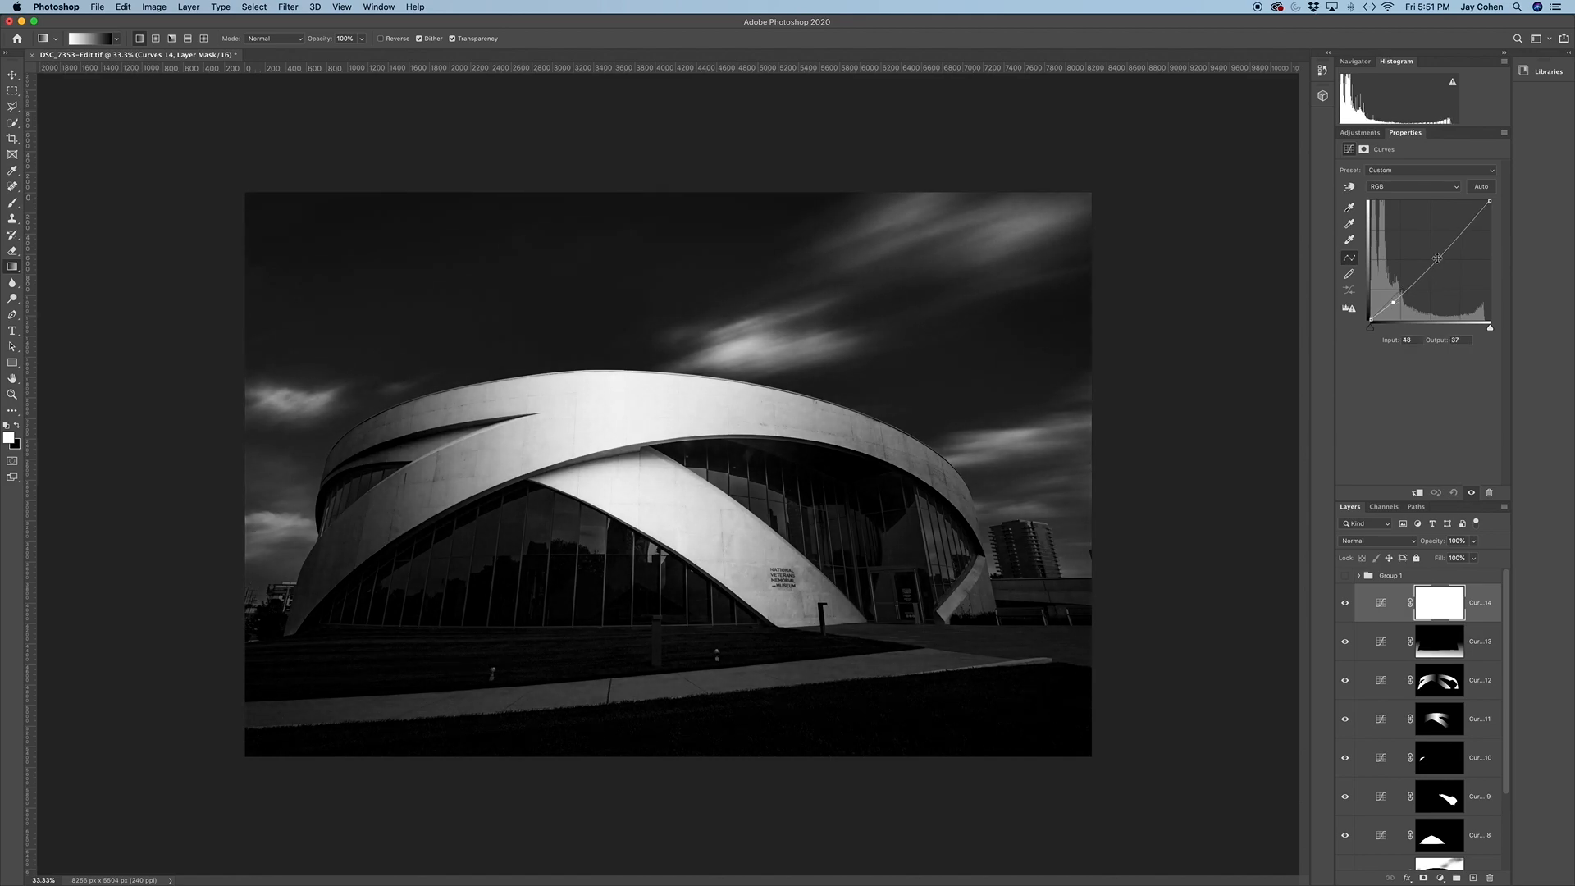
left_click_drag(1449, 246, 1446, 240)
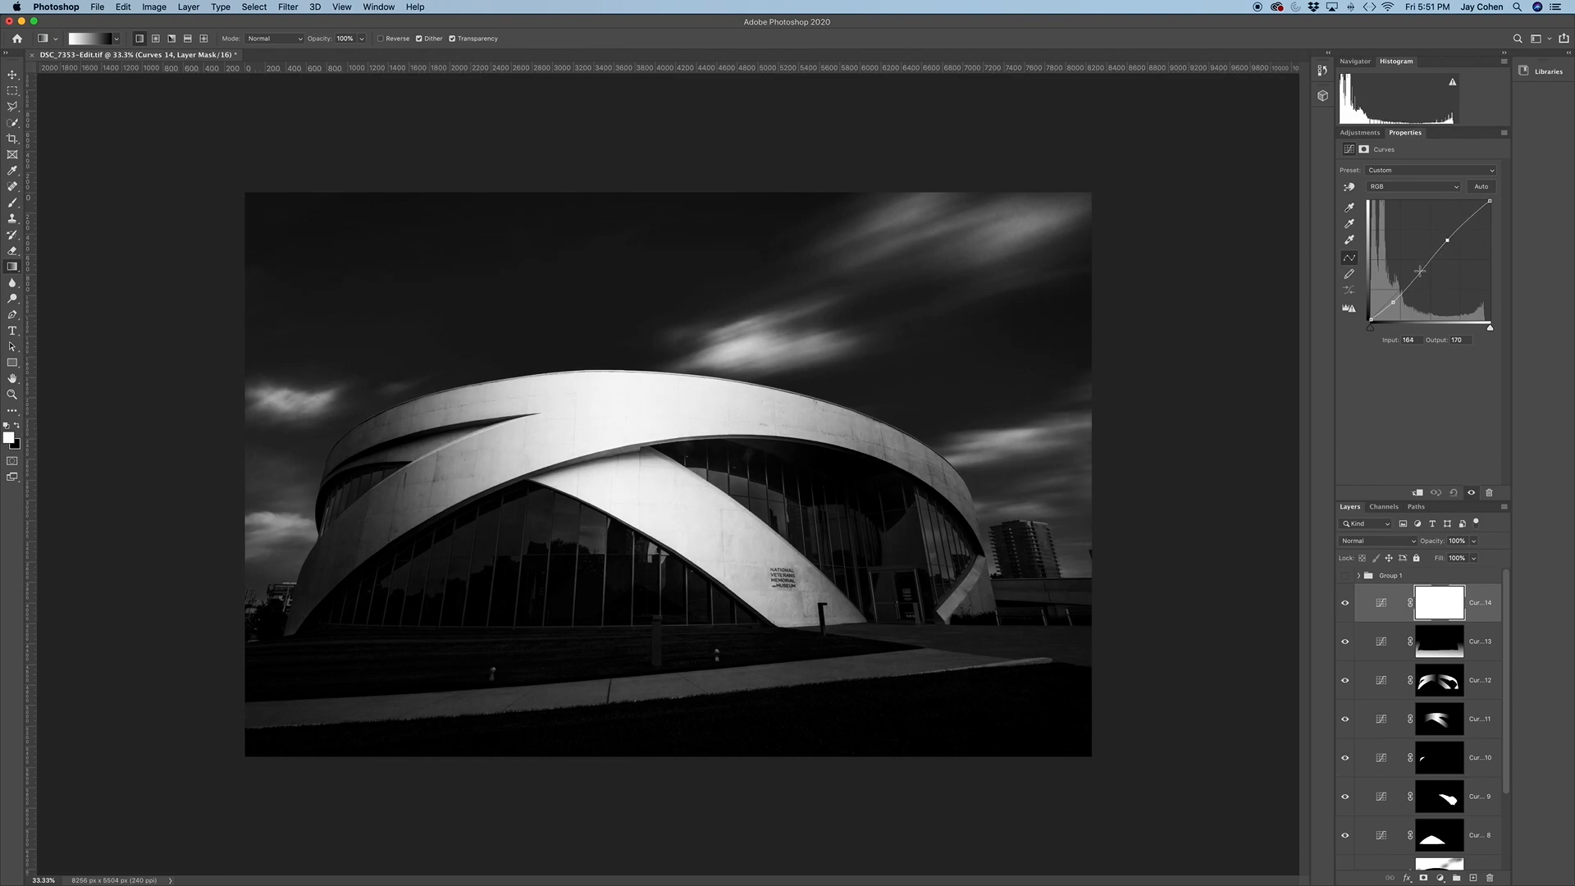
left_click_drag(1392, 301, 1392, 300)
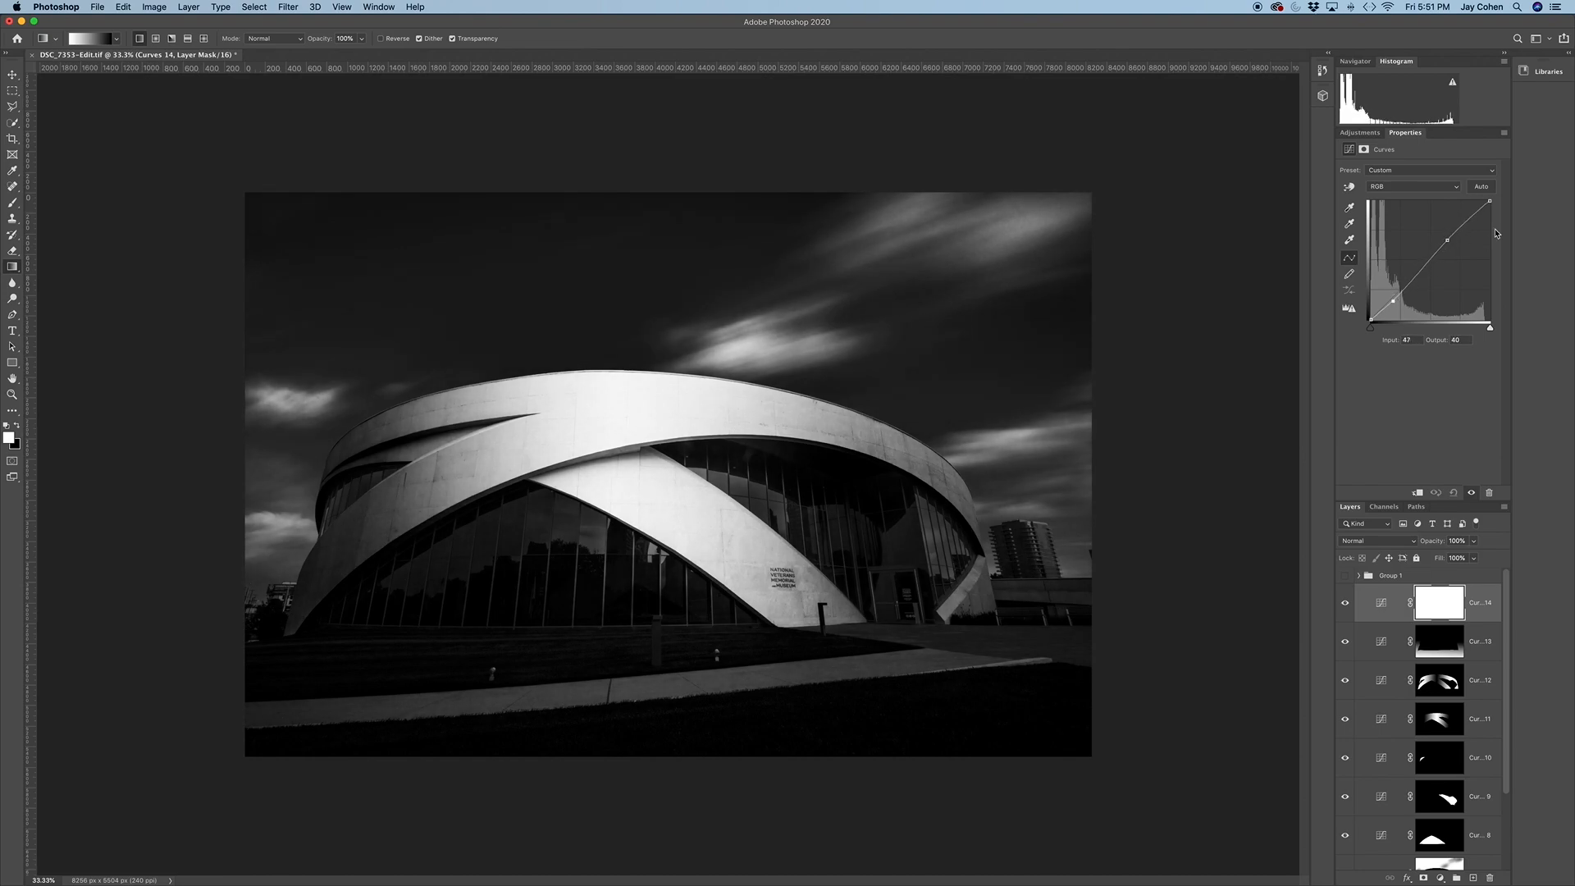